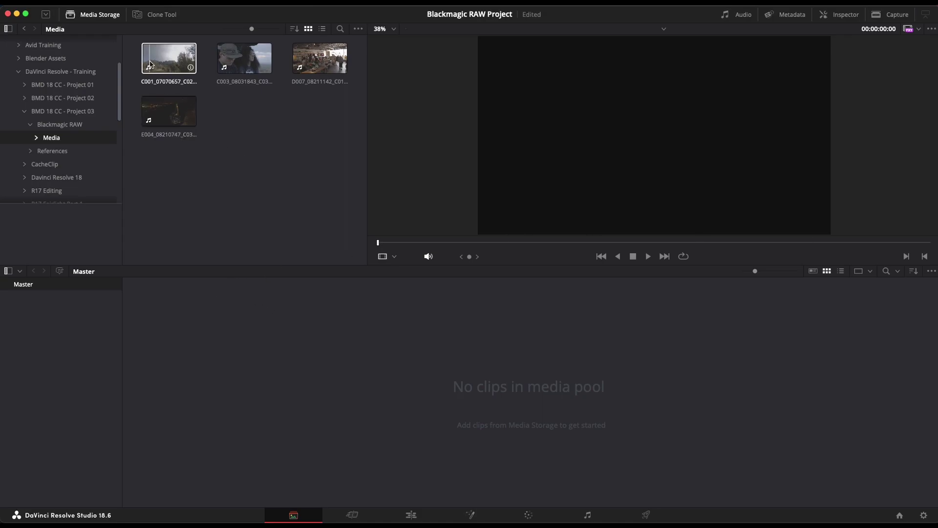
# Preview the C001 clip and examine the format details of the Blackmagic RAW clips in media storage.
pyautogui.click(342, 54)
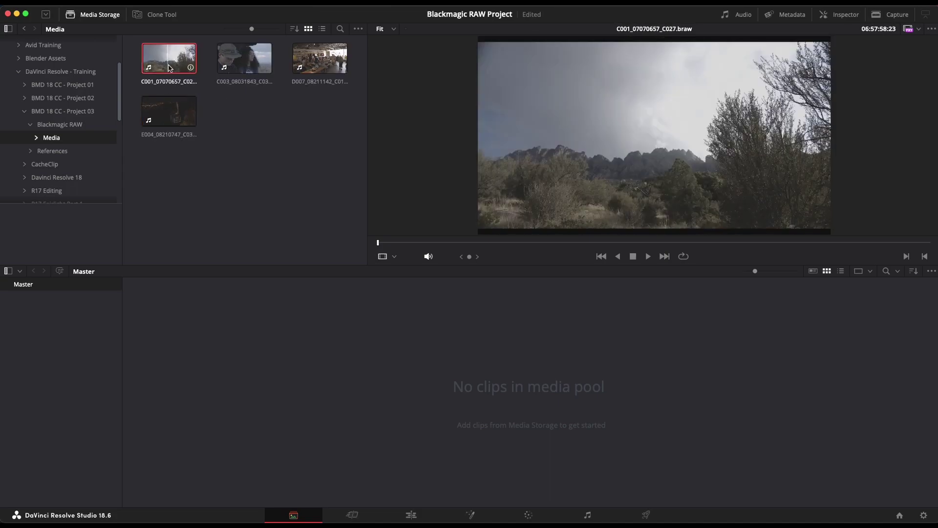
pyautogui.moveTo(191, 69)
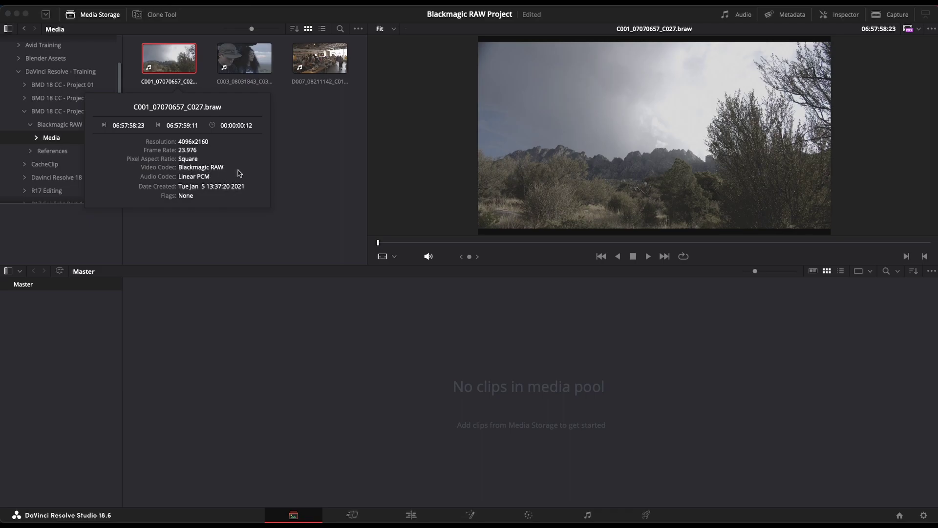
pyautogui.moveTo(267, 68)
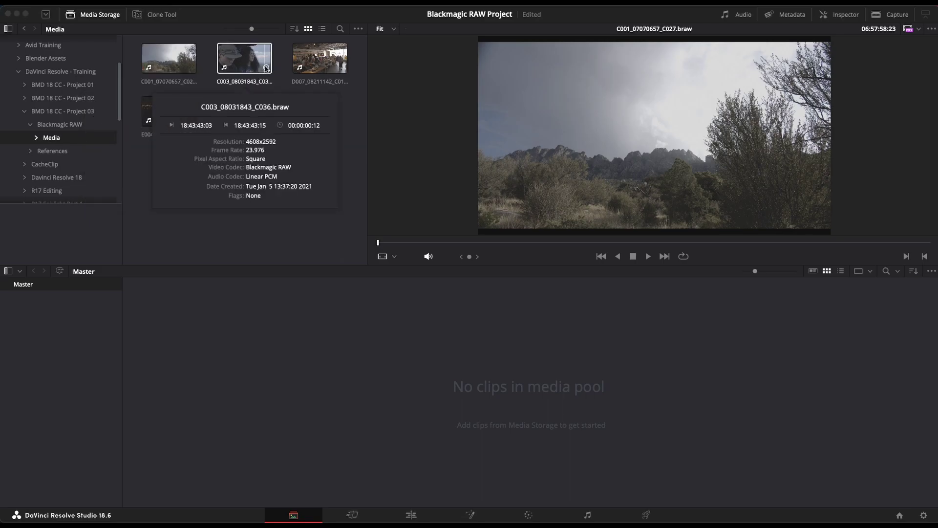
pyautogui.moveTo(342, 69)
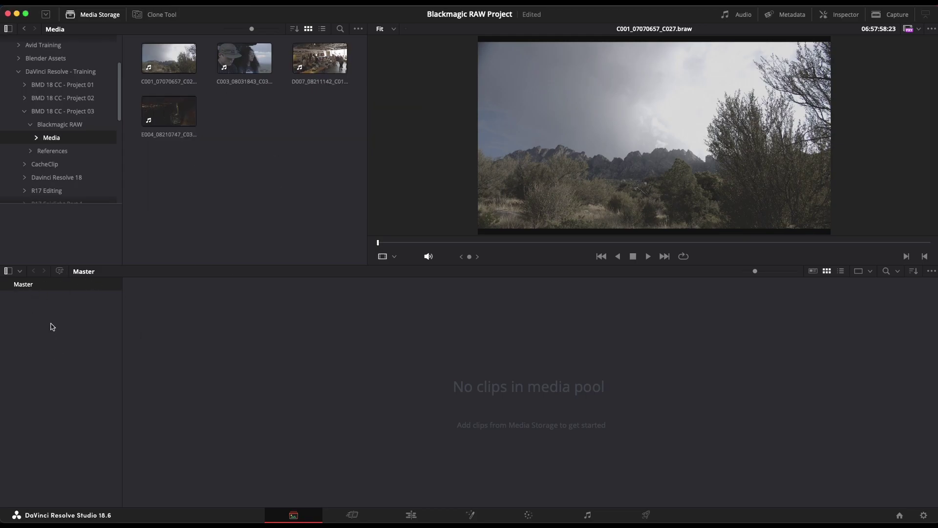
# Create a new bin named Media under Master in the media pool.
pyautogui.rightClick(50, 303)
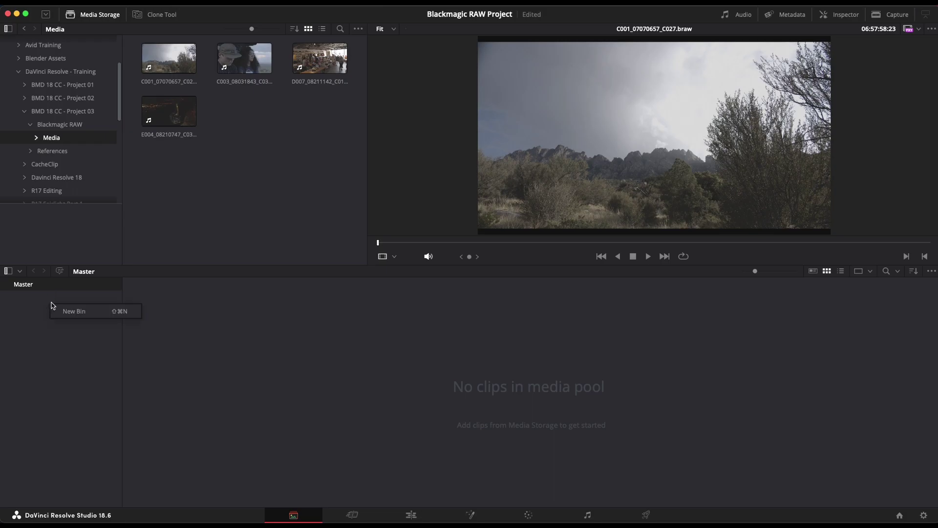
pyautogui.click(88, 316)
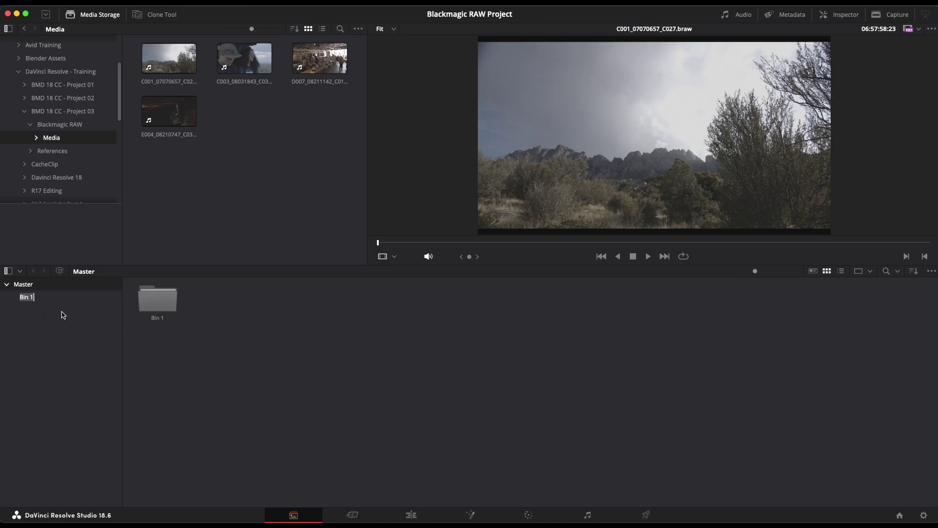
pyautogui.write('M')
pyautogui.write('eidd')
pyautogui.press('BackSpace')
pyautogui.press('BackSpace')
pyautogui.press('BackSpace')
pyautogui.press('Return')
# Create a second bin named Timelines under Master in the media pool.
pyautogui.rightClick(39, 346)
pyautogui.click(70, 352)
pyautogui.write('t')
pyautogui.press('BackSpace')
pyautogui.press('BackSpace')
pyautogui.press('BackSpace')
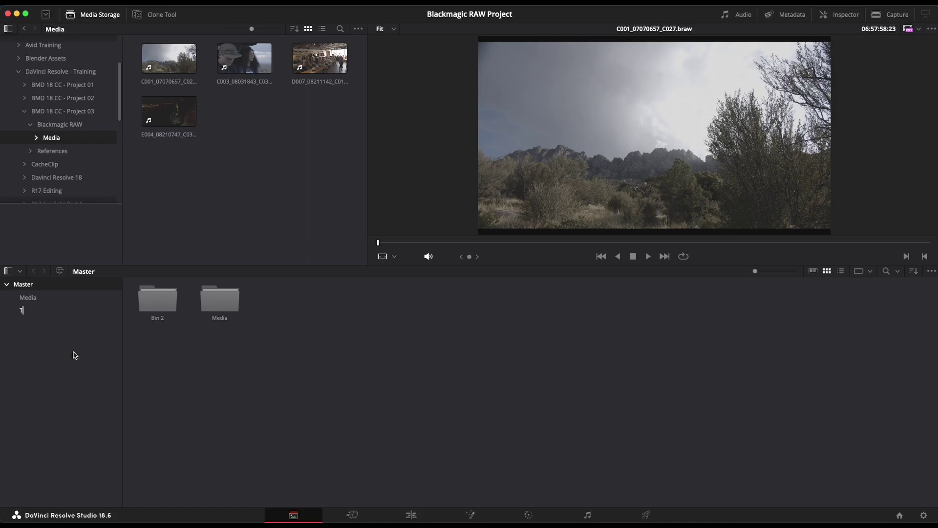
pyautogui.write('Timelines')
pyautogui.press('Return')
# Import all four RAW clips from media storage into the Media bin, changing the project frame rate to match them.
pyautogui.click(29, 298)
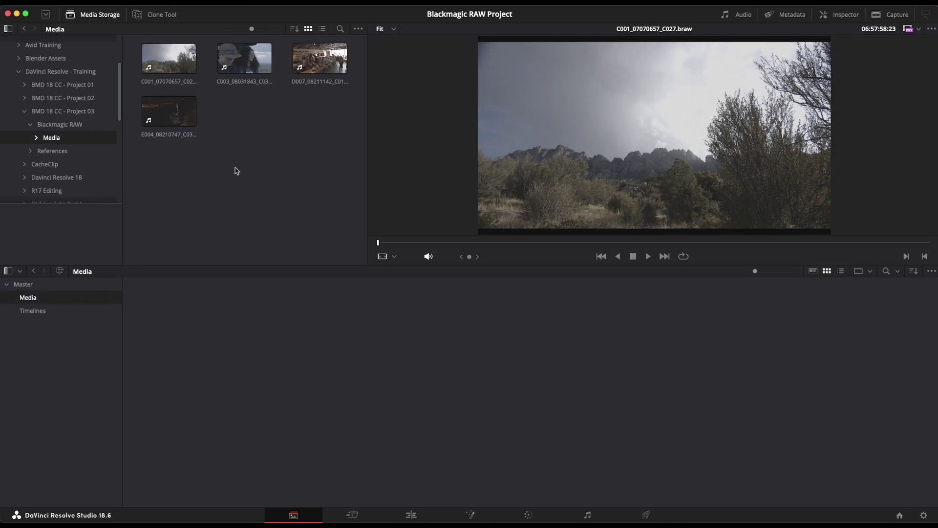
pyautogui.press('super+a')
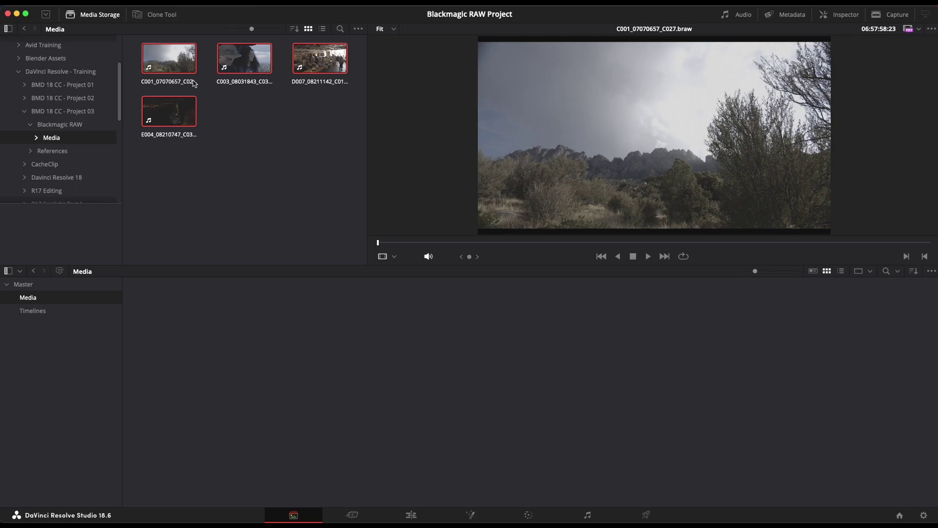
pyautogui.moveTo(180, 61); pyautogui.dragTo(288, 428)
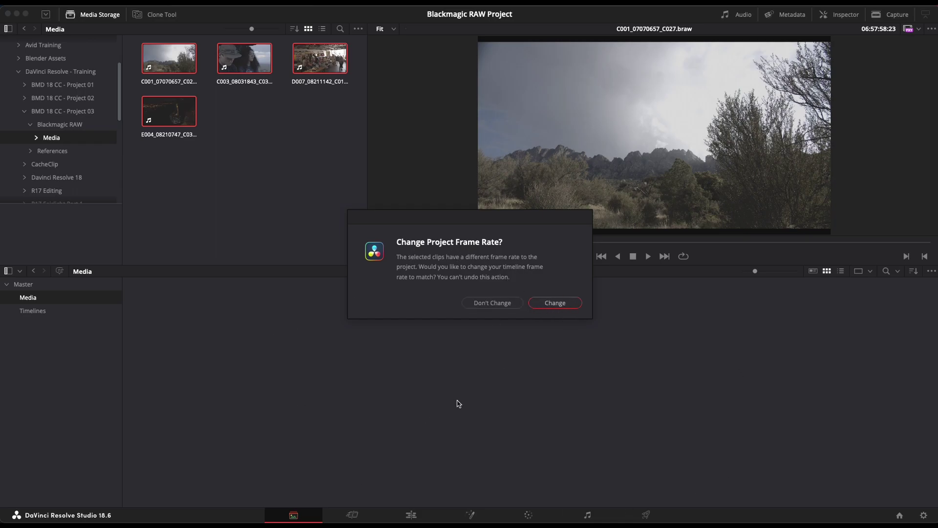
pyautogui.click(557, 303)
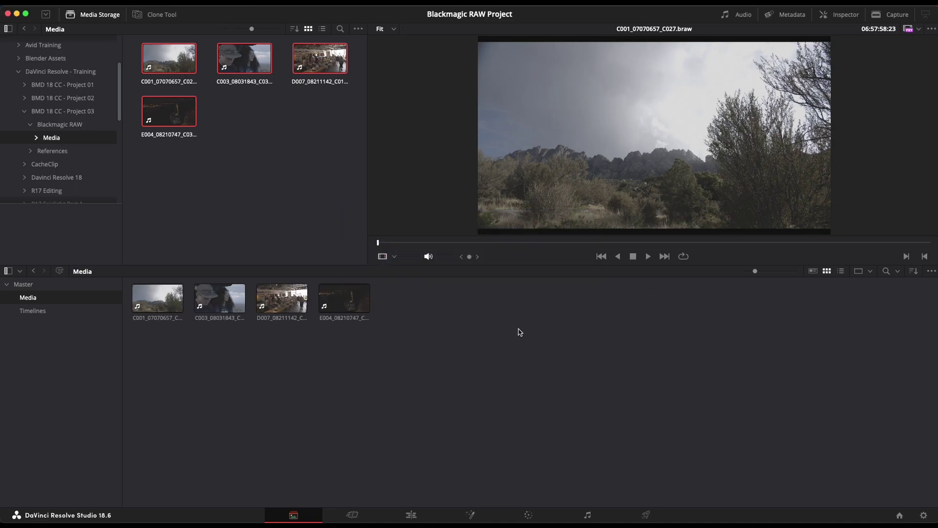
# Check the timeline frame rate in the project settings and leave them without changes.
pyautogui.moveTo(365, 308)
pyautogui.click(924, 516)
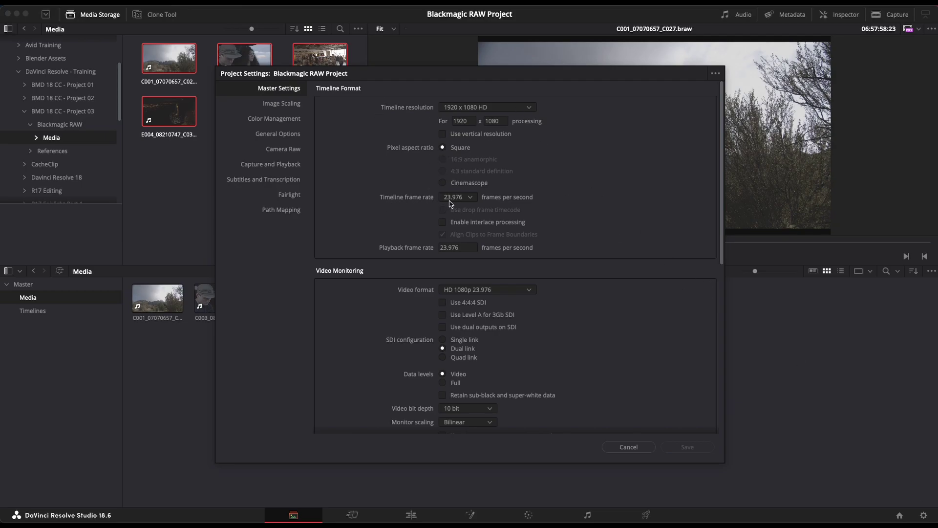
pyautogui.click(634, 446)
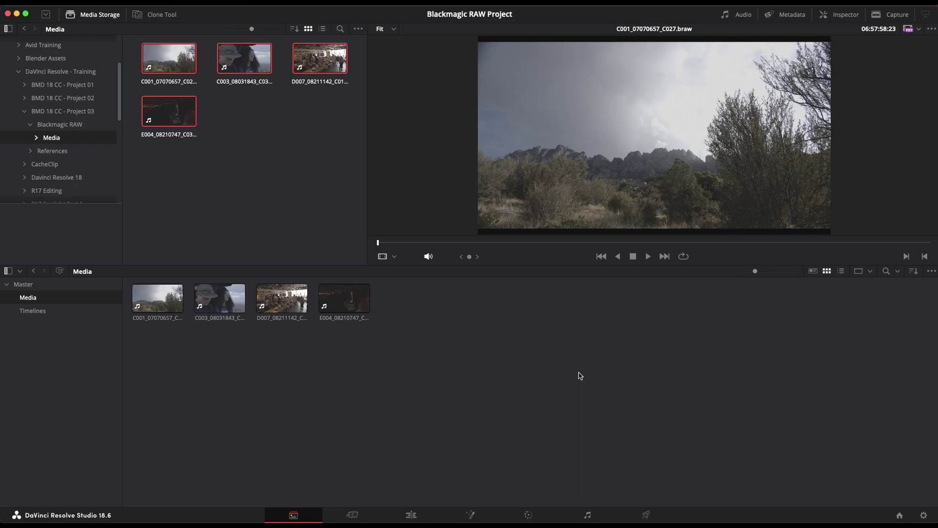
# Preview each of the four imported clips in the Media bin, returning to the C001 landscape clip.
pyautogui.click(158, 298)
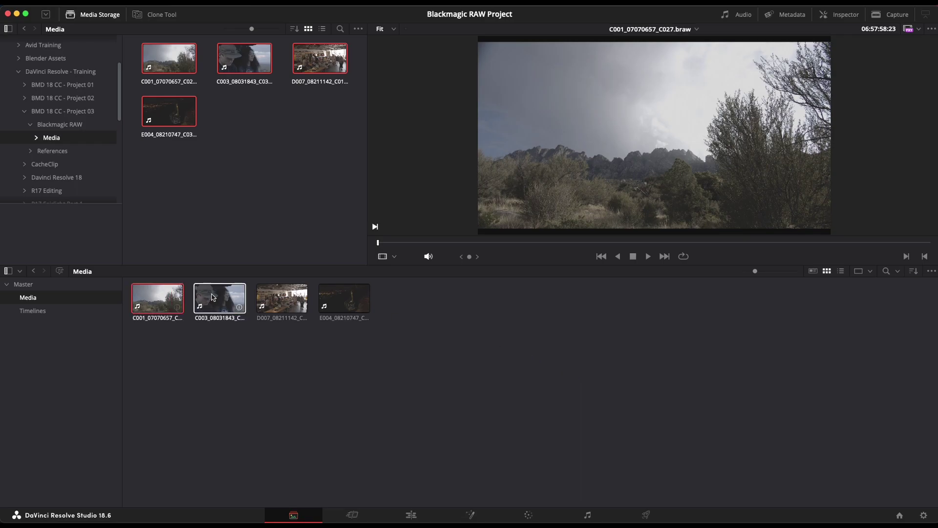
pyautogui.click(211, 297)
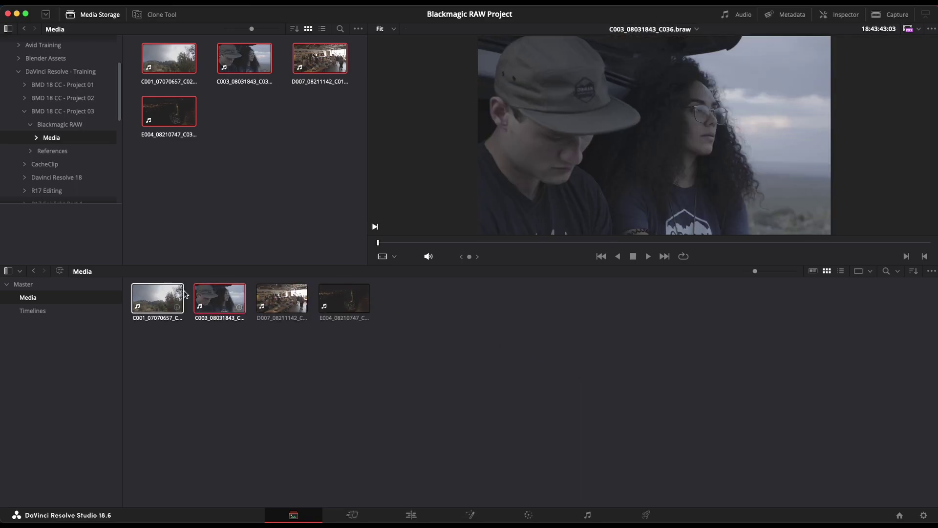
pyautogui.click(183, 294)
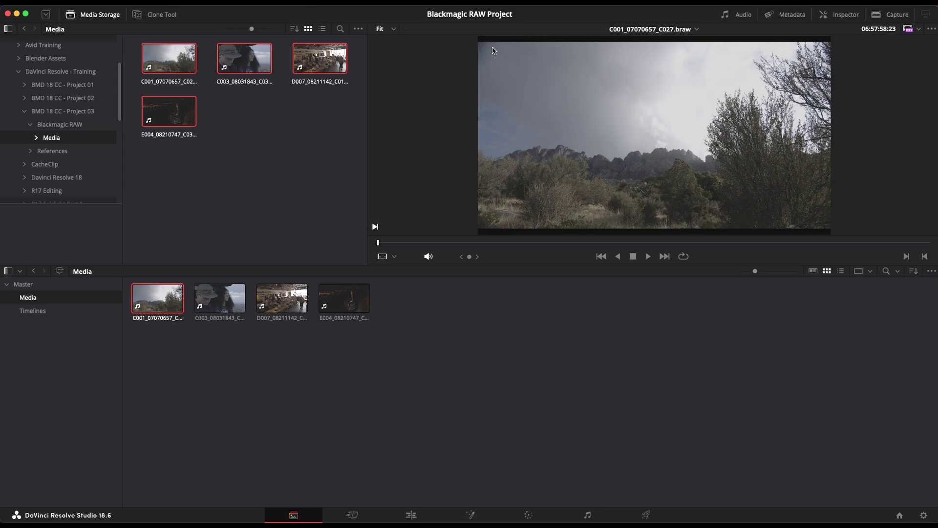
pyautogui.click(229, 289)
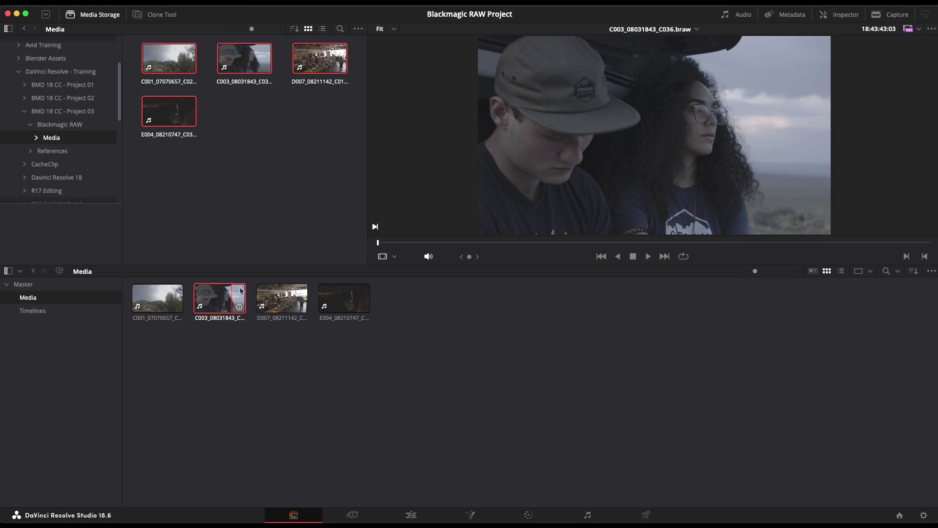
pyautogui.click(299, 294)
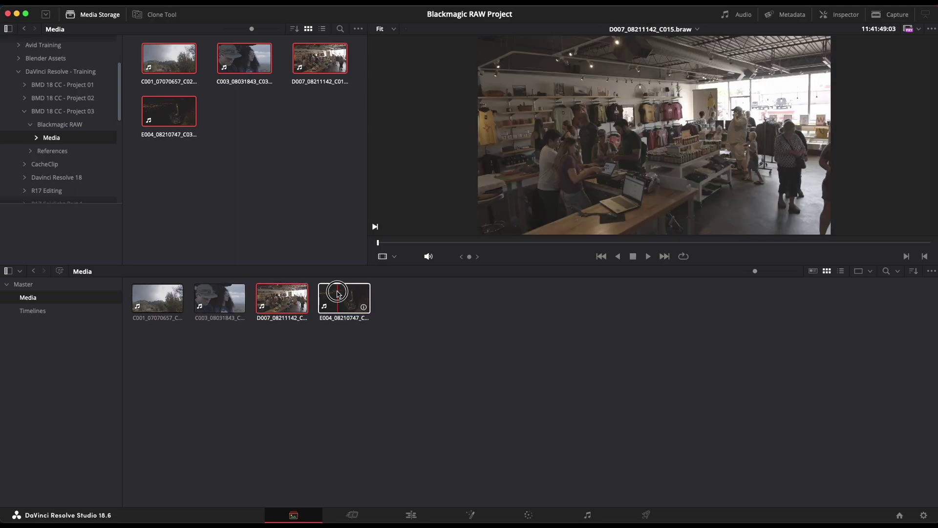
pyautogui.click(338, 294)
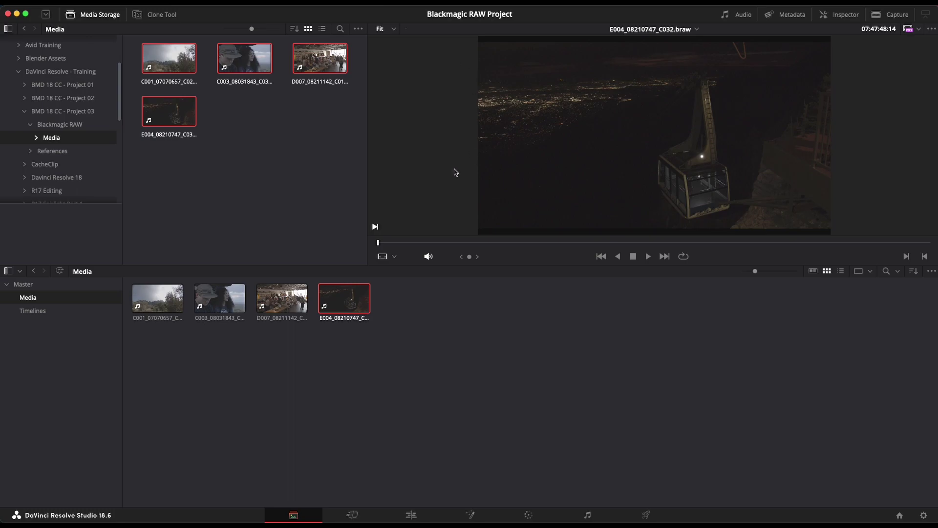
pyautogui.click(169, 299)
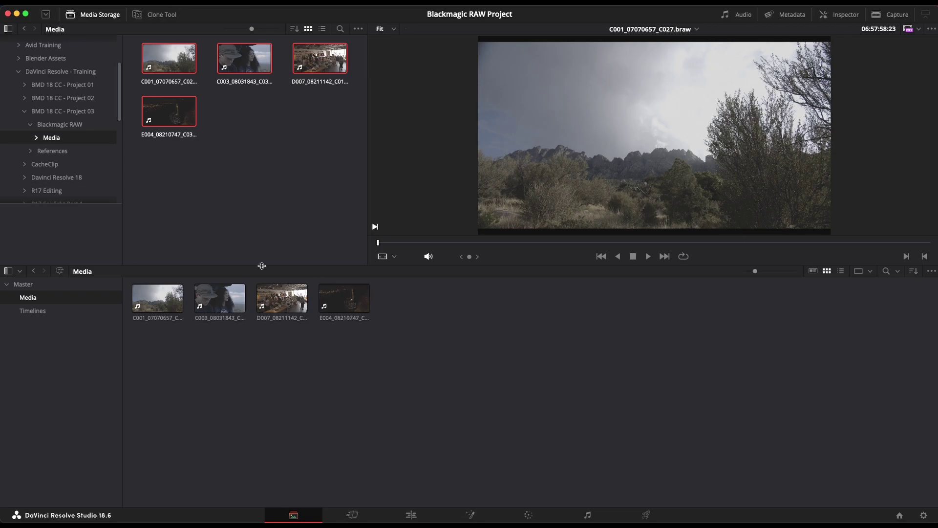
# Switch to the Edit page and try the media pool's thumbnail view before returning it to list view.
pyautogui.click(411, 513)
pyautogui.click(115, 138)
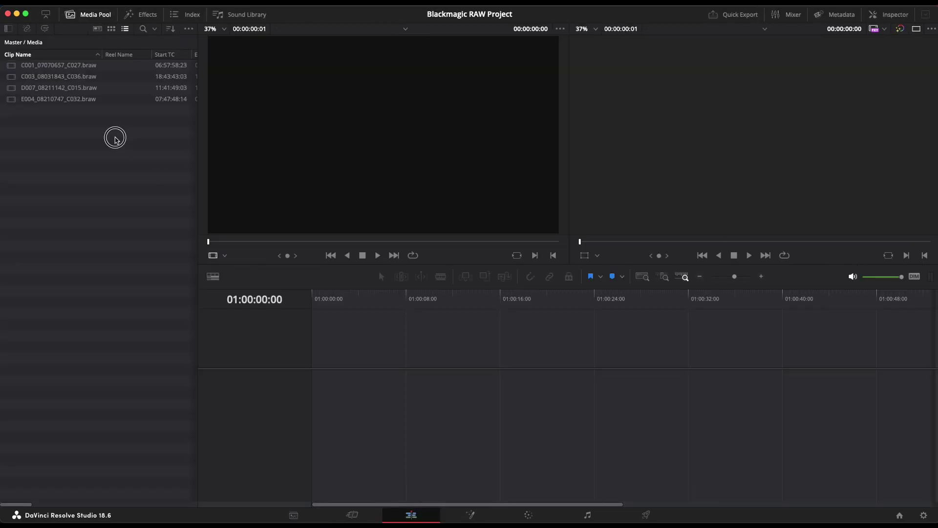
pyautogui.click(112, 28)
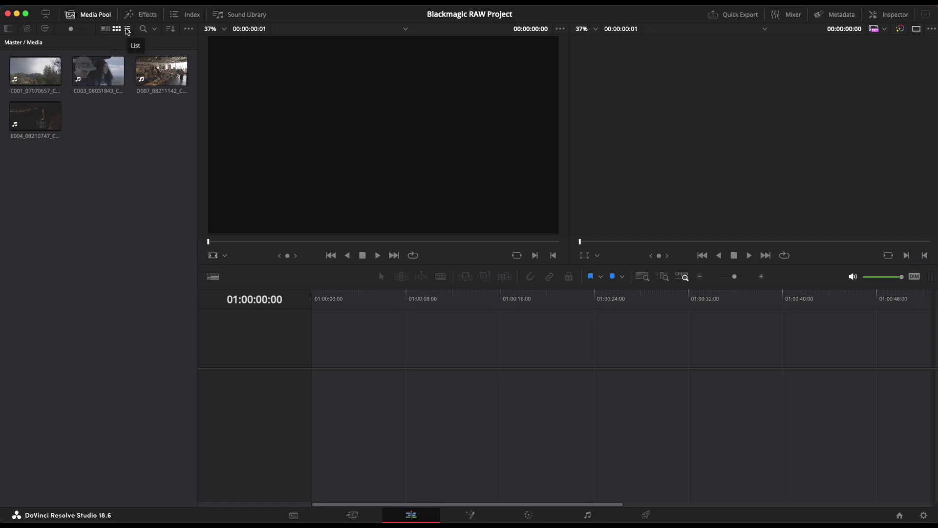
pyautogui.click(127, 31)
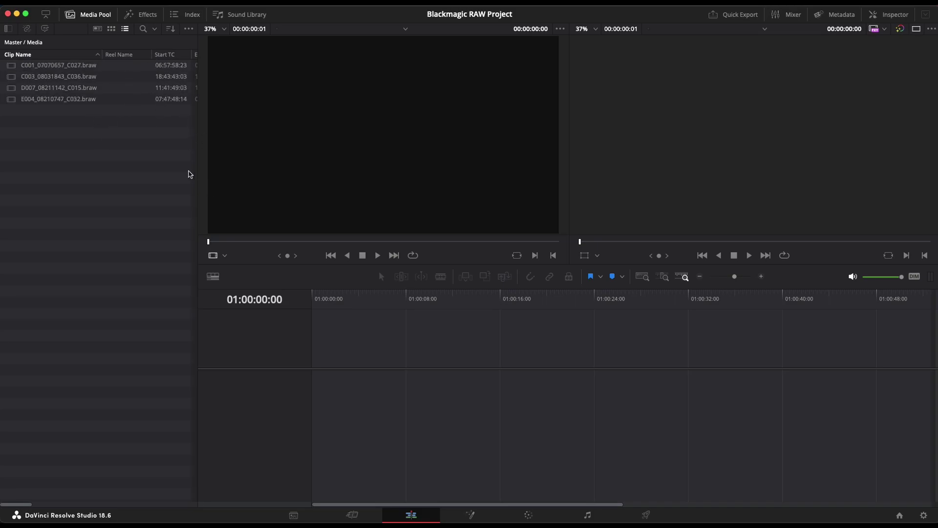
# Widen the media pool to examine the clip metadata columns and name sorting, restoring its narrow width when done.
pyautogui.moveTo(197, 170); pyautogui.dragTo(427, 197)
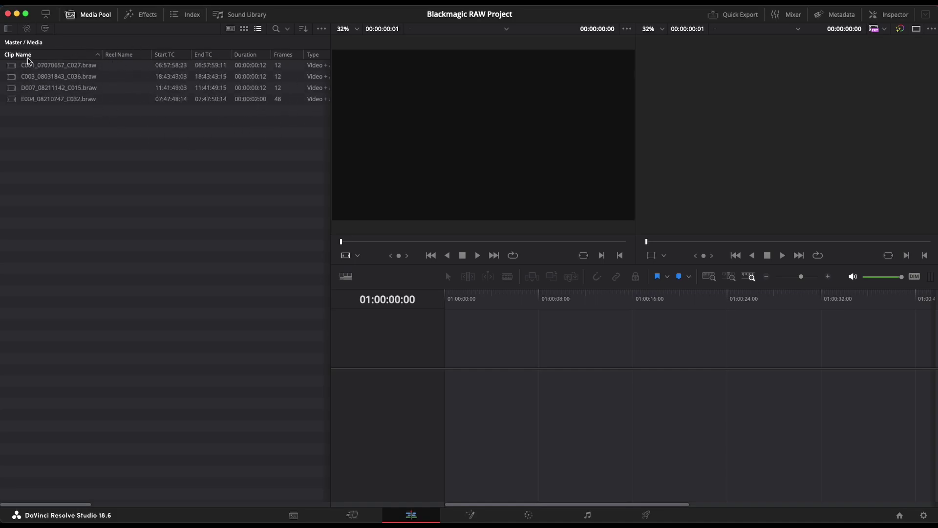
pyautogui.click(61, 53)
pyautogui.click(61, 53)
pyautogui.click(61, 53)
pyautogui.click(61, 53)
pyautogui.click(61, 53)
pyautogui.click(61, 53)
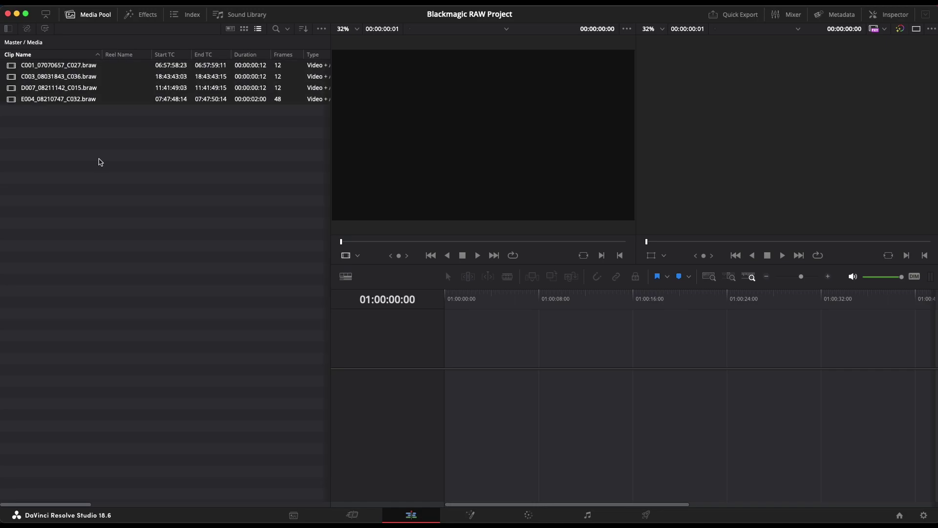
pyautogui.moveTo(333, 161); pyautogui.dragTo(56, 165)
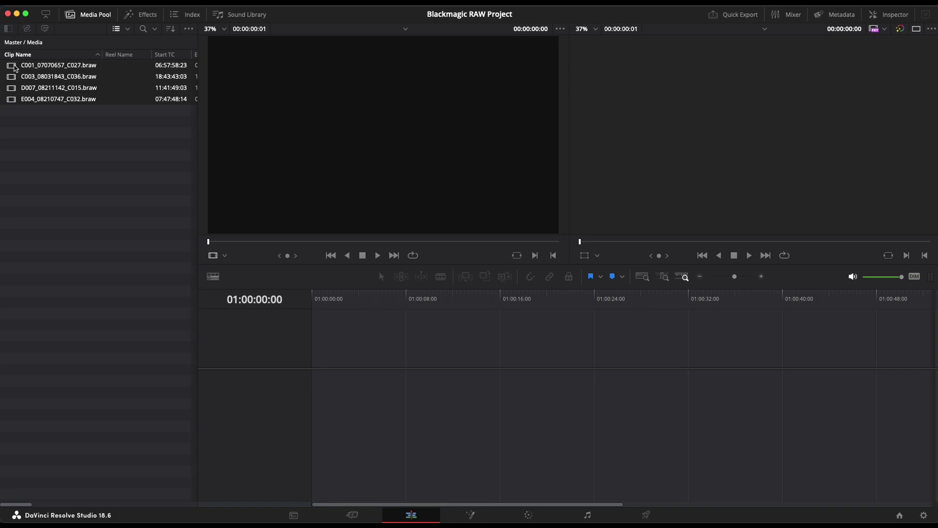
# Create a new timeline named Blackmagic RAW Timeline from the four selected clips, using the project settings.
pyautogui.click(13, 65)
pyautogui.rightClick(13, 65)
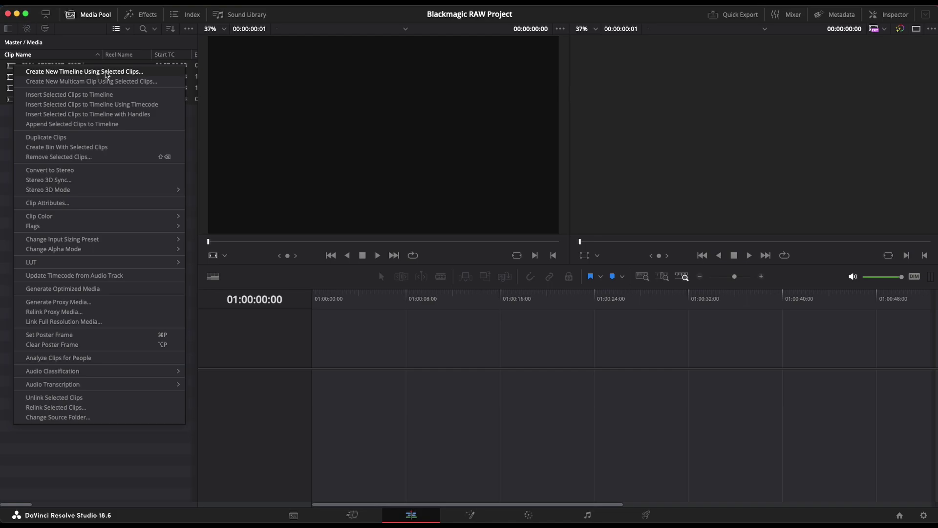
pyautogui.click(133, 73)
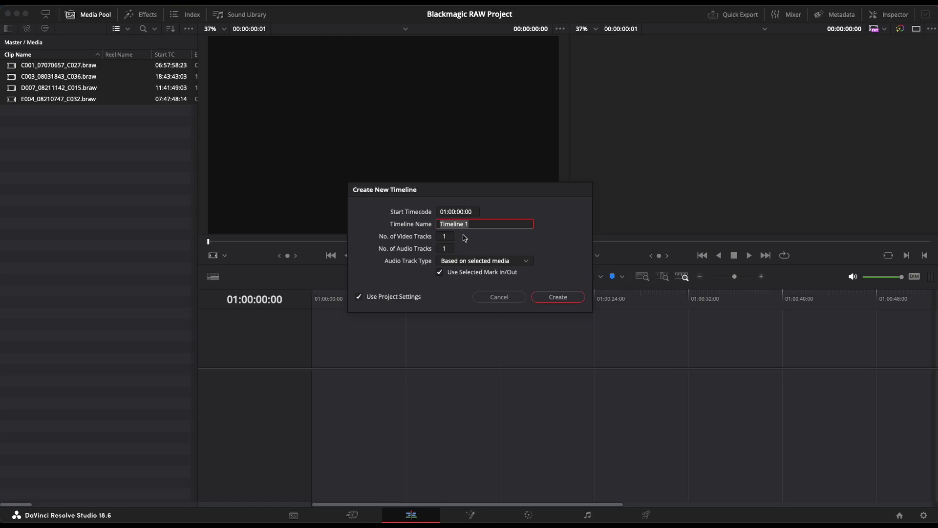
pyautogui.write('B')
pyautogui.write('lac')
pyautogui.write('j')
pyautogui.press('BackSpace')
pyautogui.write('kmagic RAW Timeline')
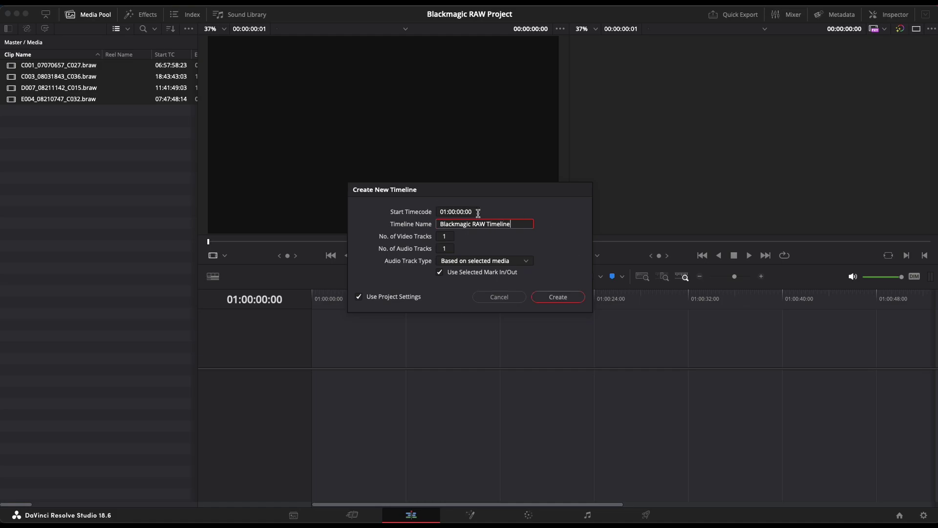
pyautogui.click(577, 301)
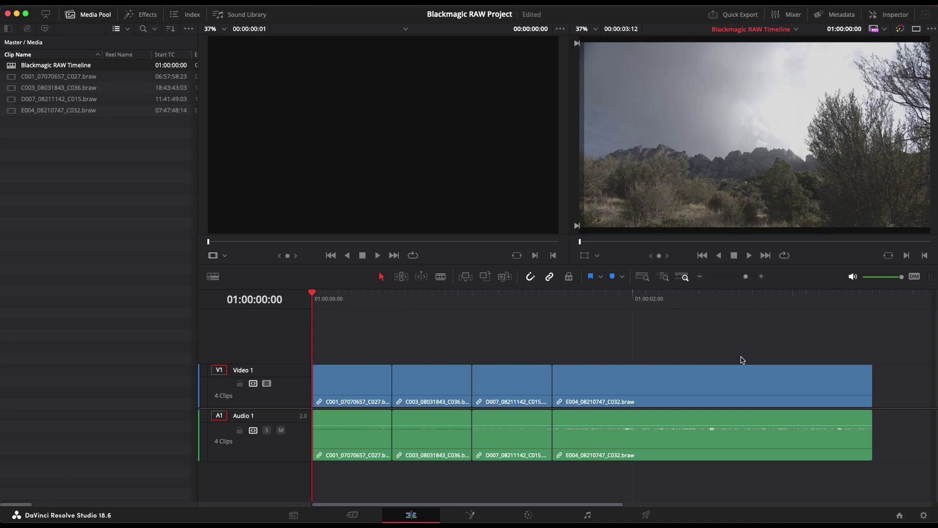
pyautogui.click(542, 341)
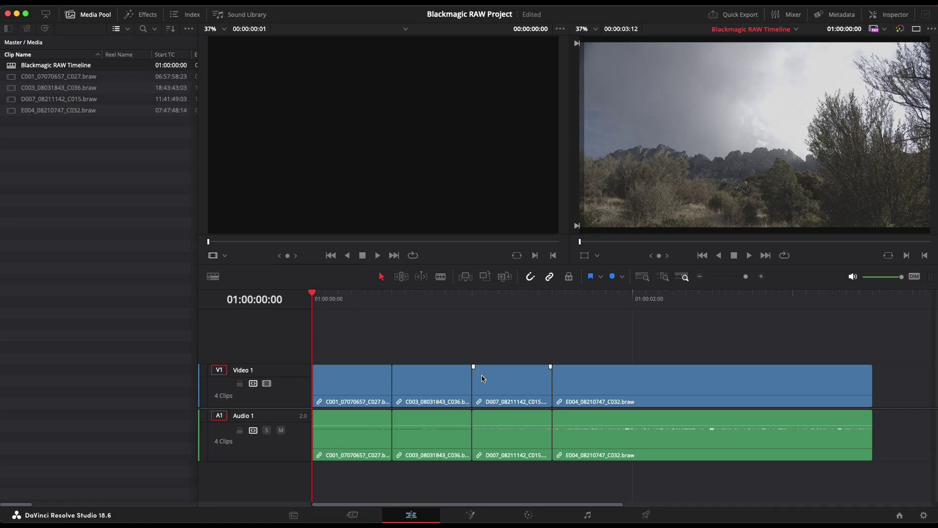
# Compare the timeline's video view options and set the video track to Film Strip View.
pyautogui.click(213, 276)
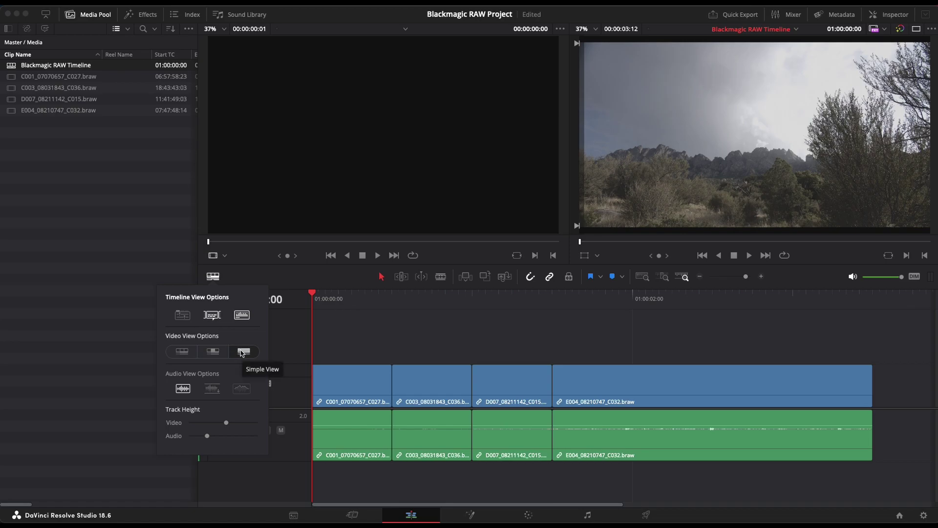
pyautogui.click(221, 355)
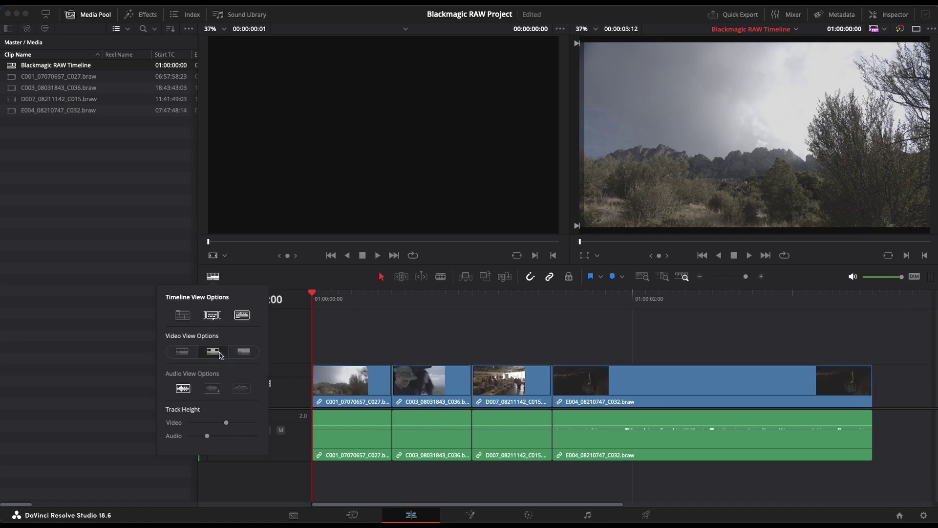
pyautogui.click(182, 352)
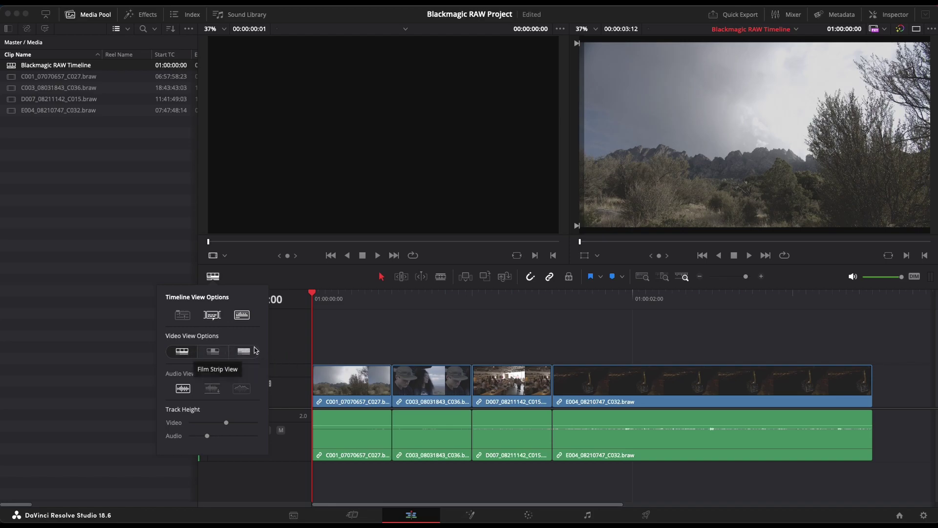
pyautogui.click(377, 345)
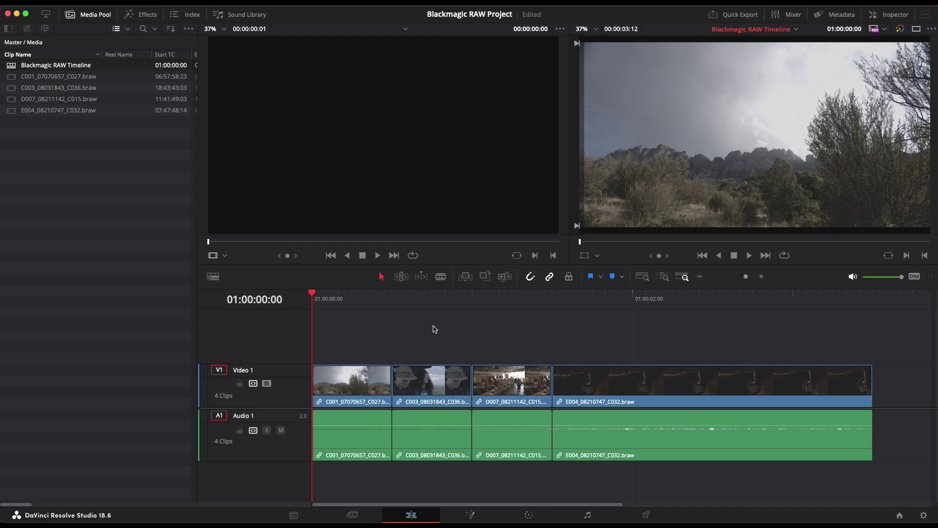
# Try several heights for the Audio 1 track in the timeline, leaving it slightly shorter than before.
pyautogui.scroll(-5, 439, 333)
pyautogui.scroll(4, 438, 333)
pyautogui.scroll(4, 439, 333)
pyautogui.scroll(-4, 438, 333)
pyautogui.scroll(1, 439, 333)
pyautogui.scroll(-2, 439, 333)
pyautogui.scroll(2, 439, 333)
pyautogui.scroll(2, 439, 333)
pyautogui.scroll(-2, 439, 333)
pyautogui.scroll(-3, 900, 465)
pyautogui.scroll(1, 897, 464)
pyautogui.scroll(-1, 898, 464)
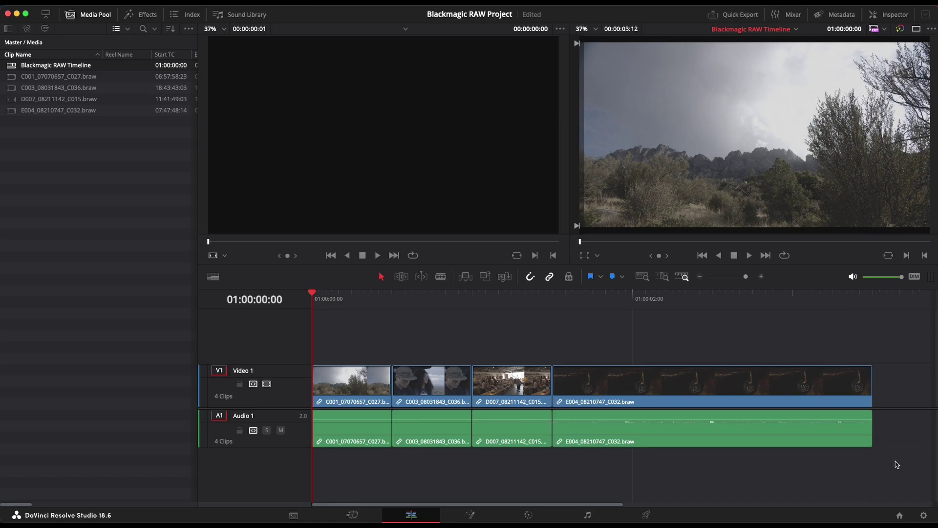
pyautogui.scroll(2, 898, 465)
pyautogui.scroll(-2, 897, 464)
pyautogui.scroll(2, 898, 464)
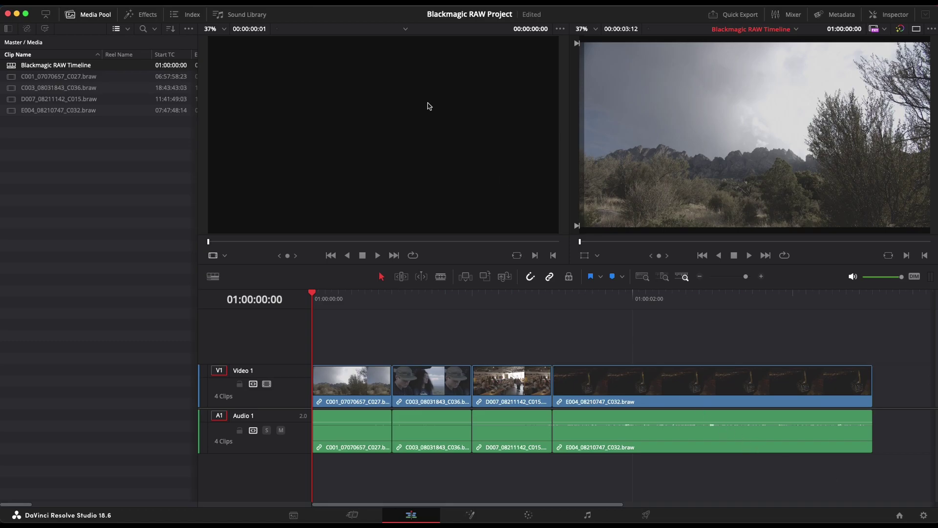
# Set the playback render cache mode to Smart.
pyautogui.click(264, 2)
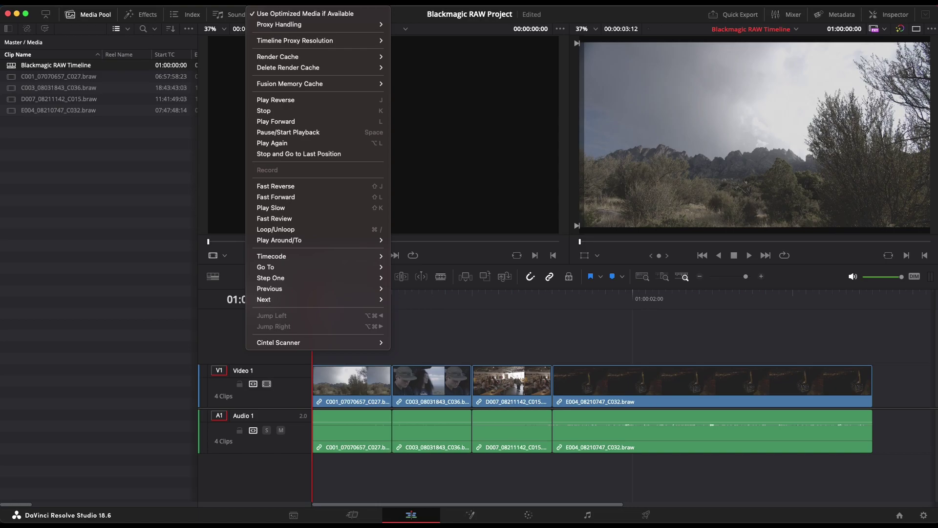
pyautogui.moveTo(294, 58)
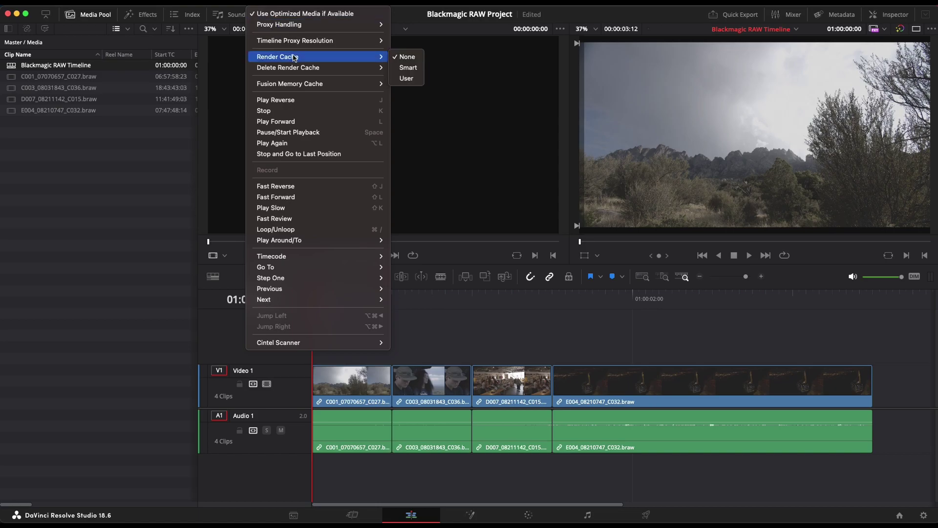
pyautogui.click(409, 70)
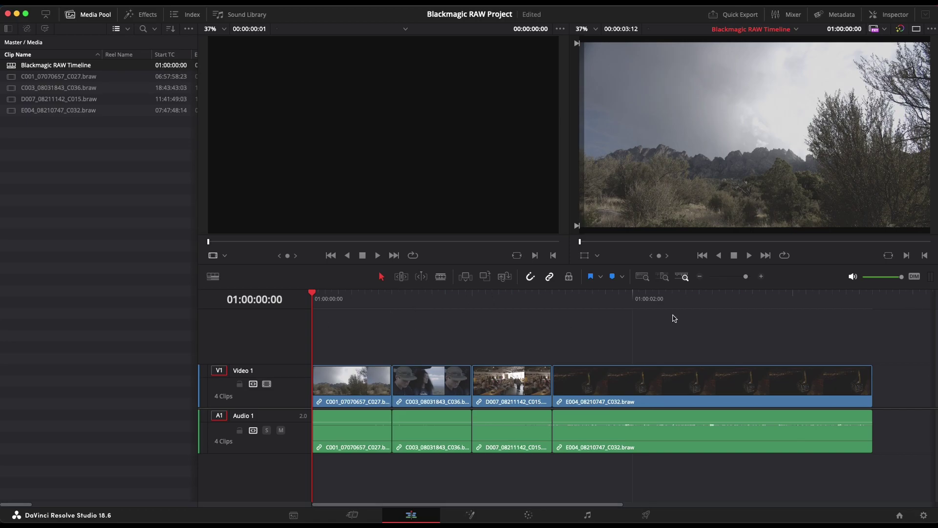
# Move the playhead through the four timeline clips to check how each one fills the frame.
pyautogui.moveTo(362, 299); pyautogui.dragTo(276, 331)
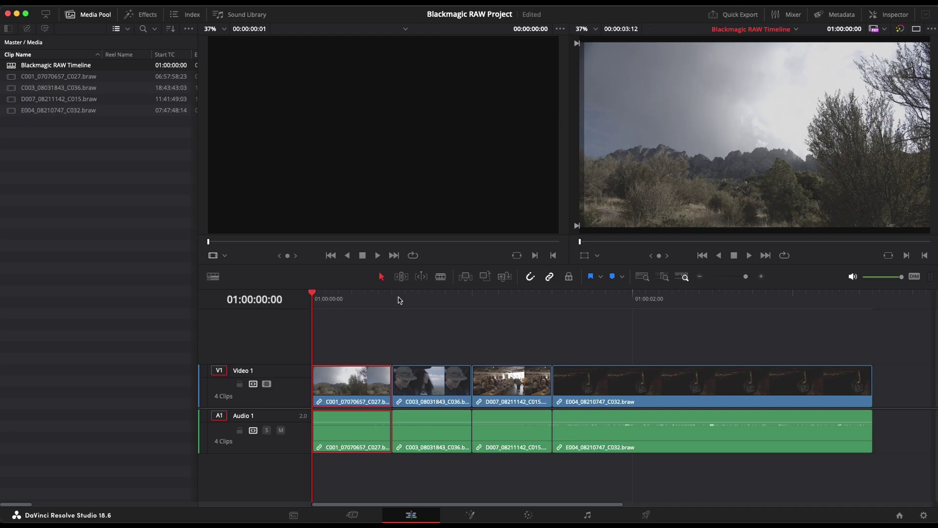
pyautogui.click(425, 297)
pyautogui.click(361, 299)
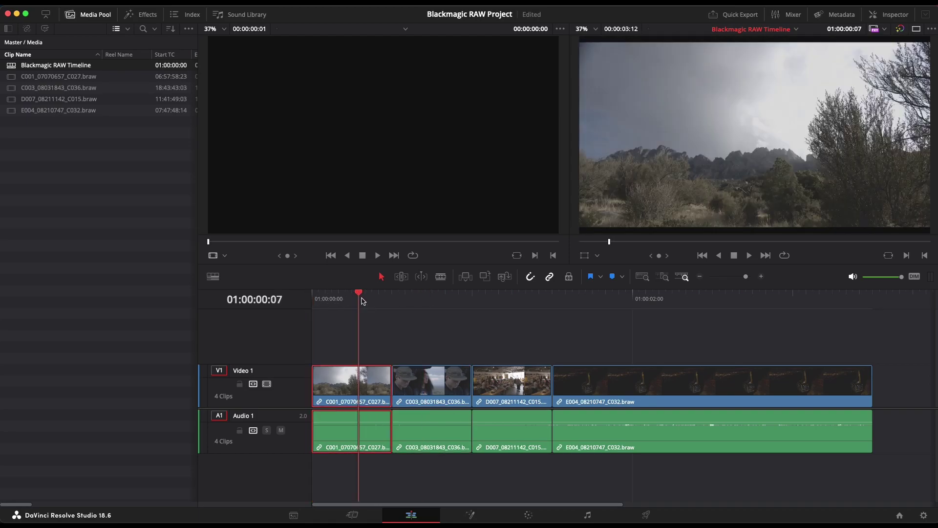
pyautogui.click(433, 300)
pyautogui.click(498, 301)
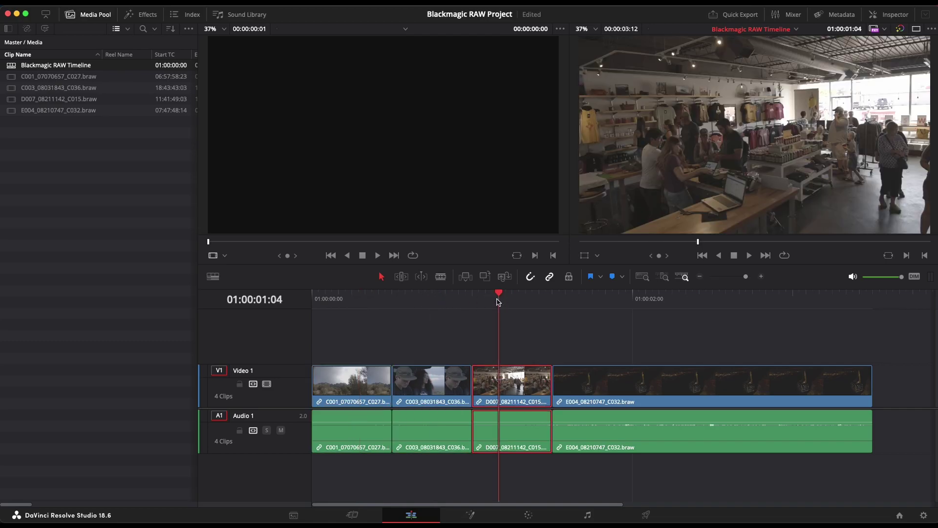
pyautogui.click(666, 306)
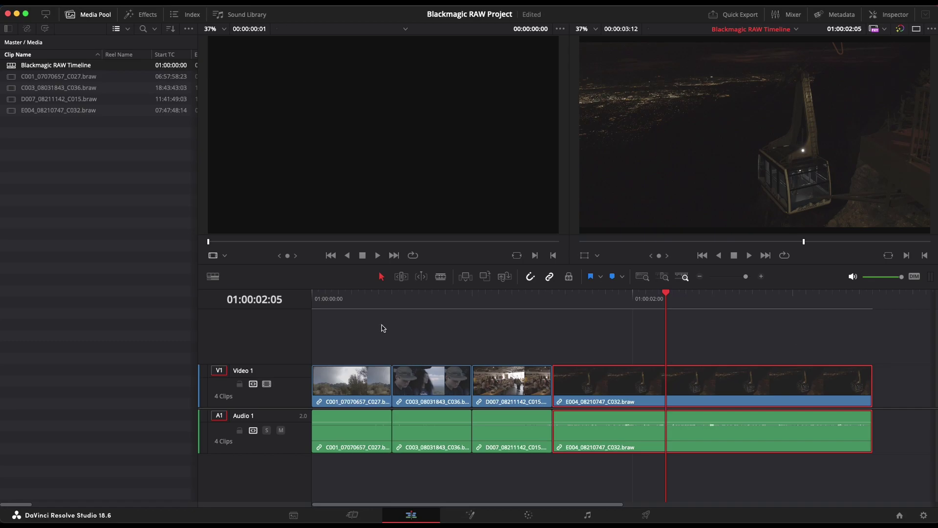
pyautogui.click(109, 156)
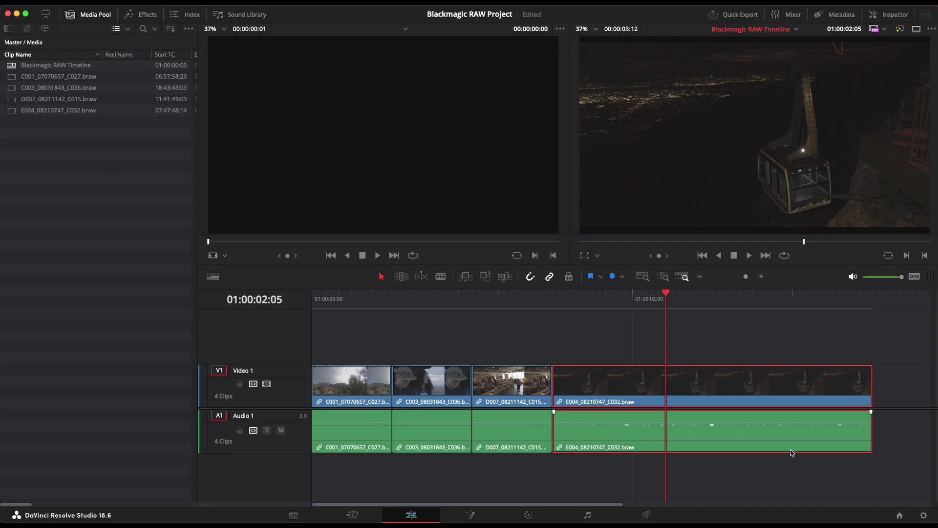
# In the project's image scaling settings, set input scaling for mismatched resolution files to Scale full frame with crop and save.
pyautogui.click(923, 515)
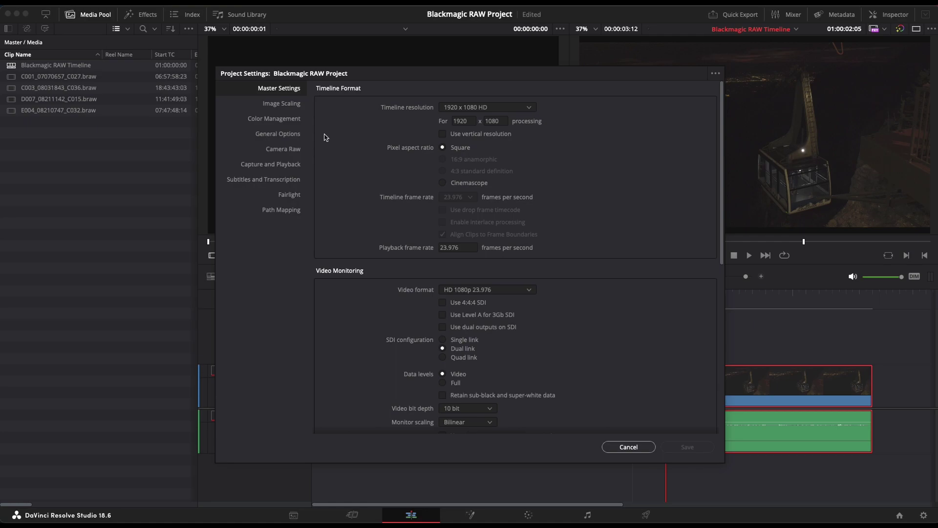
pyautogui.click(273, 106)
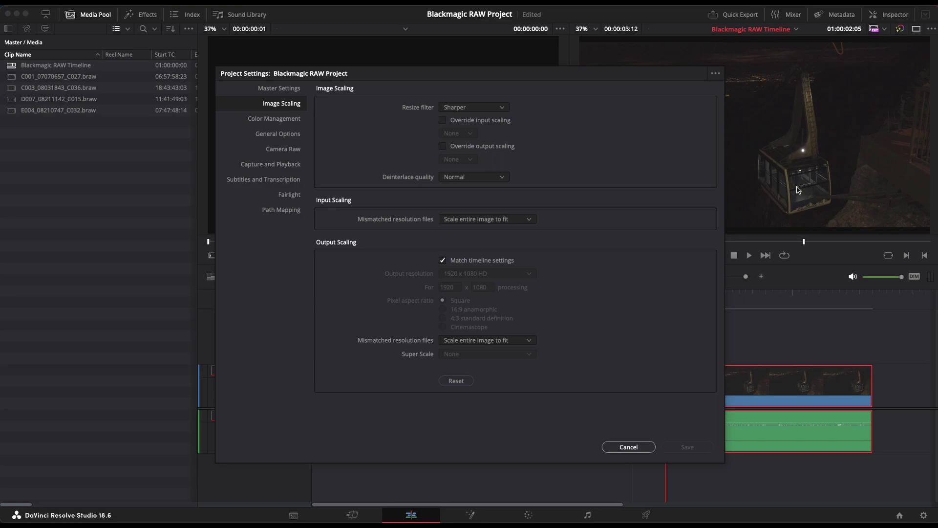
pyautogui.click(463, 218)
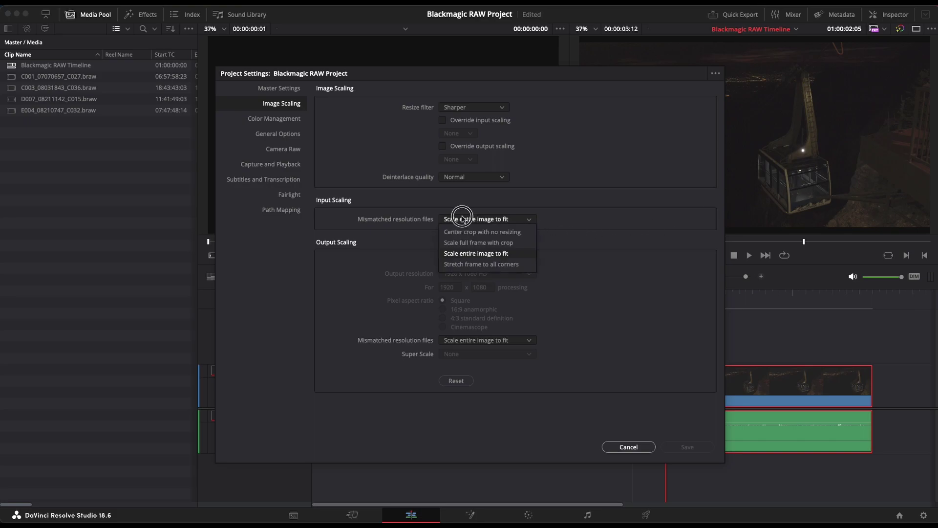
pyautogui.click(510, 243)
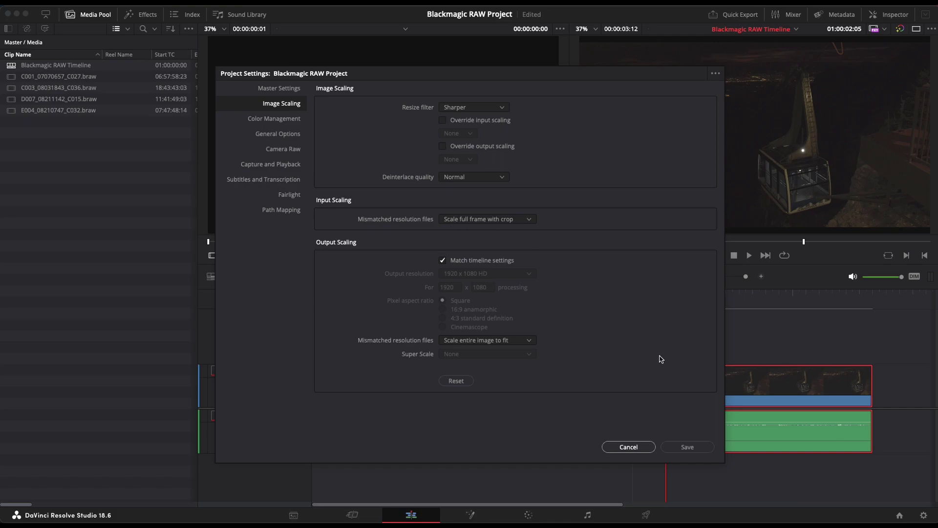
pyautogui.click(694, 448)
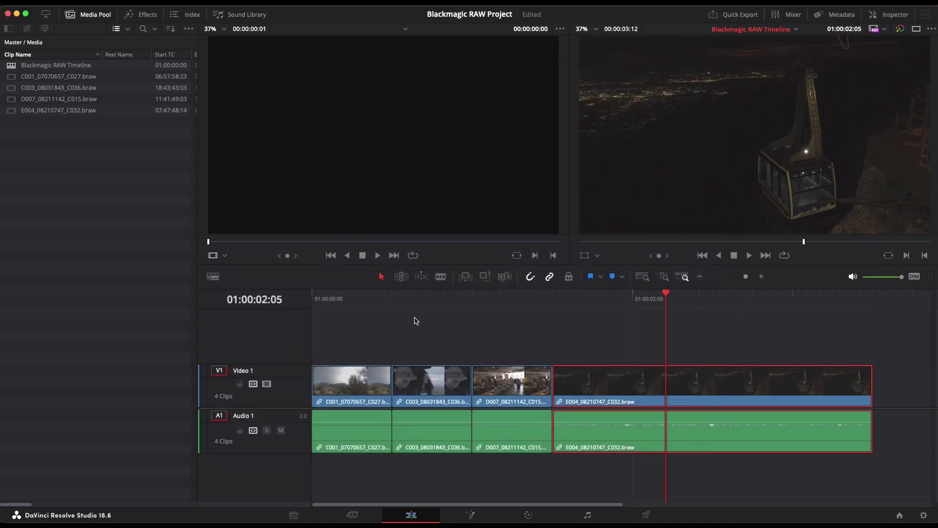
# Review each timeline clip's framing with the new input scaling, finishing on the first clip.
pyautogui.click(345, 298)
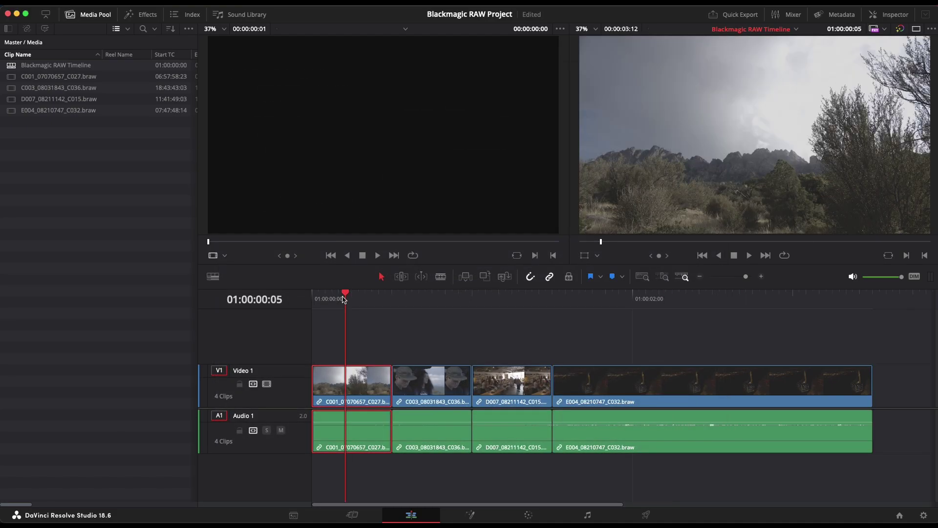
pyautogui.click(426, 295)
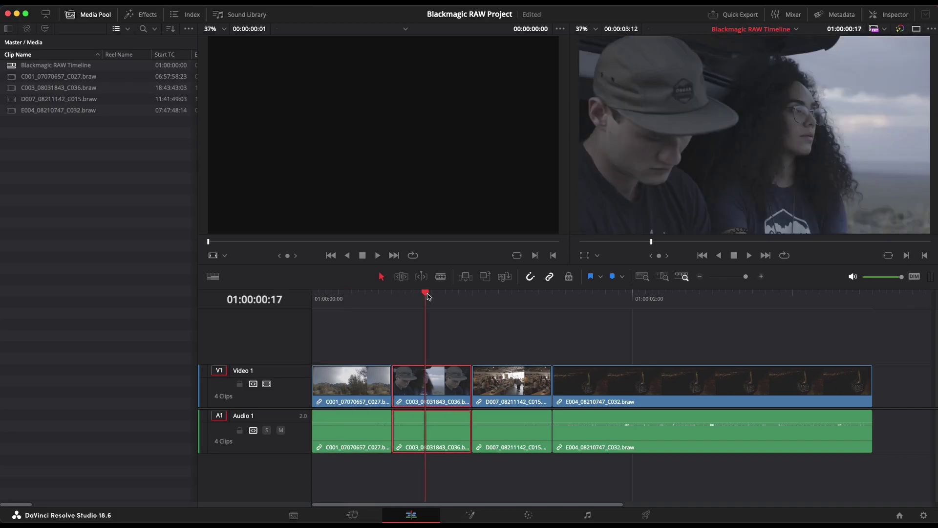
pyautogui.click(506, 298)
pyautogui.click(625, 298)
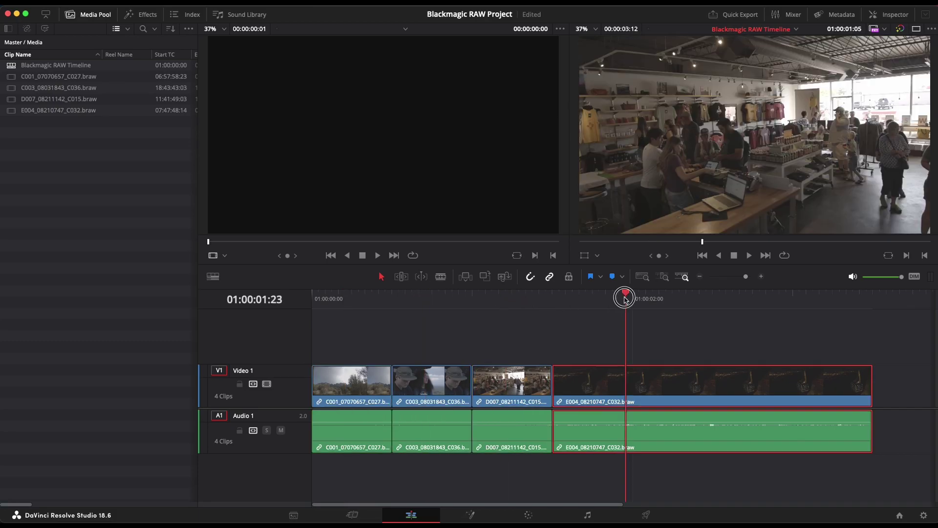
pyautogui.press('Up')
pyautogui.press('Up')
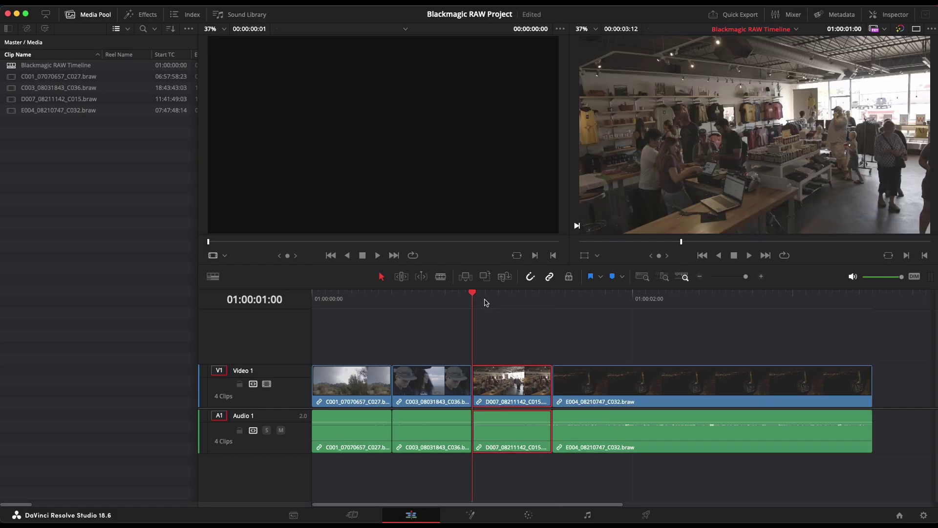
pyautogui.click(431, 300)
pyautogui.click(353, 300)
pyautogui.click(480, 301)
pyautogui.click(526, 300)
pyautogui.click(661, 300)
pyautogui.click(339, 301)
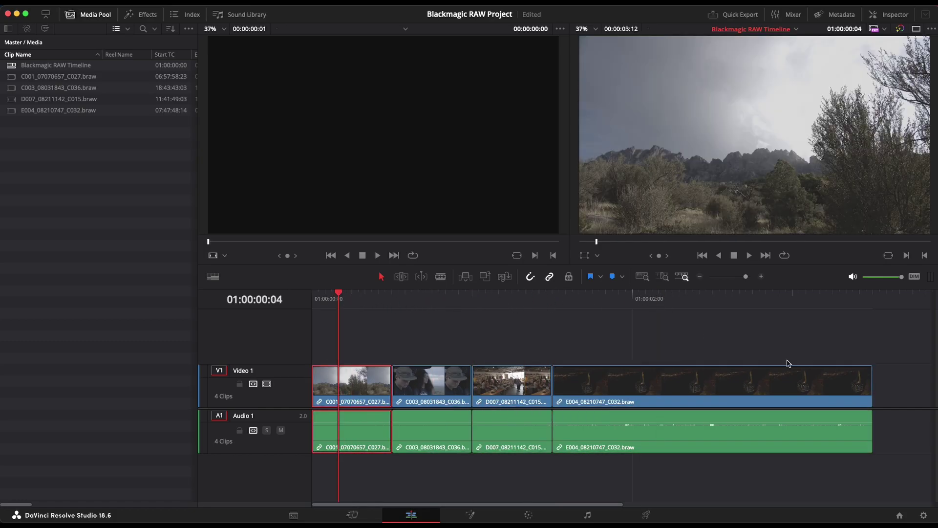
# Set the project's color science to DaVinci YRGB Color Managed and turn off automatic color management.
pyautogui.click(924, 515)
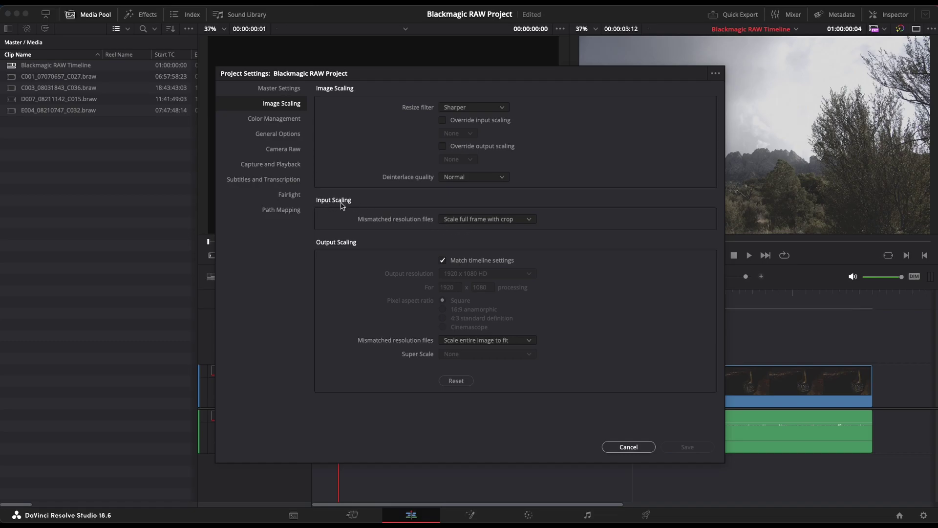
pyautogui.click(273, 122)
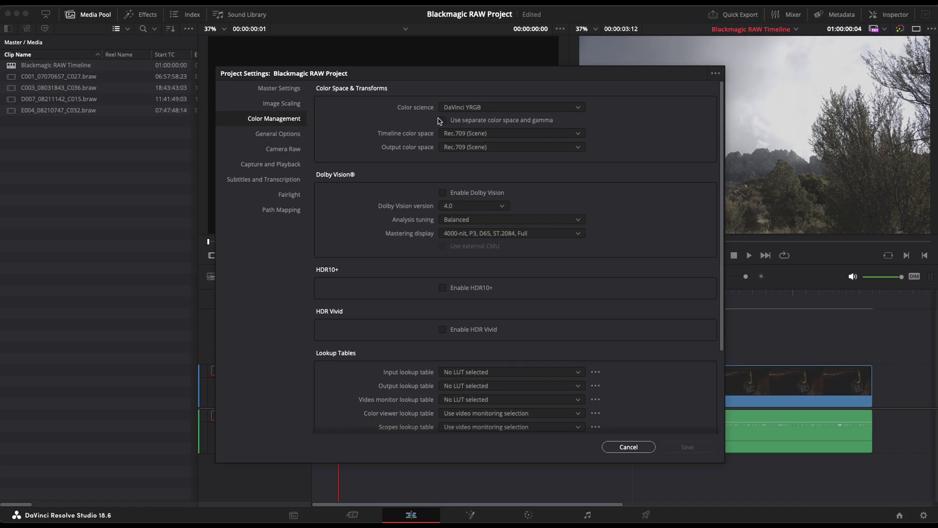
pyautogui.click(488, 108)
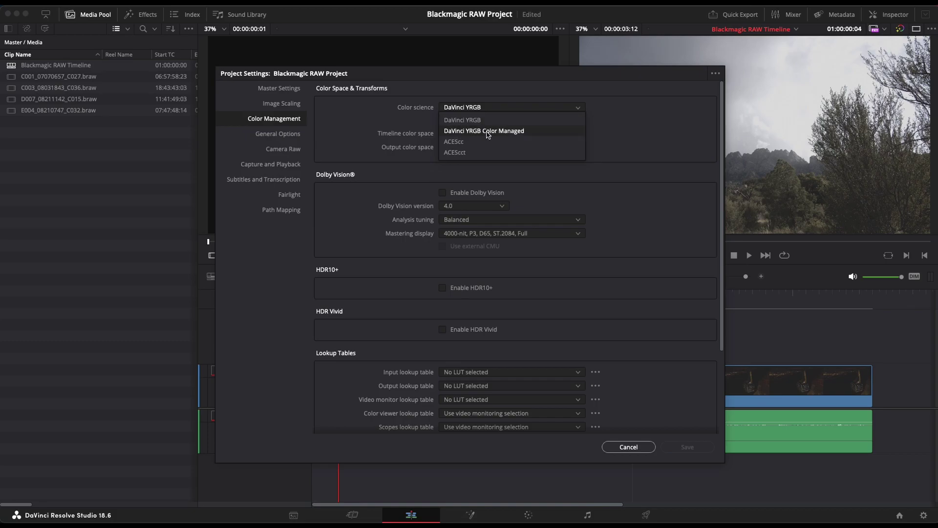
pyautogui.click(525, 134)
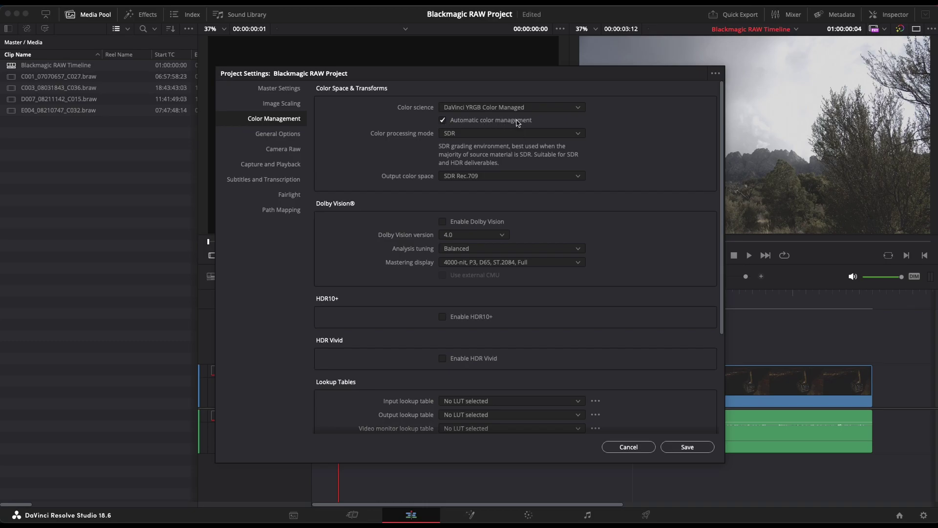
pyautogui.click(480, 133)
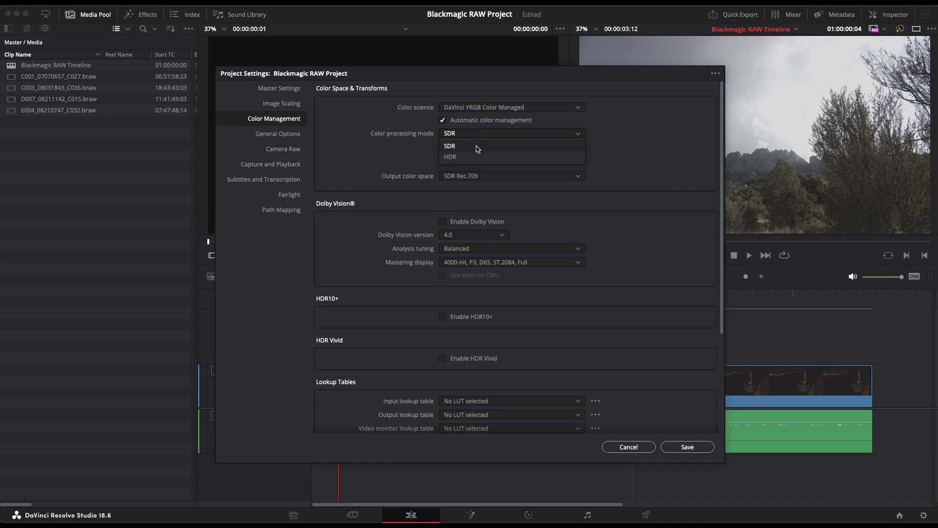
pyautogui.click(618, 148)
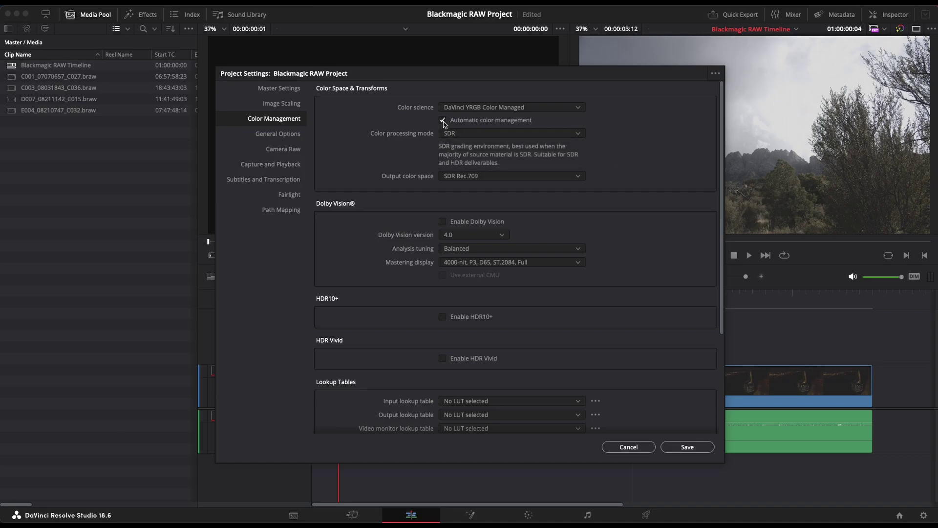
pyautogui.click(443, 121)
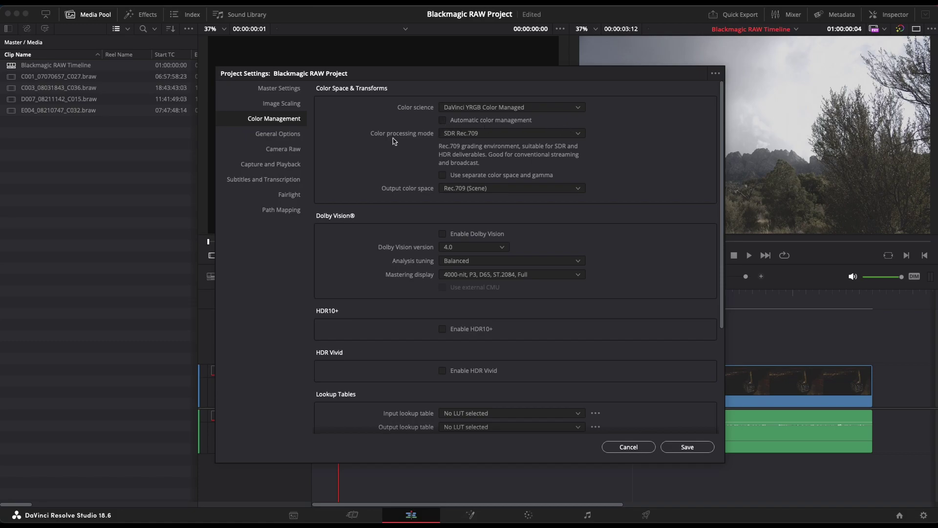
# Preview the Custom color processing mode's options and set the mode to HDR DaVinci Wide Gamut Intermediate.
pyautogui.click(484, 135)
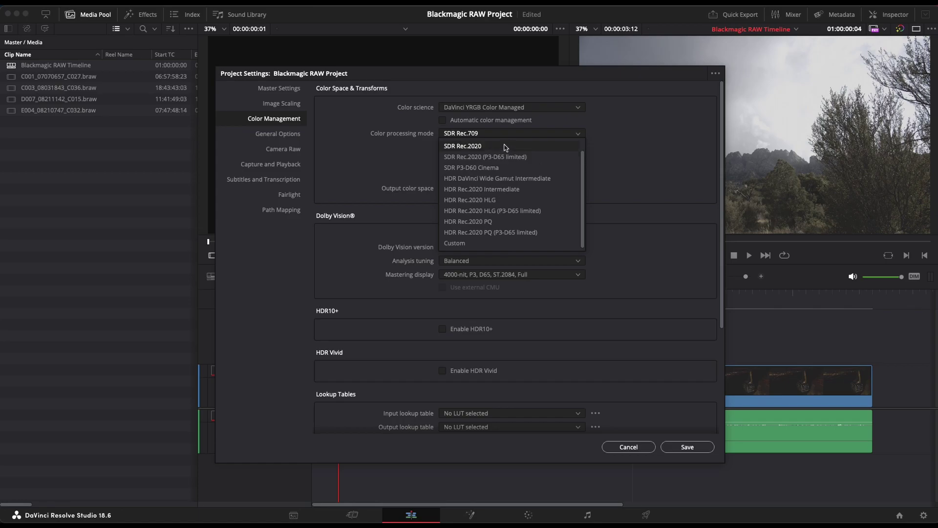
pyautogui.click(486, 243)
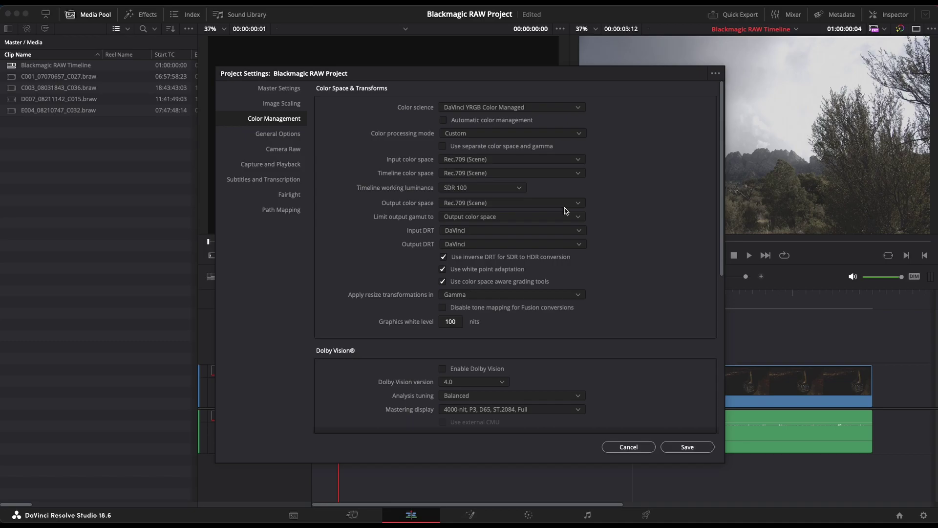
pyautogui.click(497, 134)
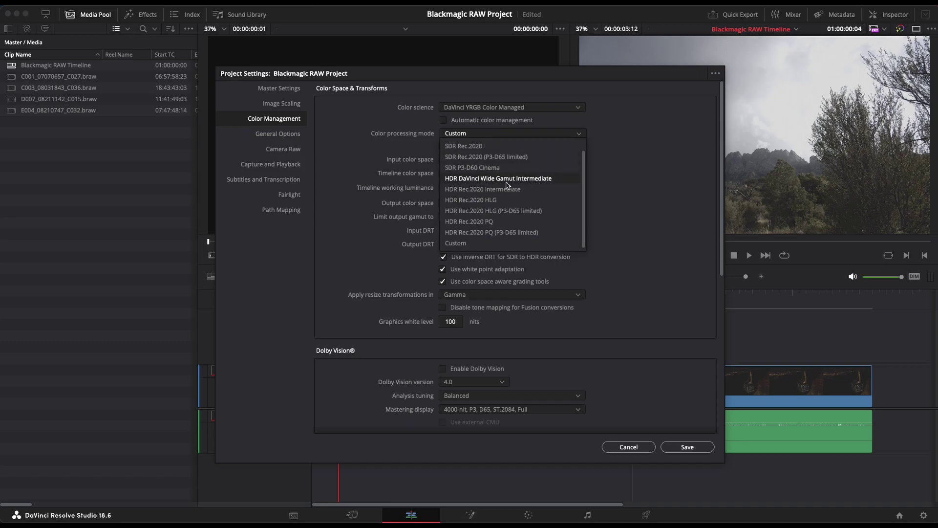
pyautogui.click(546, 180)
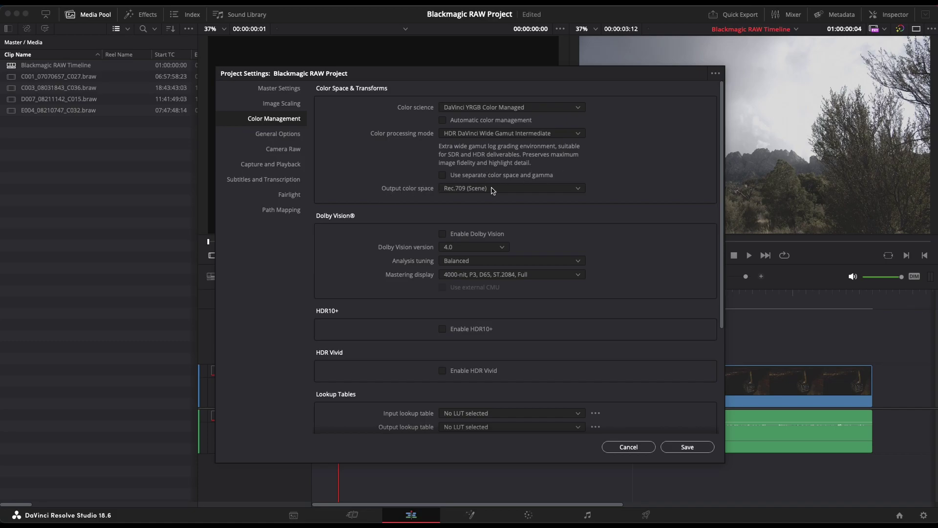
# Set the output color space to Rec.709 Gamma 2.4 and save the project settings.
pyautogui.click(519, 191)
pyautogui.scroll(-2, 499, 247)
pyautogui.scroll(-1, 498, 248)
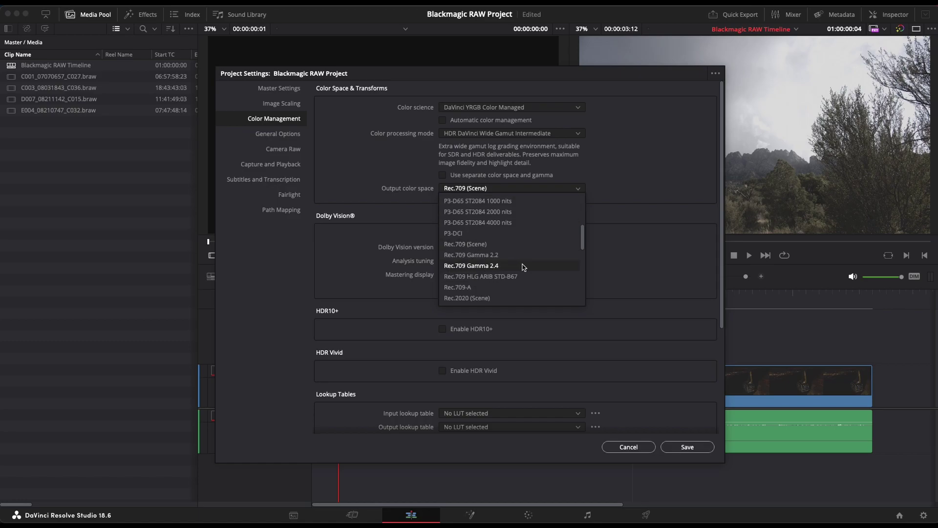
pyautogui.click(524, 267)
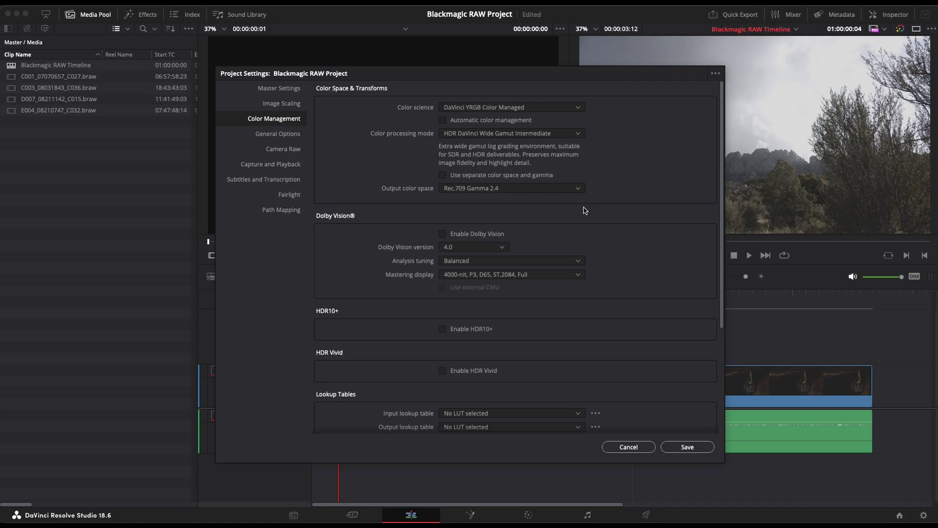
pyautogui.moveTo(618, 74); pyautogui.dragTo(514, 64)
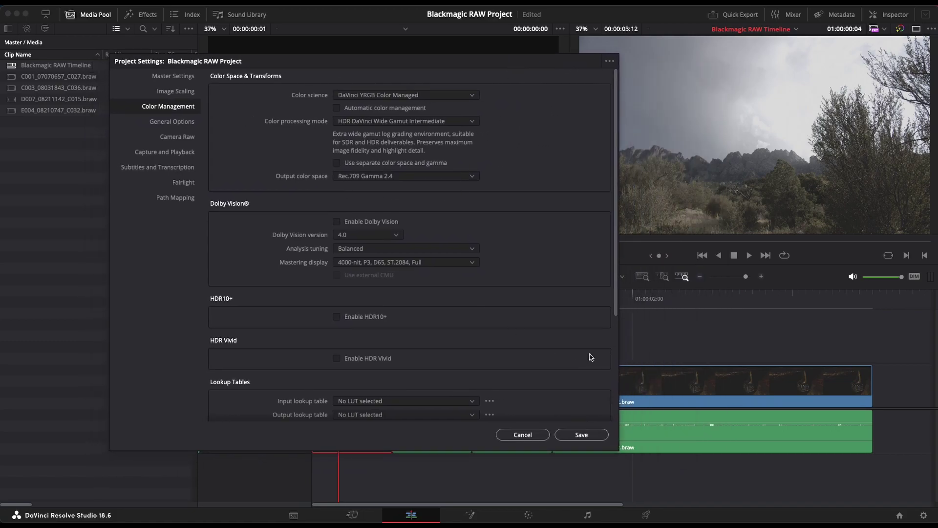
pyautogui.click(593, 435)
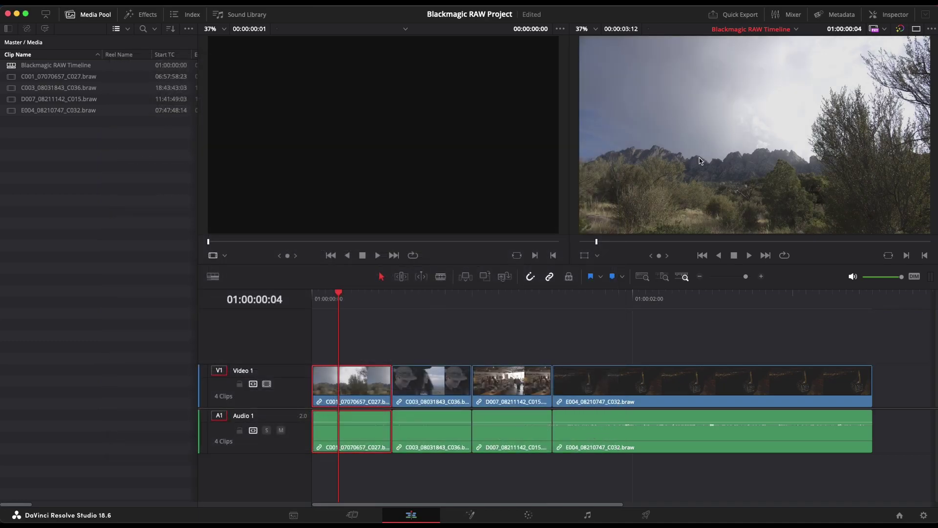
# Review the second and third timeline clips under the new color management and finish on the first clip.
pyautogui.click(429, 298)
pyautogui.click(513, 296)
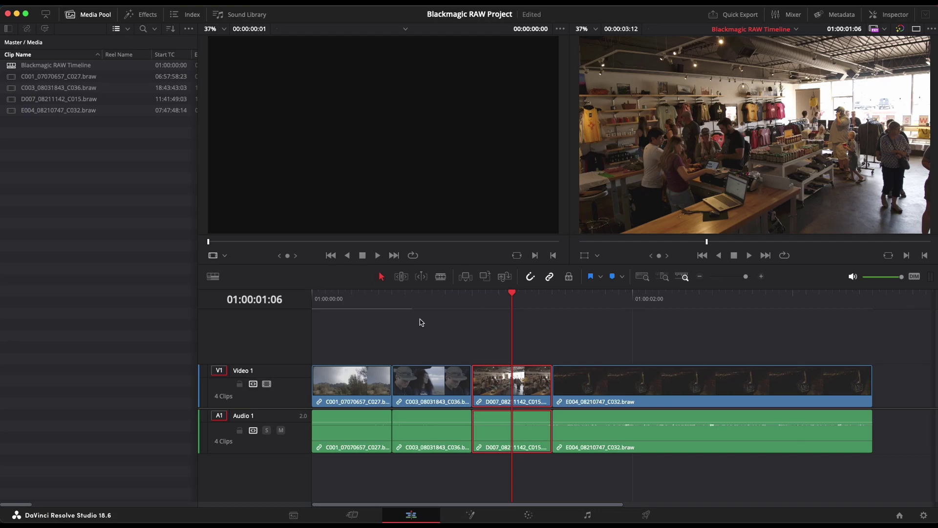
pyautogui.click(365, 302)
pyautogui.click(346, 302)
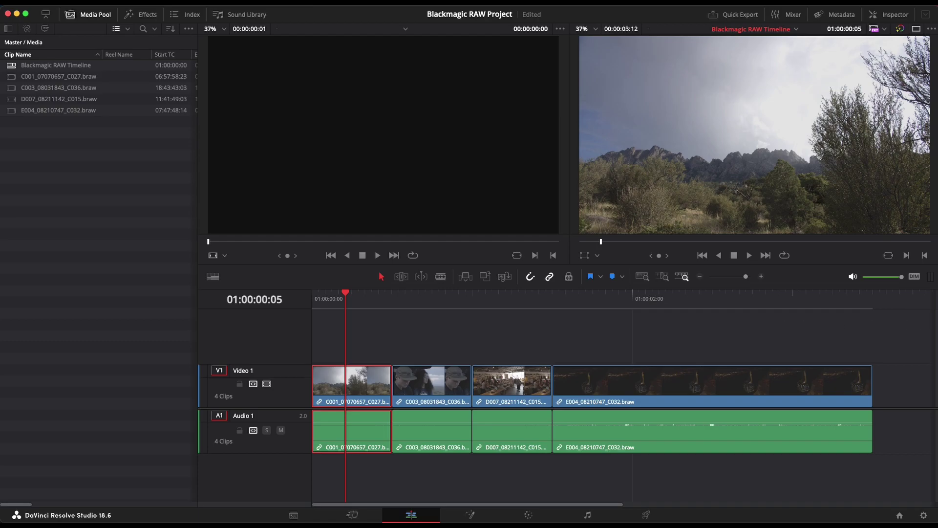
# Set the project's Camera Raw profile to Blackmagic RAW and review the decode quality options, keeping Full res.
pyautogui.click(924, 515)
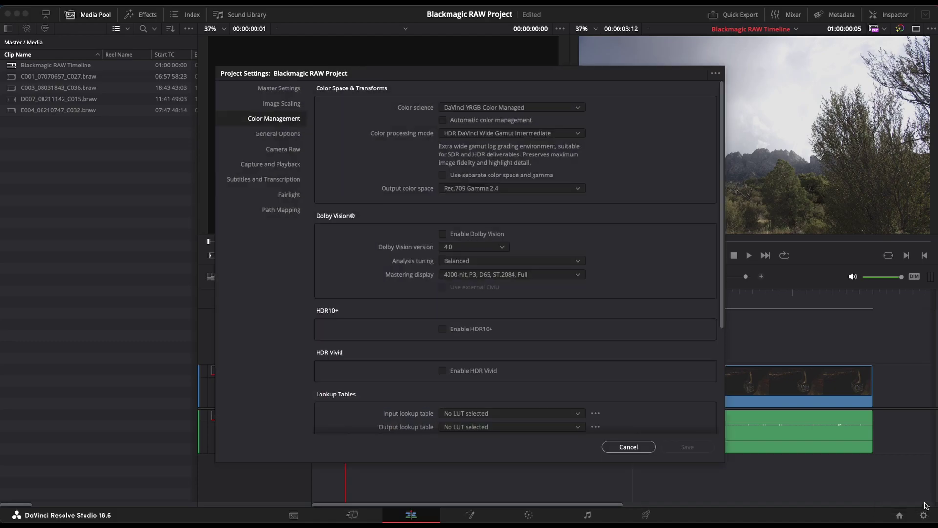
pyautogui.click(275, 153)
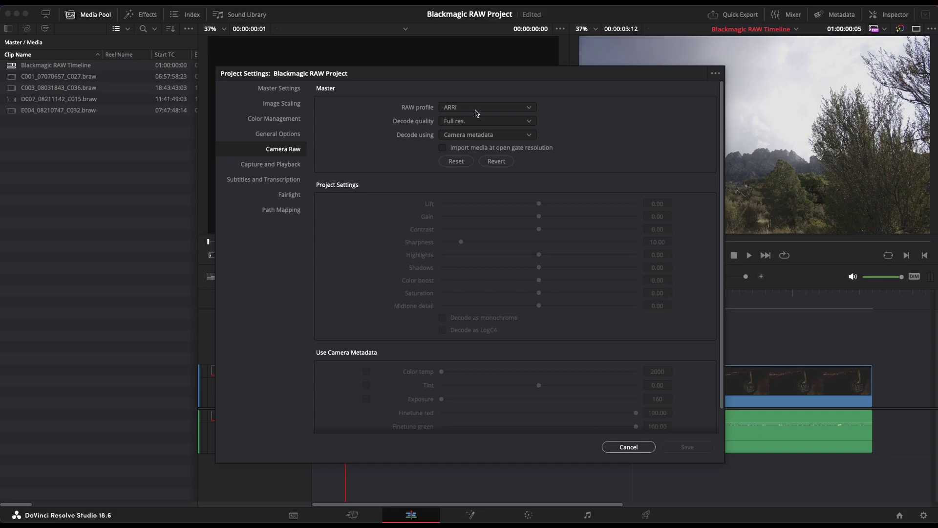
pyautogui.moveTo(455, 77); pyautogui.dragTo(587, 72)
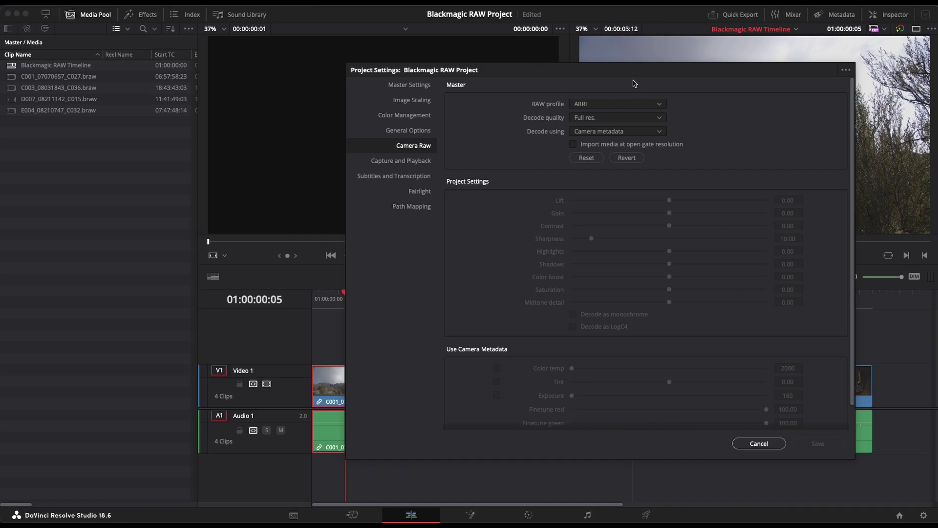
pyautogui.click(618, 106)
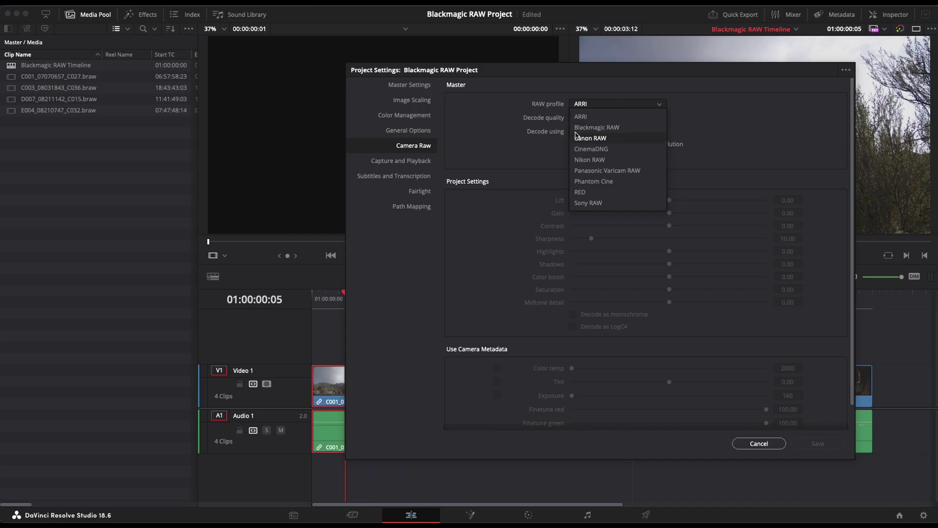
pyautogui.click(616, 128)
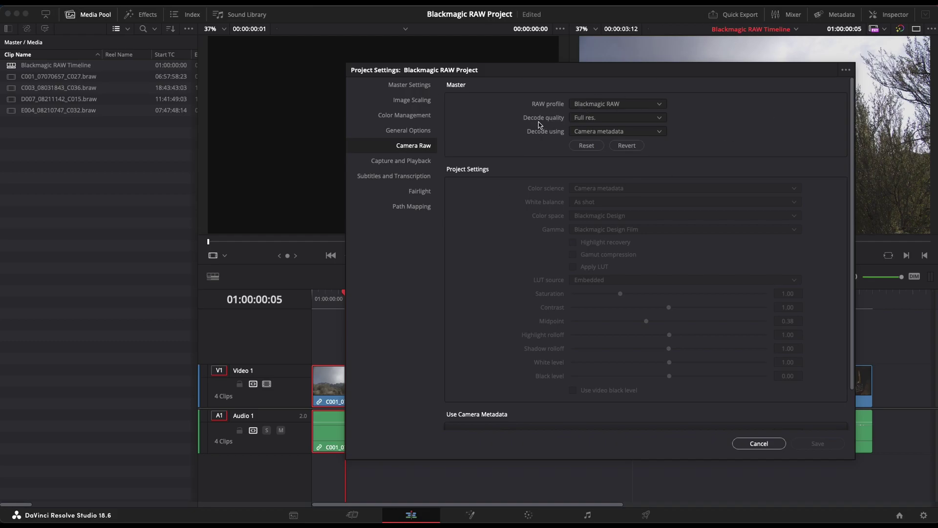
pyautogui.click(622, 120)
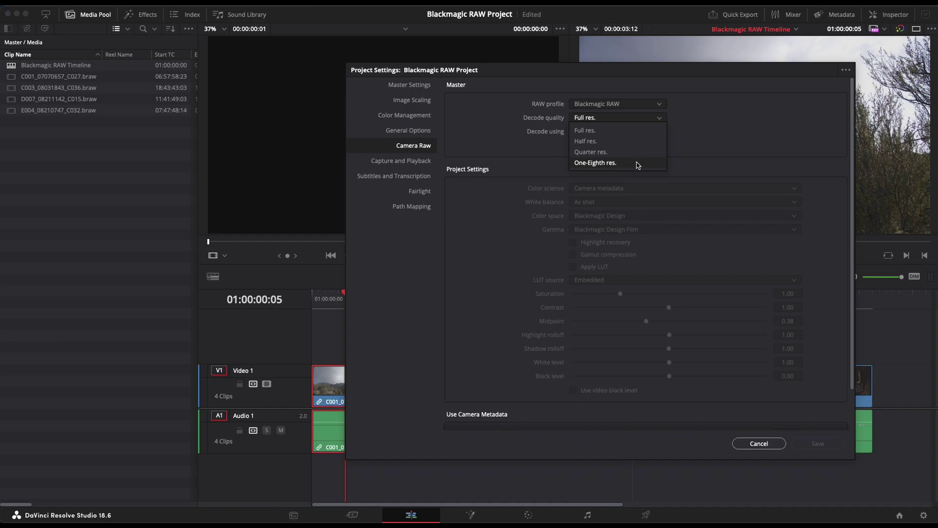
pyautogui.click(709, 155)
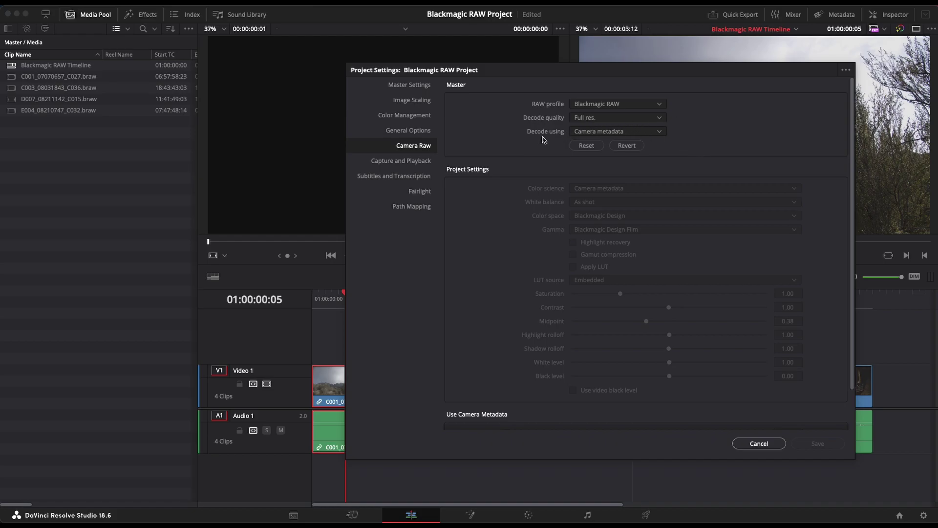
# Try decoding Blackmagic RAW using Camera metadata, Blackmagic RAW default and Project in the project's Camera Raw settings.
pyautogui.click(658, 133)
pyautogui.click(641, 155)
pyautogui.click(639, 132)
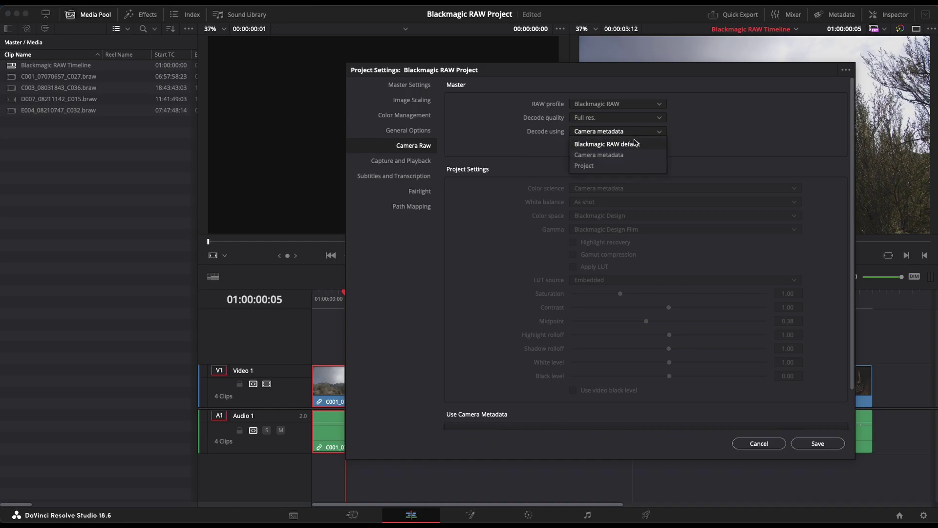
pyautogui.click(648, 147)
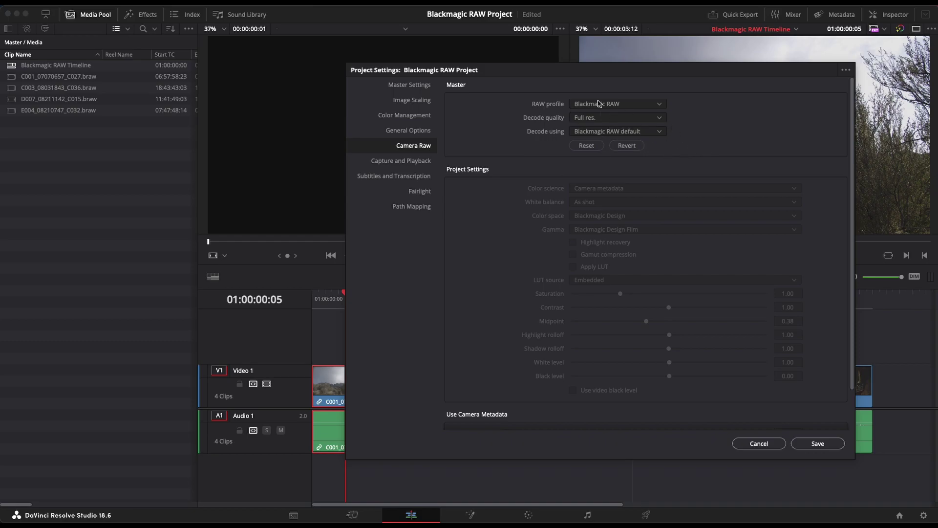
pyautogui.click(663, 136)
pyautogui.click(606, 164)
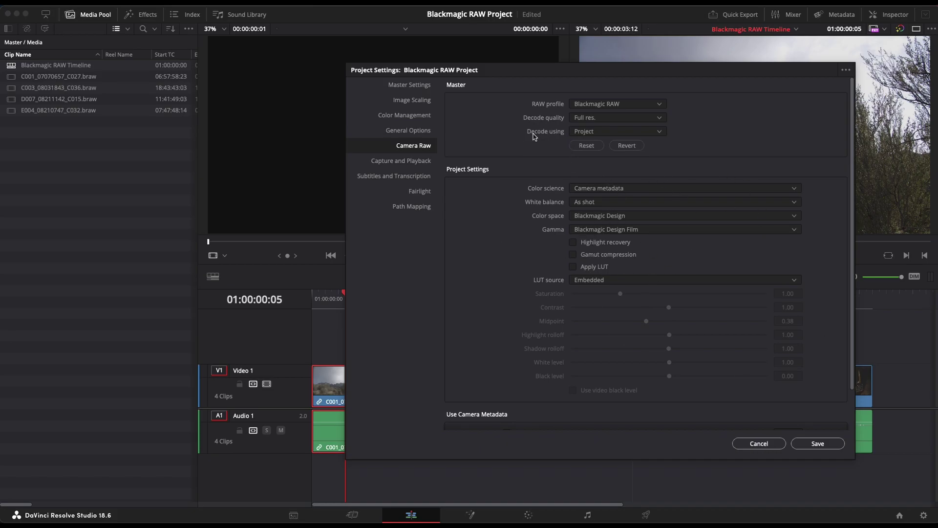
# Set the project's Blackmagic RAW decoding to use Camera metadata and save the project settings.
pyautogui.click(635, 132)
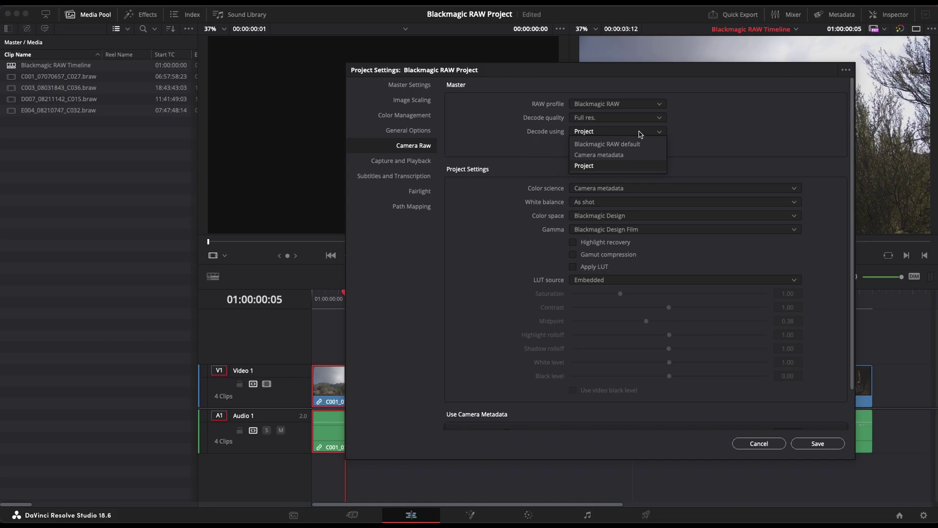
pyautogui.click(606, 155)
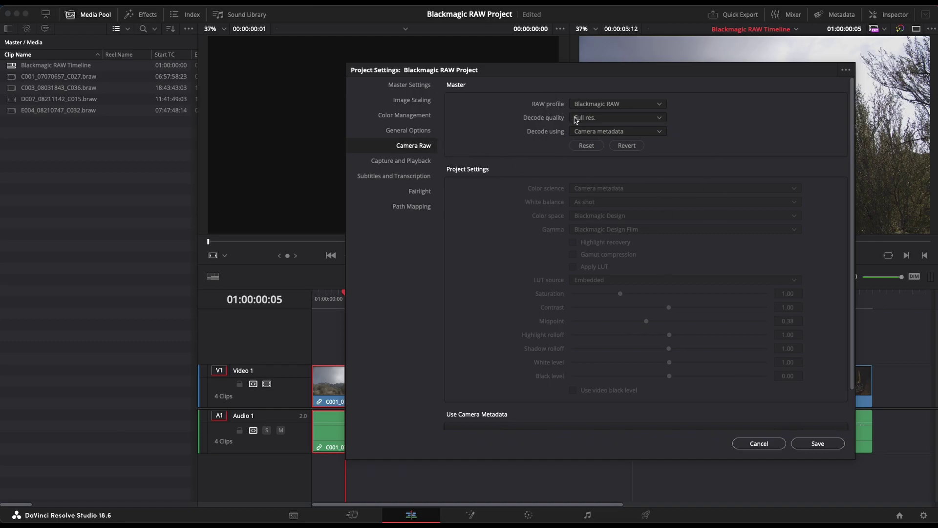
pyautogui.click(823, 445)
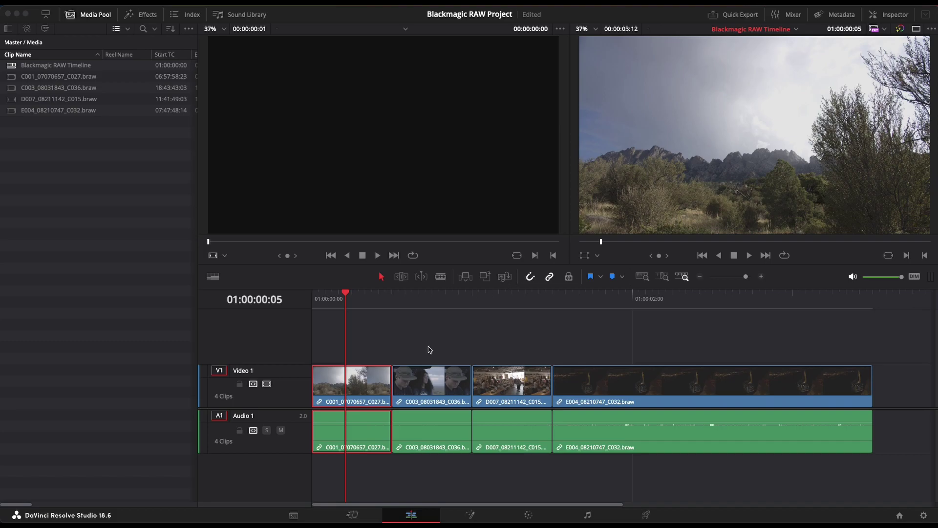
# Move the Blackmagic RAW Timeline from the Media bin into the Timelines bin and check the contents of both bins.
pyautogui.click(294, 514)
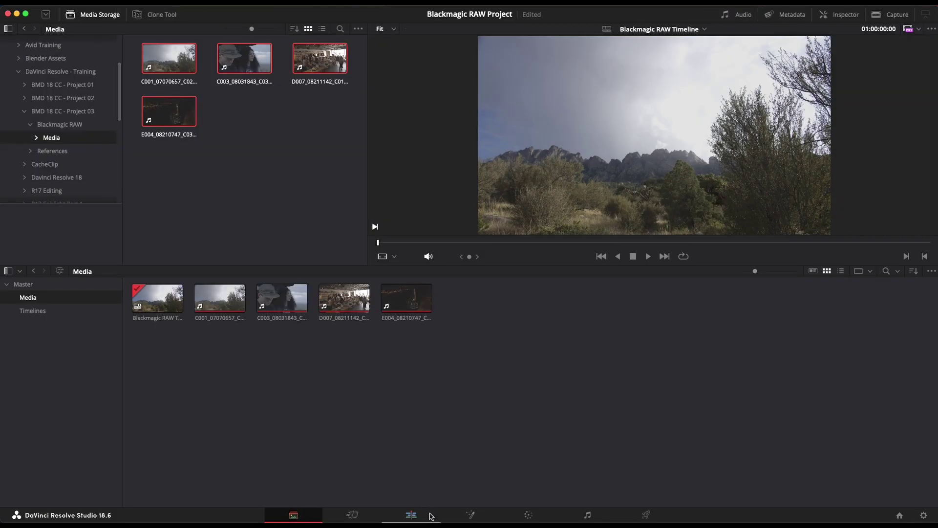
pyautogui.click(424, 513)
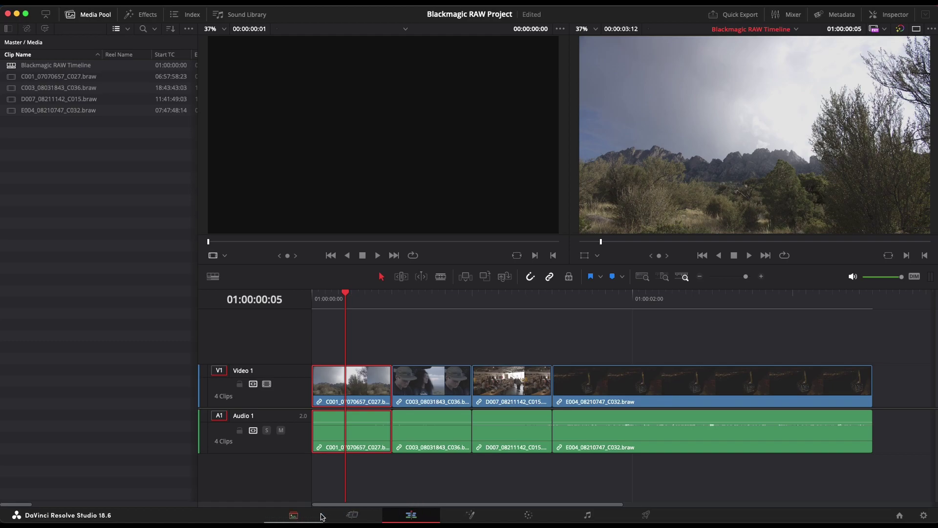
pyautogui.click(303, 515)
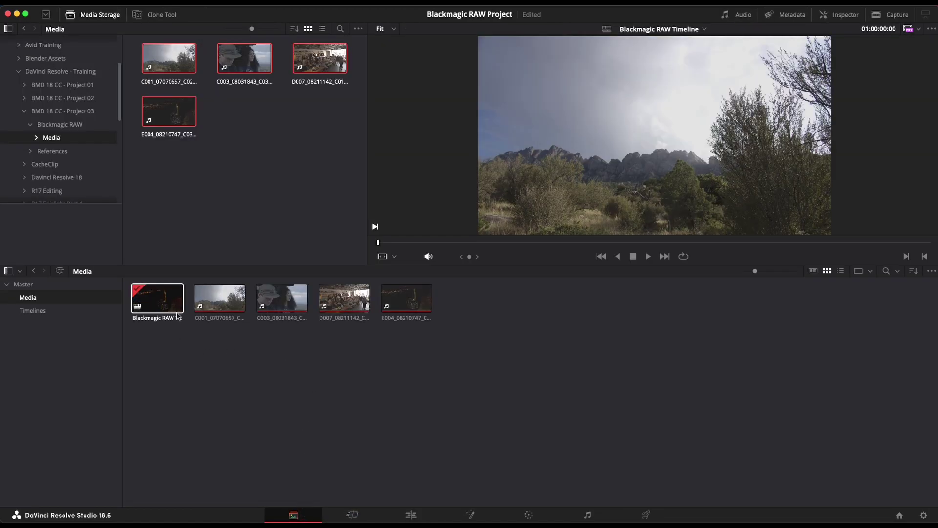
pyautogui.moveTo(161, 303); pyautogui.dragTo(49, 312)
pyautogui.click(52, 312)
pyautogui.click(43, 298)
pyautogui.click(50, 311)
pyautogui.click(42, 300)
pyautogui.click(50, 311)
pyautogui.click(43, 299)
pyautogui.click(49, 311)
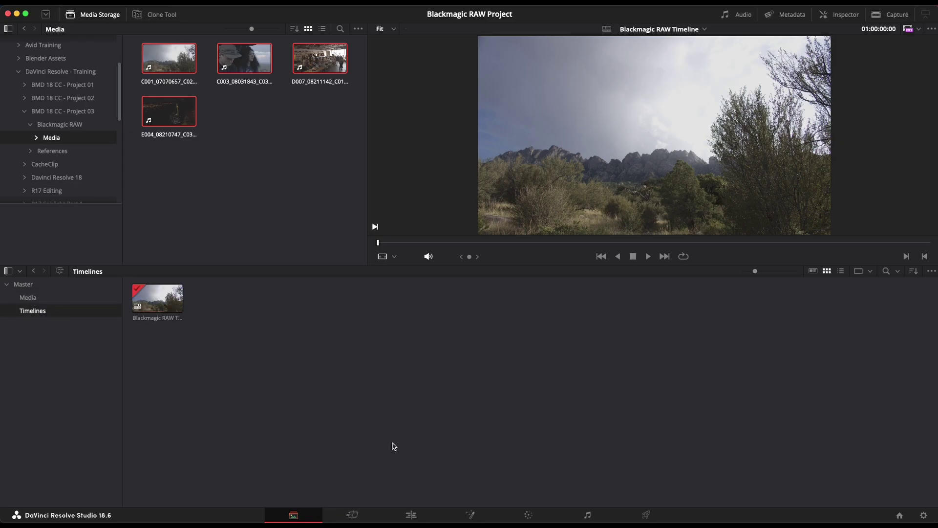
# Make Media the active bin on the Media page and return to the Edit page.
pyautogui.click(412, 515)
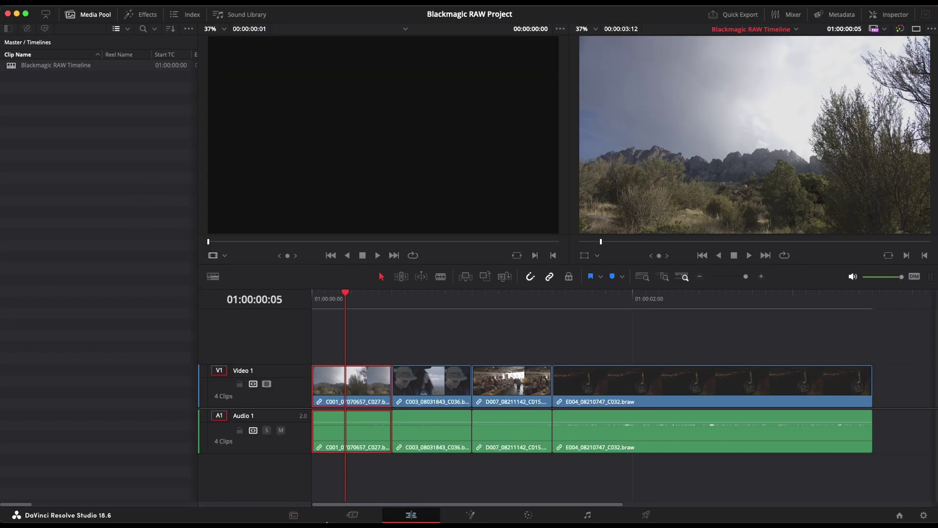
pyautogui.click(300, 514)
pyautogui.click(47, 298)
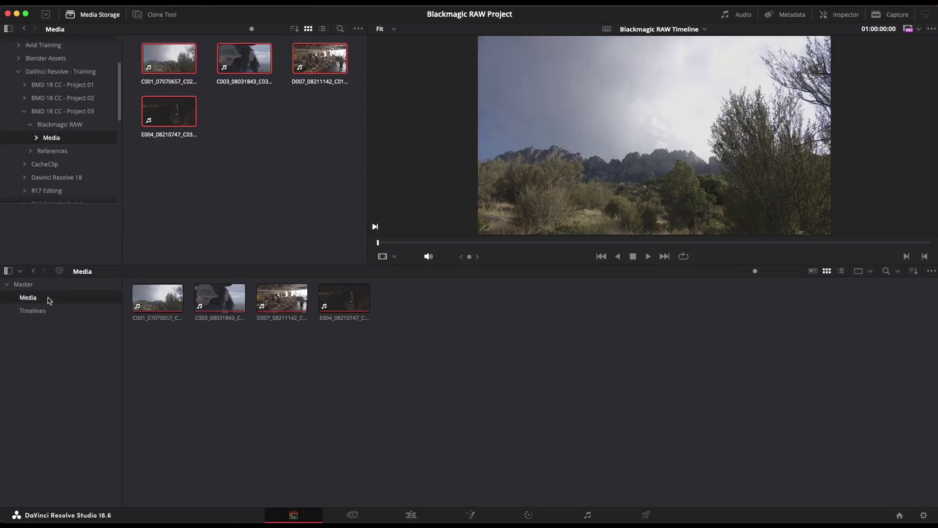
pyautogui.click(412, 515)
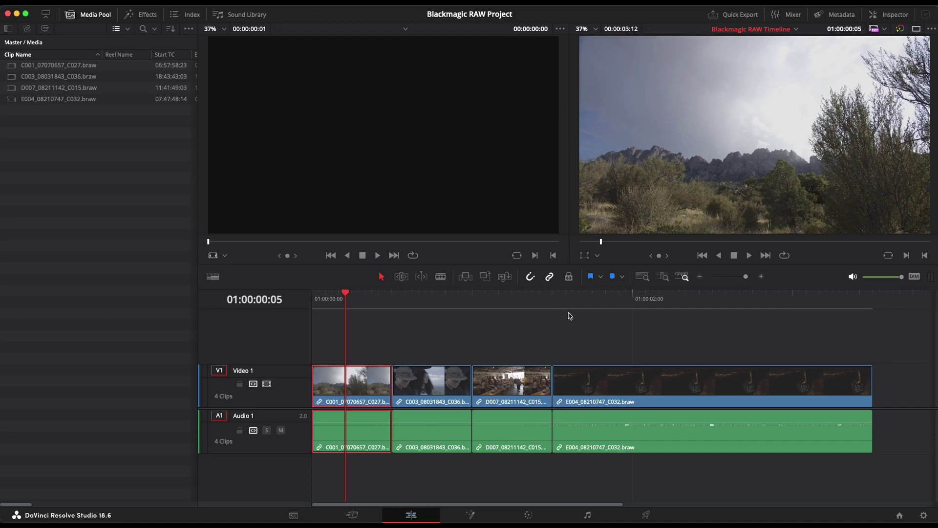
# Switch to the Color page and show the first clip's Camera Raw controls, glancing at the primary color wheels.
pyautogui.click(530, 516)
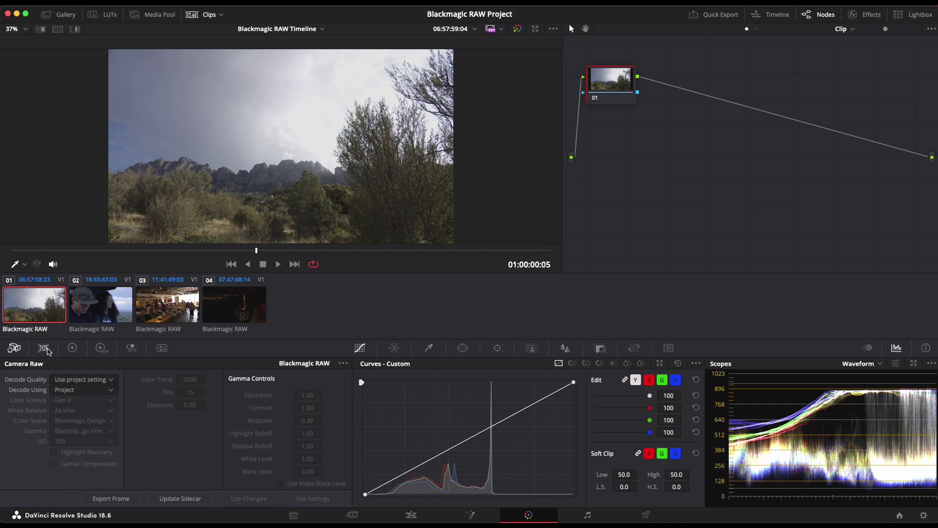
pyautogui.click(73, 348)
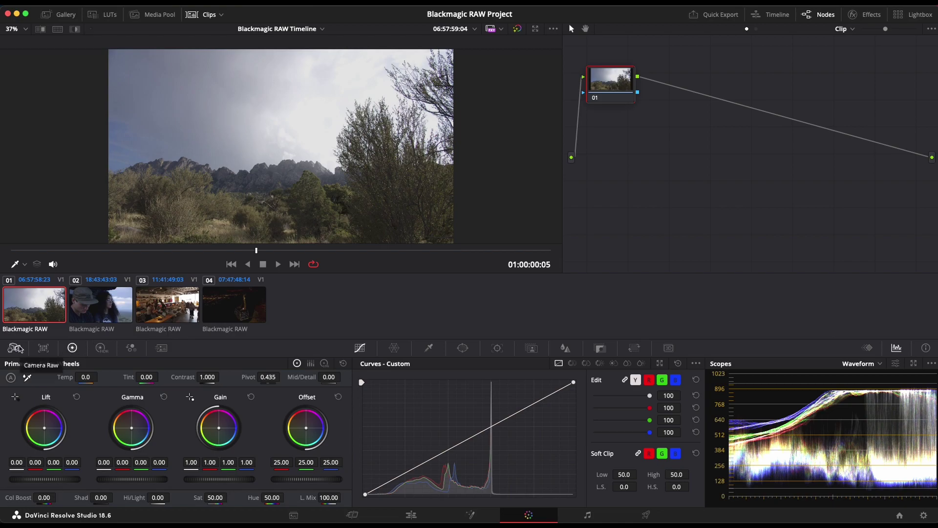
pyautogui.click(20, 349)
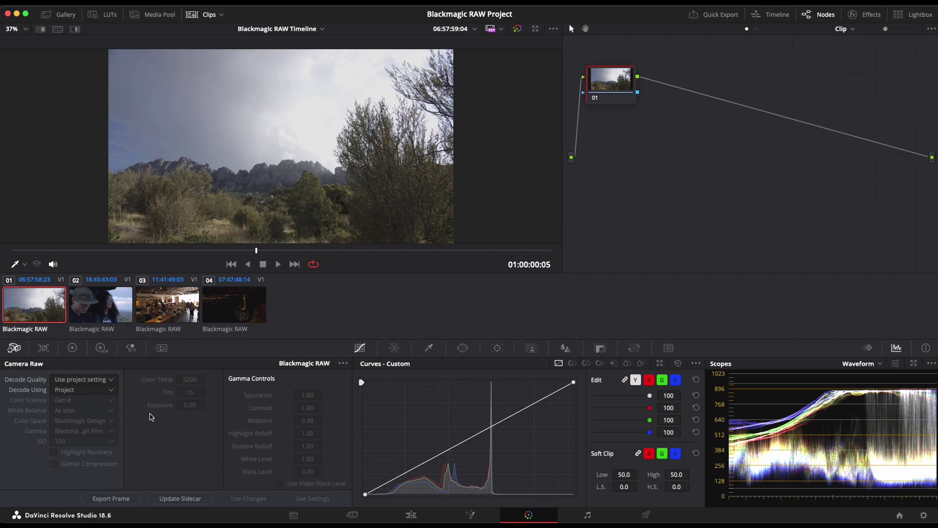
# Compare the images and Camera Raw settings of all four timeline clips, finishing on the first clip.
pyautogui.click(85, 311)
pyautogui.click(169, 316)
pyautogui.click(237, 308)
pyautogui.click(166, 308)
pyautogui.click(47, 311)
pyautogui.click(95, 308)
pyautogui.click(172, 306)
pyautogui.click(247, 302)
pyautogui.click(182, 305)
pyautogui.click(113, 305)
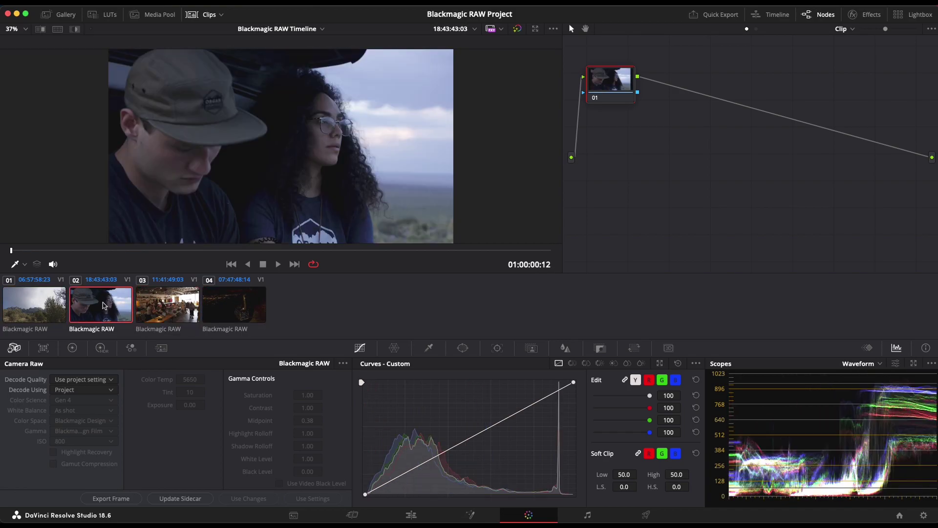
pyautogui.click(35, 307)
pyautogui.click(116, 308)
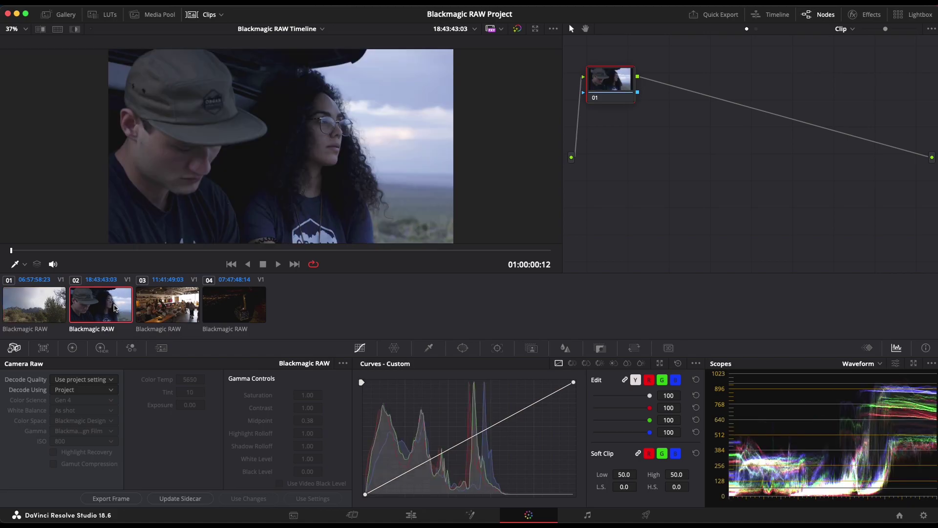
pyautogui.click(158, 306)
pyautogui.click(108, 308)
pyautogui.click(41, 306)
pyautogui.click(103, 305)
pyautogui.click(218, 299)
pyautogui.click(162, 304)
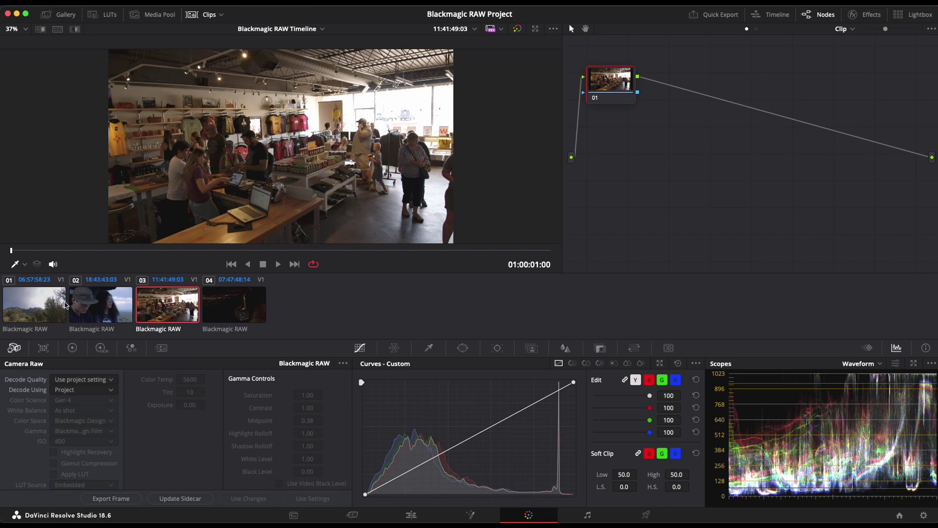
pyautogui.click(58, 306)
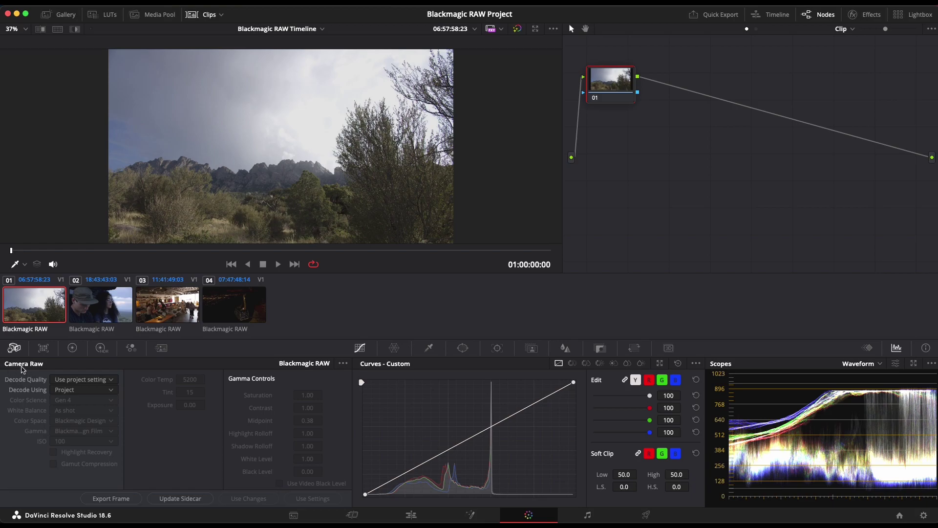
# Set the first clip's Camera Raw decoding to Clip and review its color science options, keeping Gen 4.
pyautogui.click(72, 349)
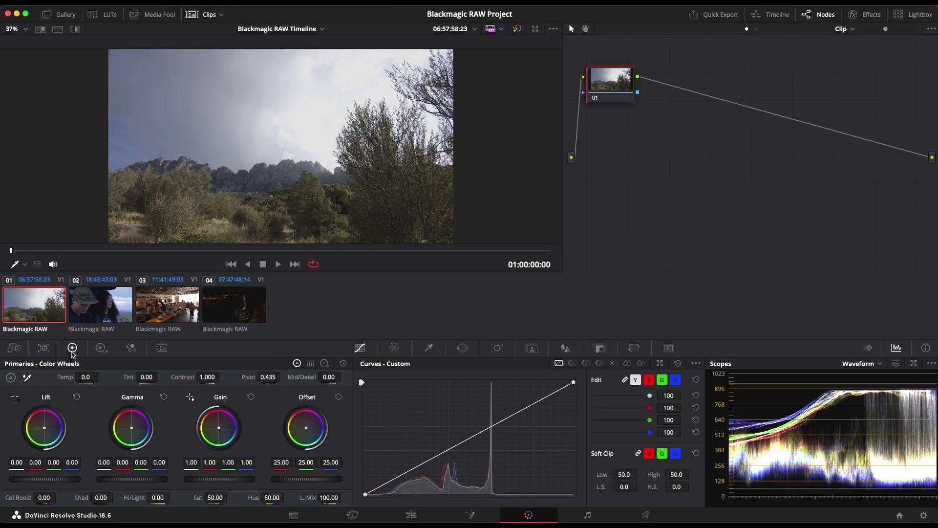
pyautogui.click(14, 348)
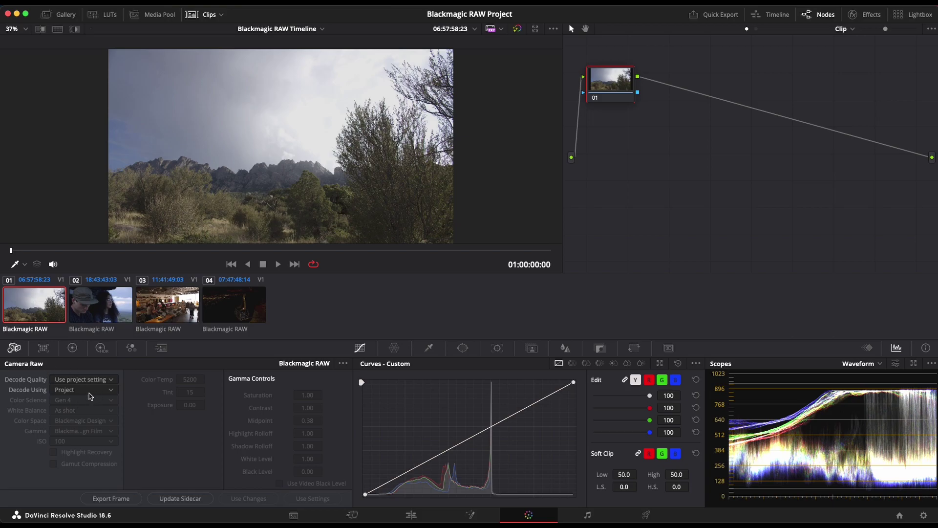
pyautogui.click(75, 390)
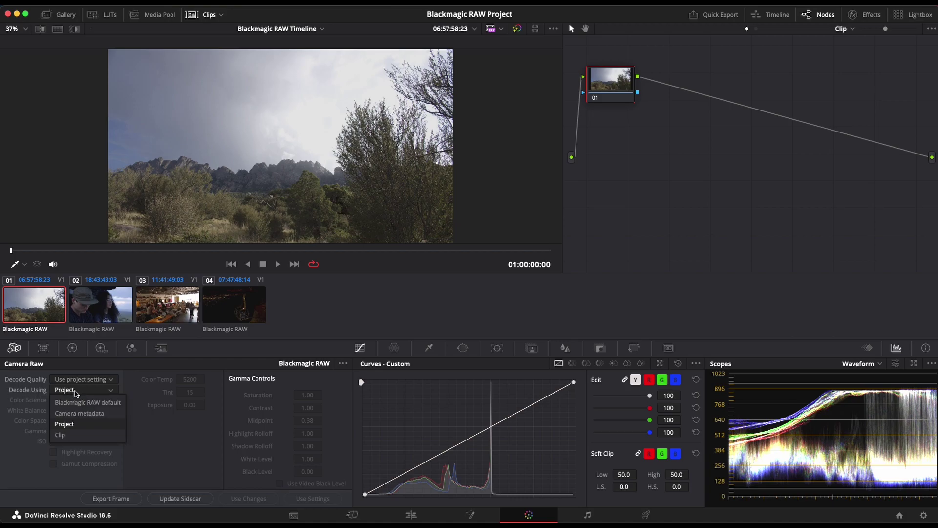
pyautogui.click(76, 437)
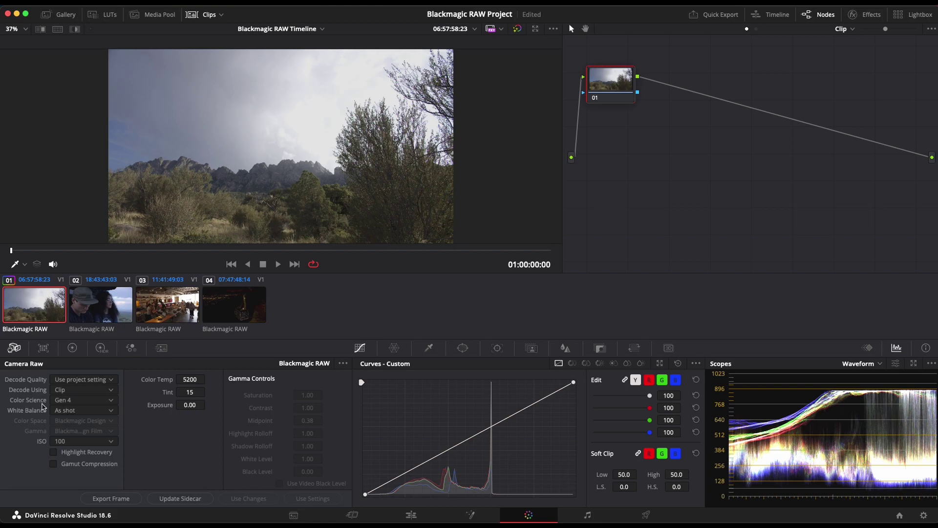
pyautogui.click(86, 401)
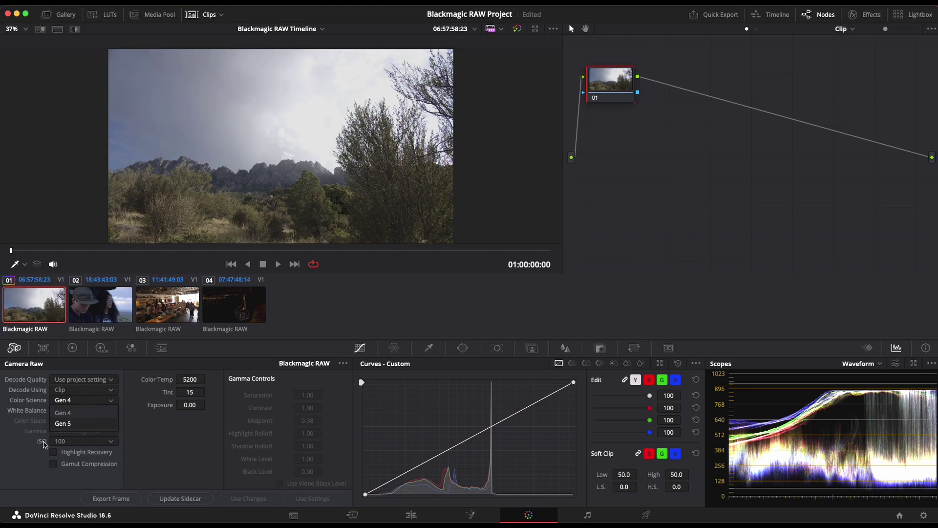
pyautogui.click(24, 449)
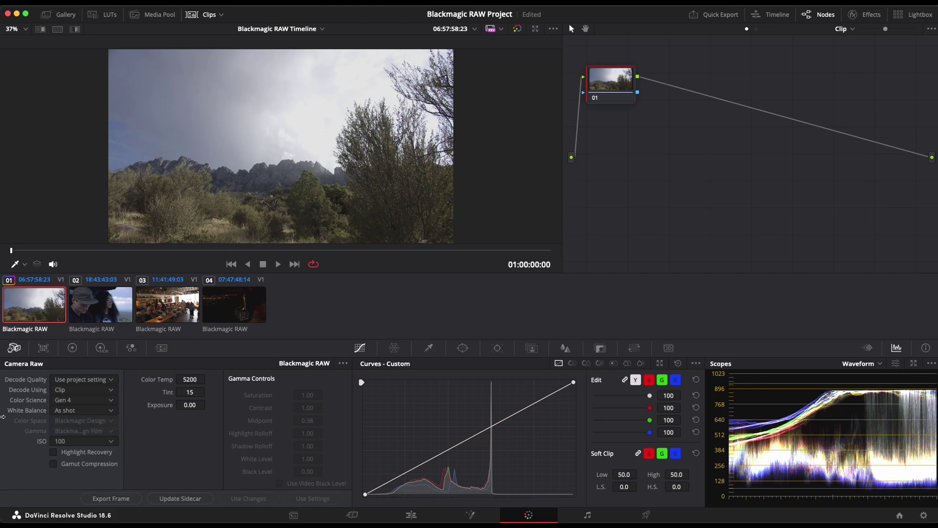
# Review the first clip's white balance presets and ISO choices in Camera Raw, keeping As shot and ISO 100.
pyautogui.click(77, 411)
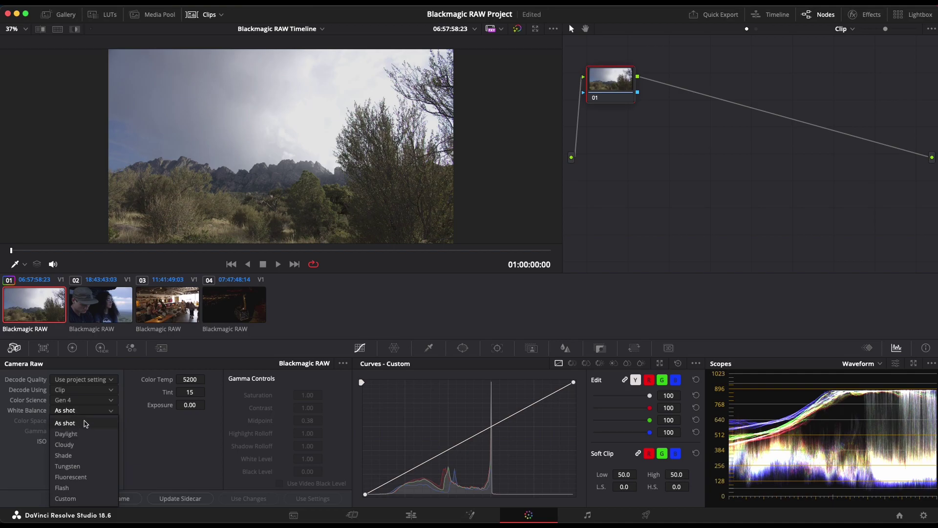
pyautogui.click(20, 447)
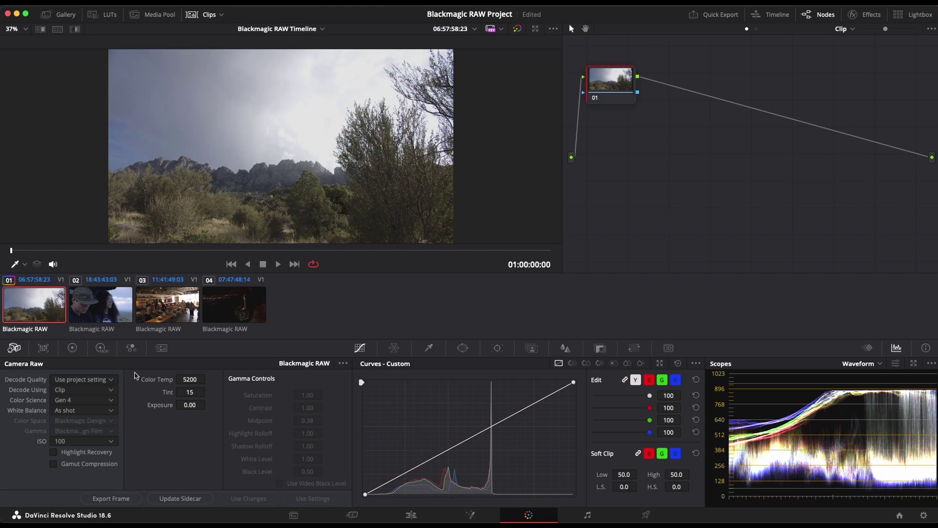
pyautogui.click(93, 410)
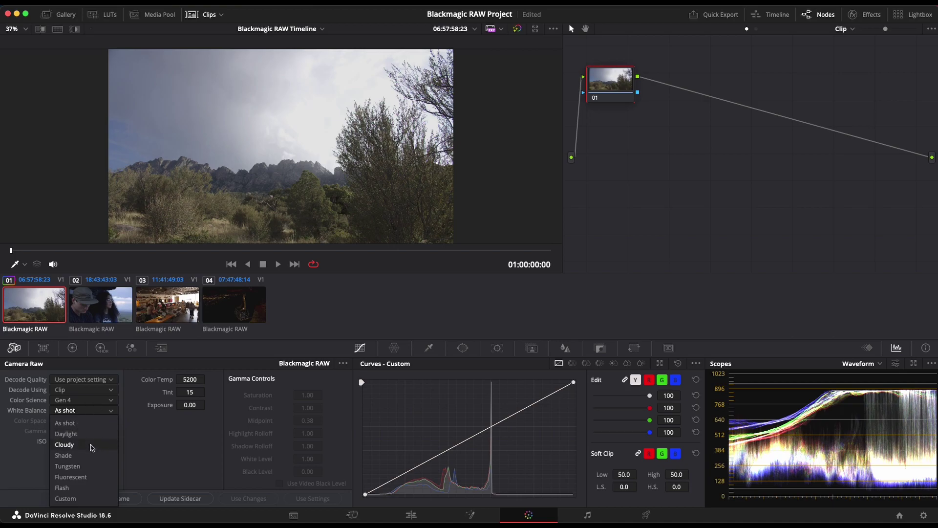
pyautogui.click(7, 453)
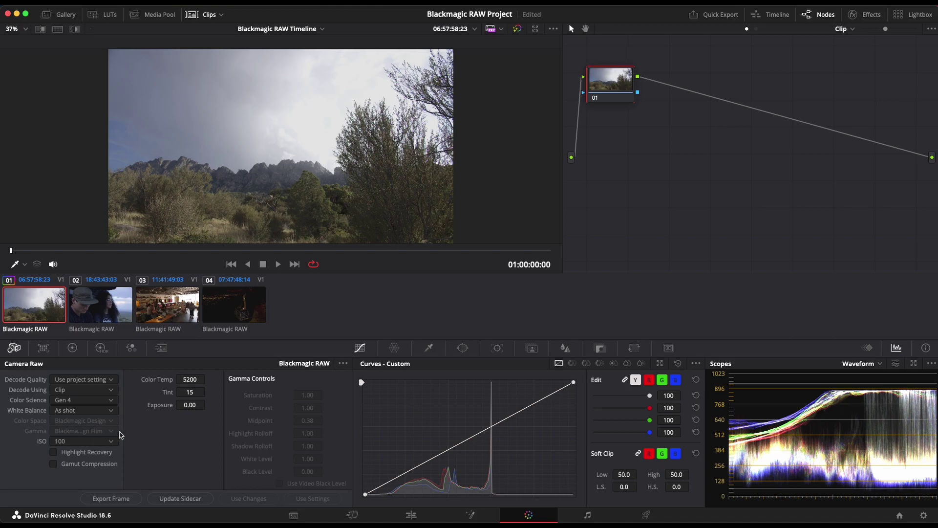
pyautogui.click(85, 440)
pyautogui.scroll(-1, 83, 411)
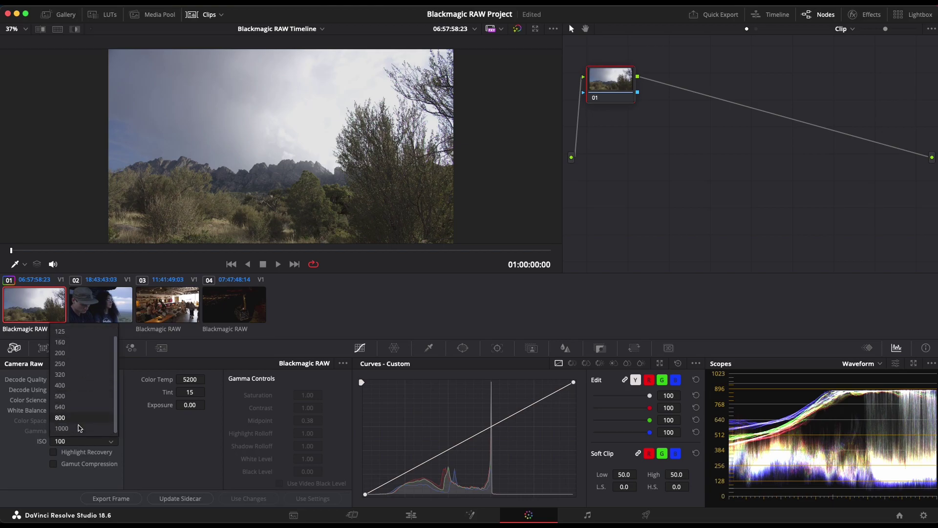
pyautogui.scroll(1, 77, 431)
pyautogui.click(30, 468)
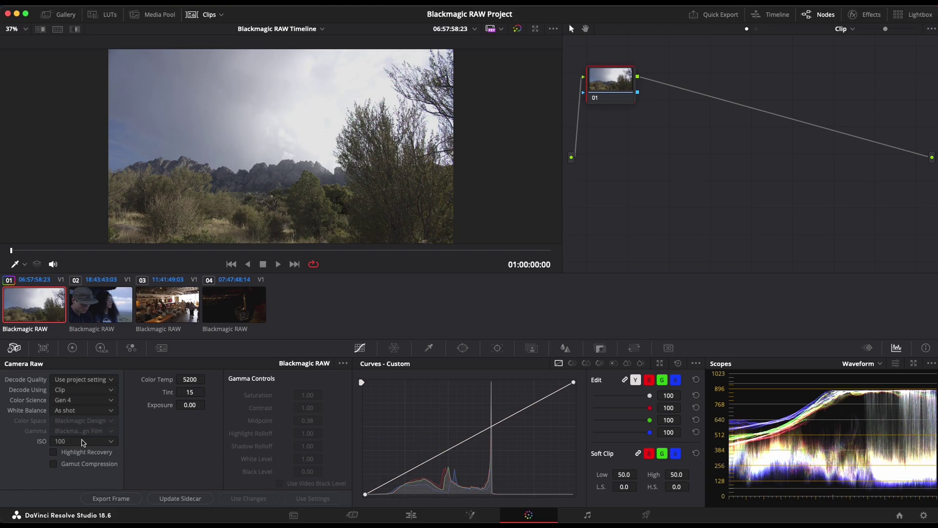
# Try ISO 200 on the first clip, then set its ISO back to 100.
pyautogui.click(83, 442)
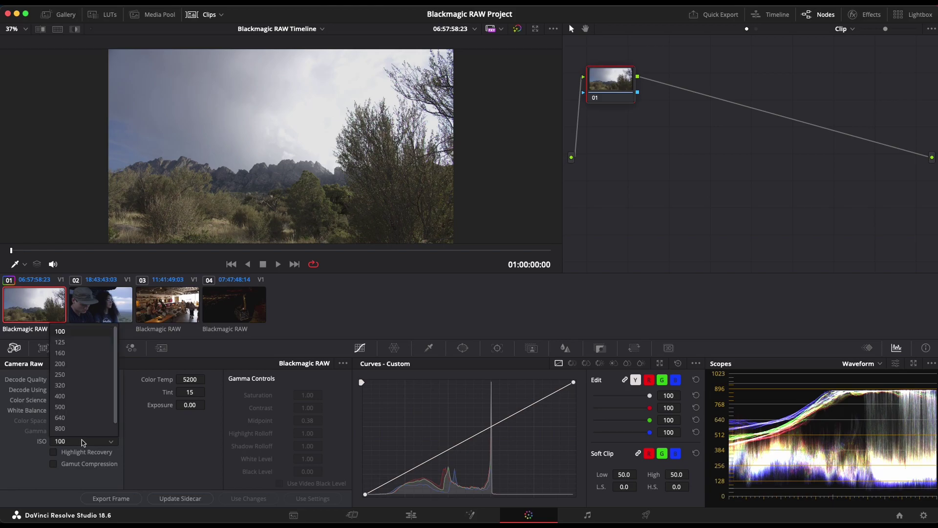
pyautogui.click(93, 365)
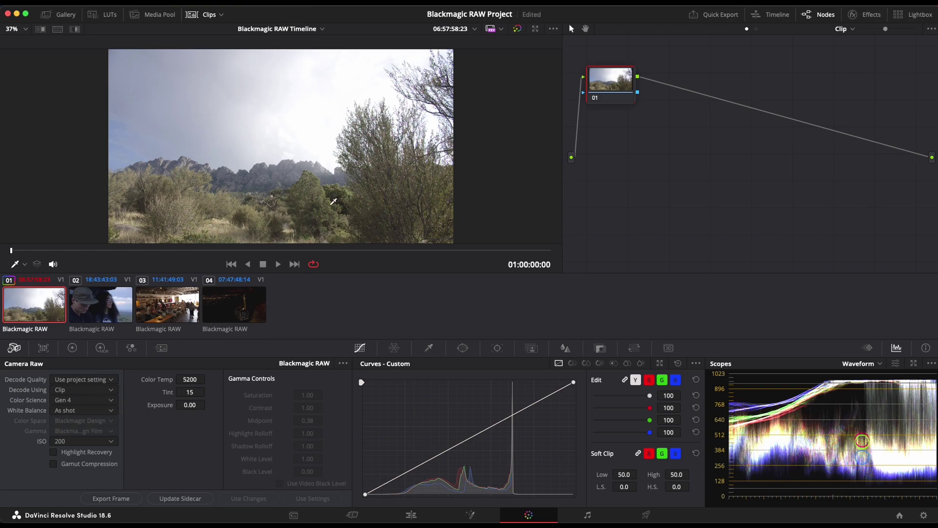
pyautogui.click(100, 441)
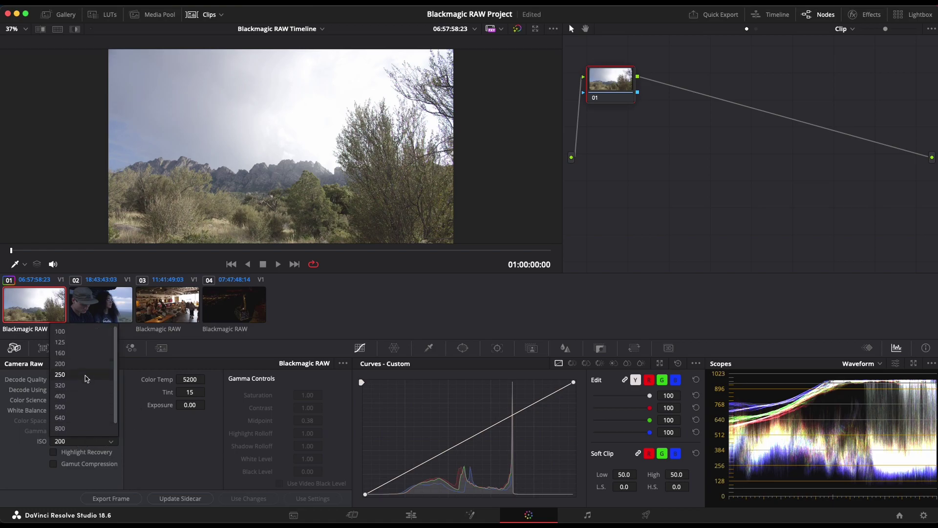
pyautogui.click(86, 332)
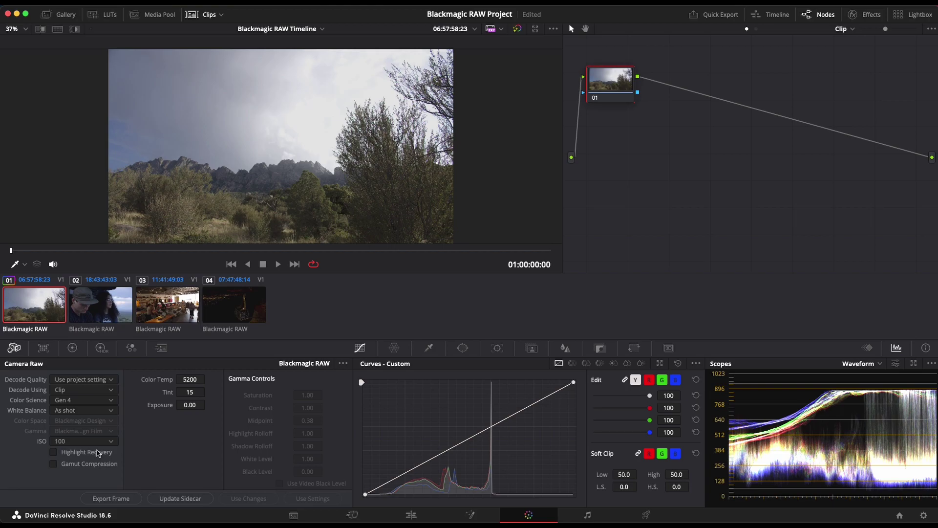
# Enable Highlight Recovery on the first clip, enlarging the viewer by hiding the clip thumbnails and comparing the image with the option off and on.
pyautogui.click(58, 454)
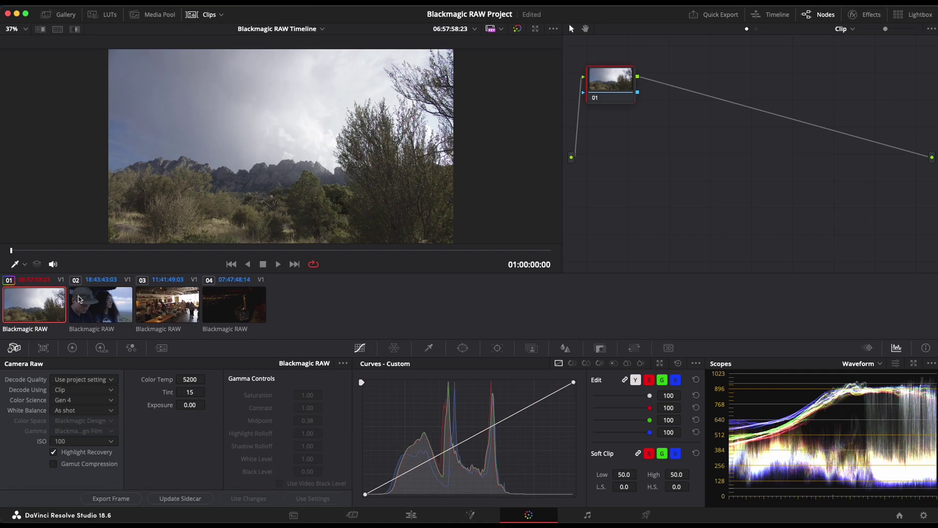
pyautogui.click(193, 20)
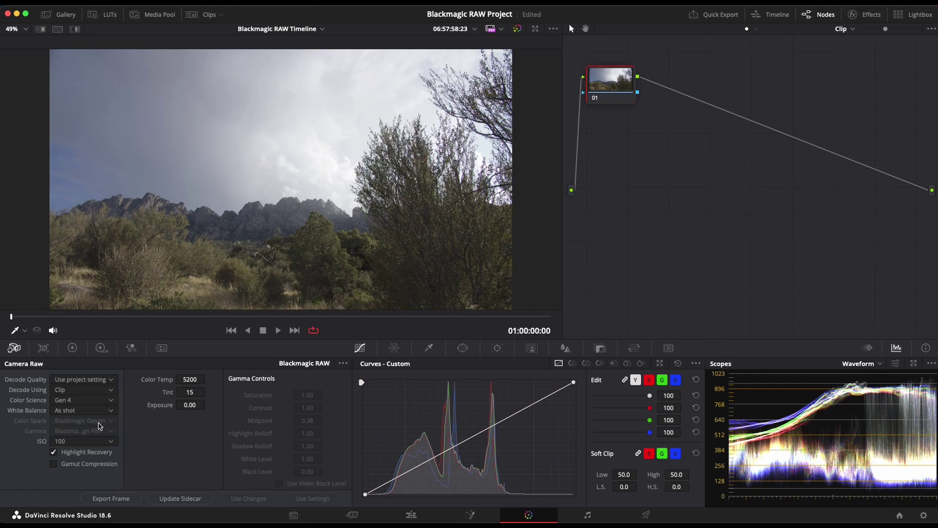
pyautogui.click(55, 451)
pyautogui.click(55, 452)
pyautogui.click(55, 452)
pyautogui.click(54, 452)
pyautogui.click(54, 453)
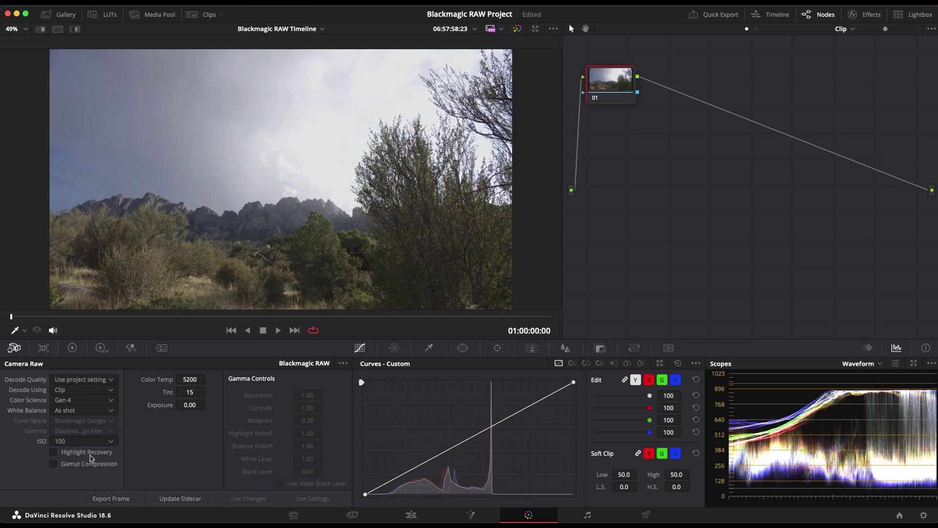
pyautogui.click(62, 454)
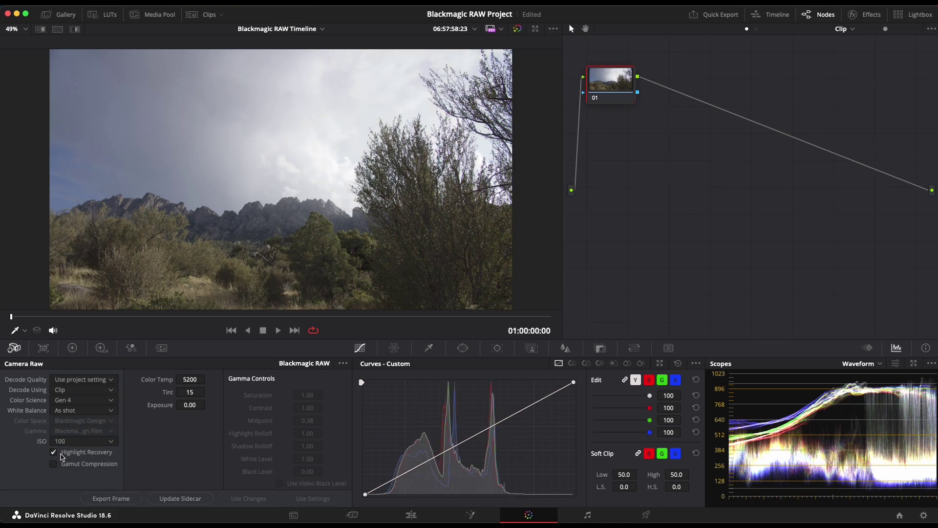
pyautogui.click(58, 454)
pyautogui.click(71, 452)
# Try color temperatures of 6000, 50000 and 5600 on the first clip, then restore the As shot white balance.
pyautogui.click(195, 380)
pyautogui.write('6000')
pyautogui.press('Return')
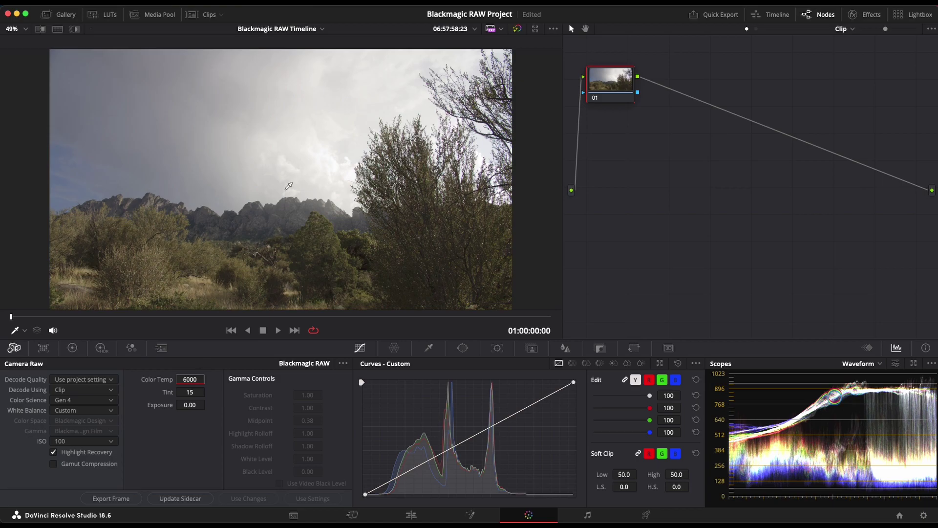
pyautogui.click(190, 380)
pyautogui.write('50000')
pyautogui.press('Return')
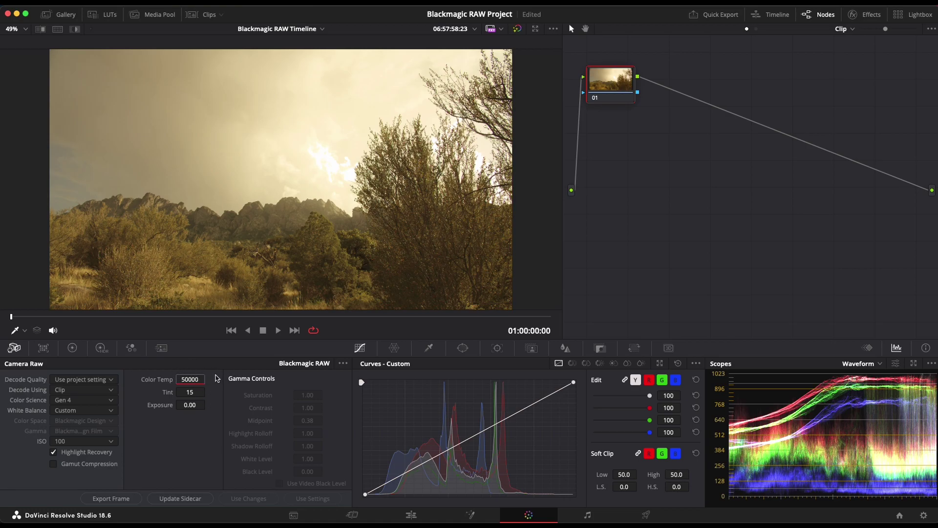
pyautogui.click(200, 379)
pyautogui.write('5600')
pyautogui.press('Return')
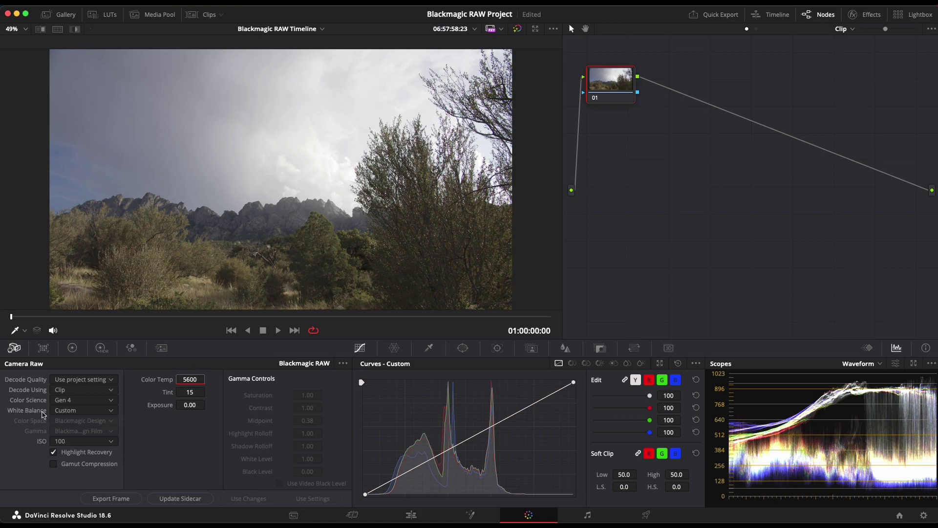
pyautogui.click(78, 412)
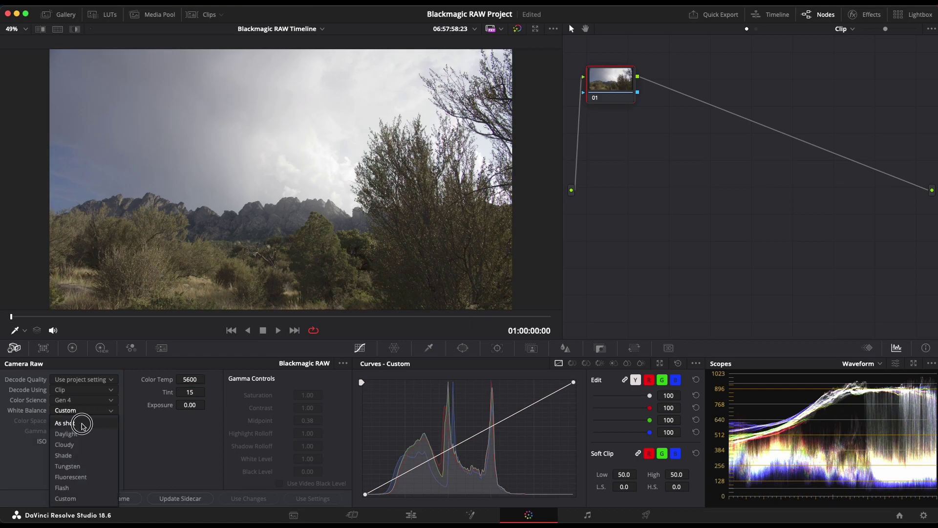
pyautogui.click(81, 424)
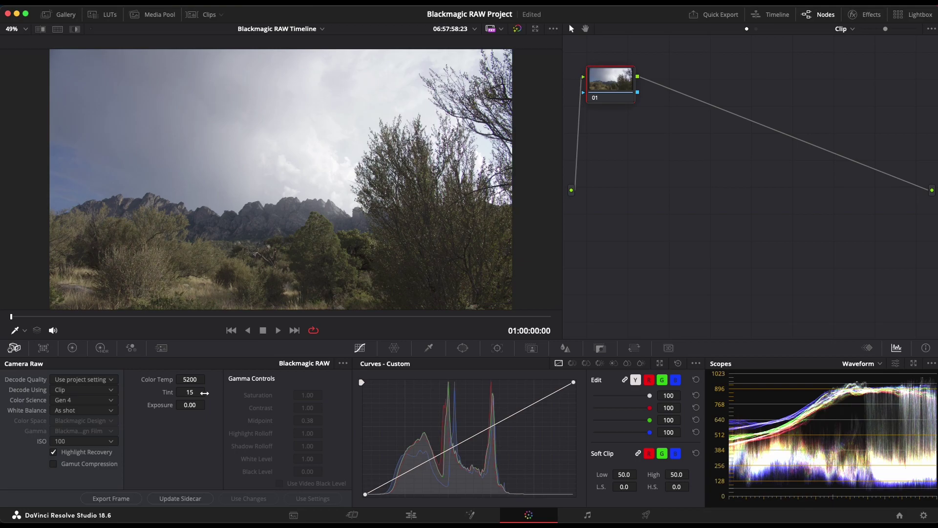
# Try a tint of 150 and a higher exposure on the first clip, restoring As shot white balance and resetting the exposure.
pyautogui.moveTo(203, 393); pyautogui.dragTo(546, 407)
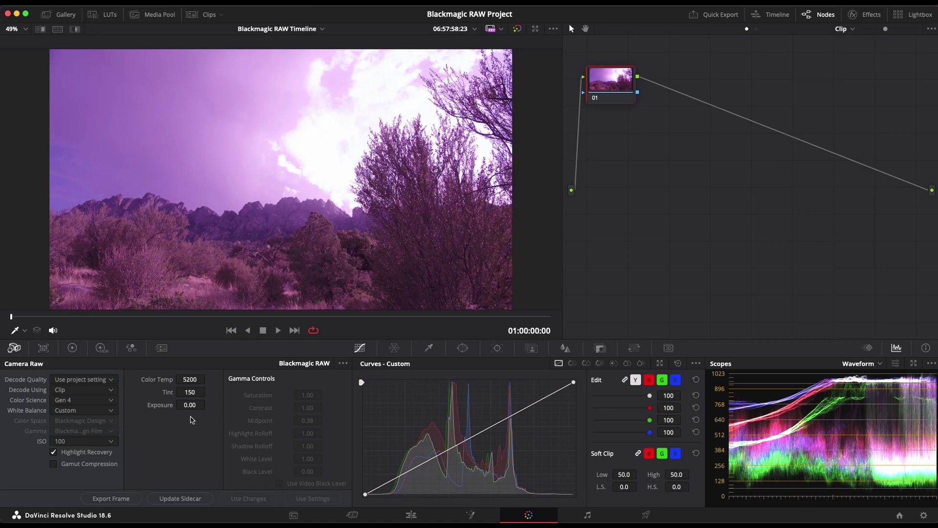
pyautogui.click(67, 412)
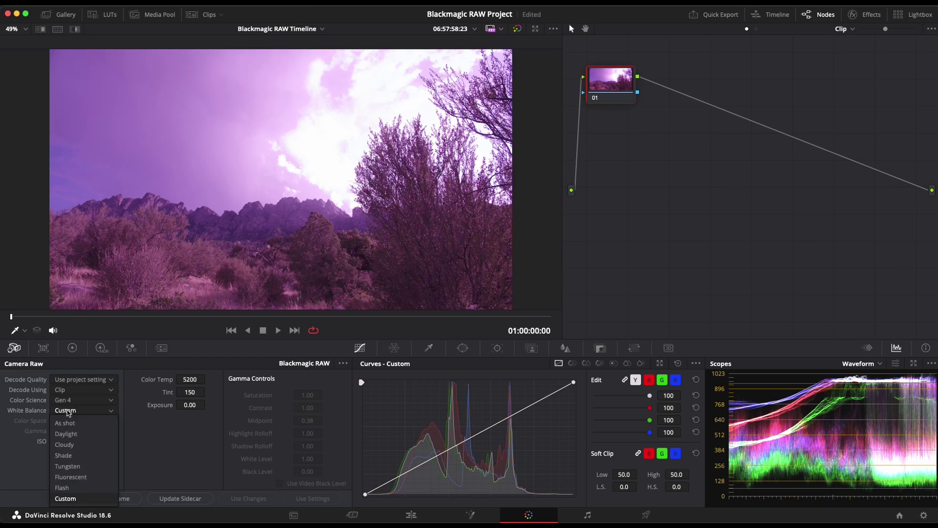
pyautogui.click(67, 423)
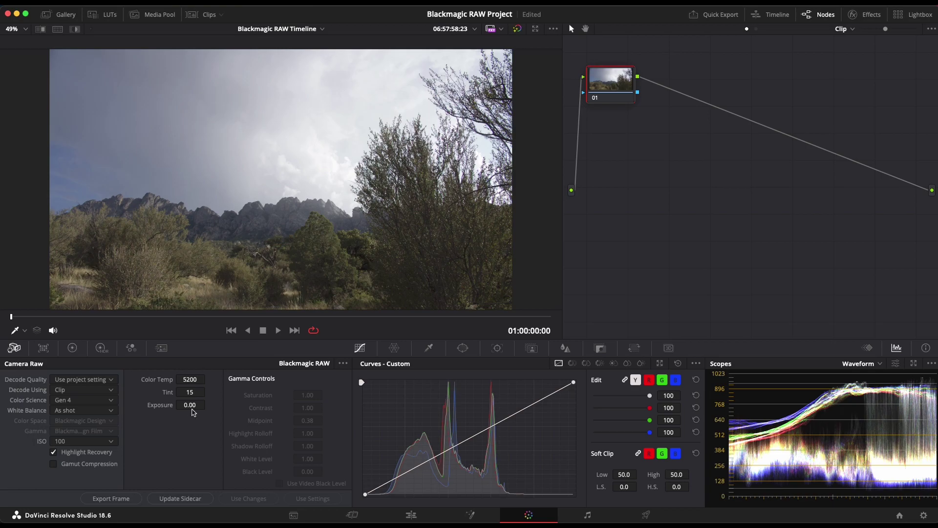
pyautogui.moveTo(193, 405)
pyautogui.mouseDown()
pyautogui.moveTo(64, 400)
pyautogui.moveTo(403, 394)
pyautogui.moveTo(184, 373)
pyautogui.moveTo(194, 407)
pyautogui.mouseUp()
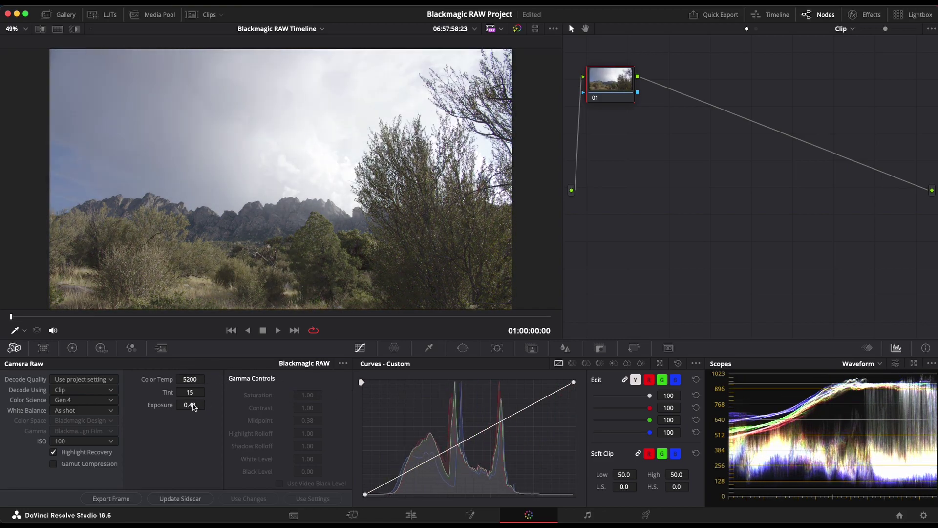
pyautogui.doubleClick(165, 405)
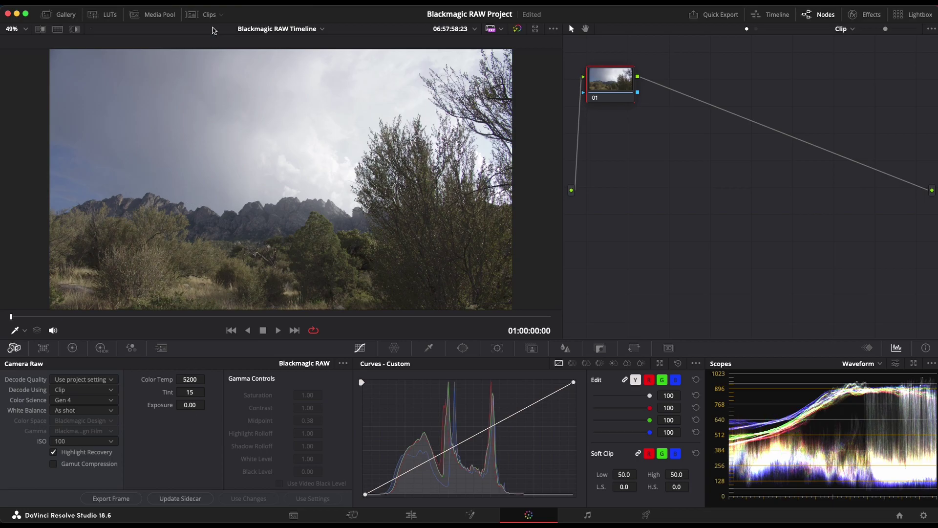
# Show the clip thumbnails again and compare the other clips' Camera Raw settings, finishing on the first clip.
pyautogui.click(192, 16)
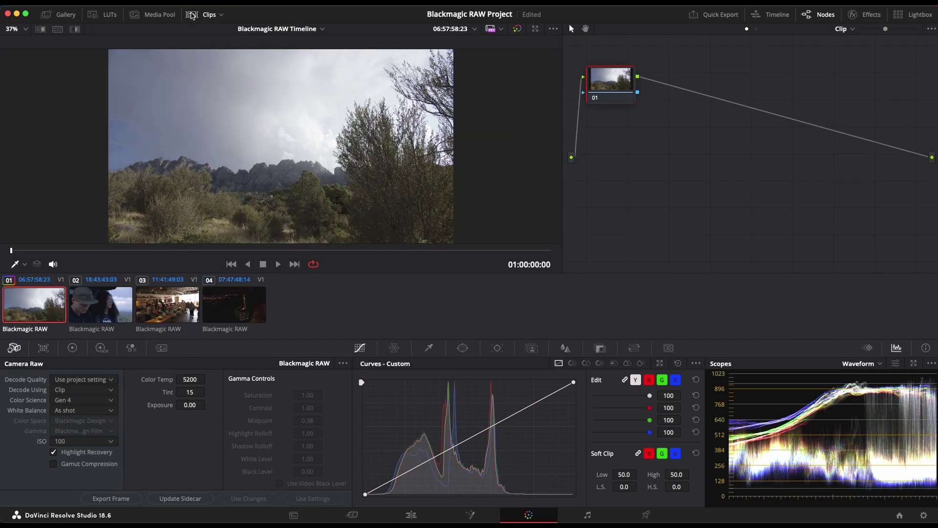
pyautogui.click(116, 314)
pyautogui.click(225, 309)
pyautogui.click(107, 309)
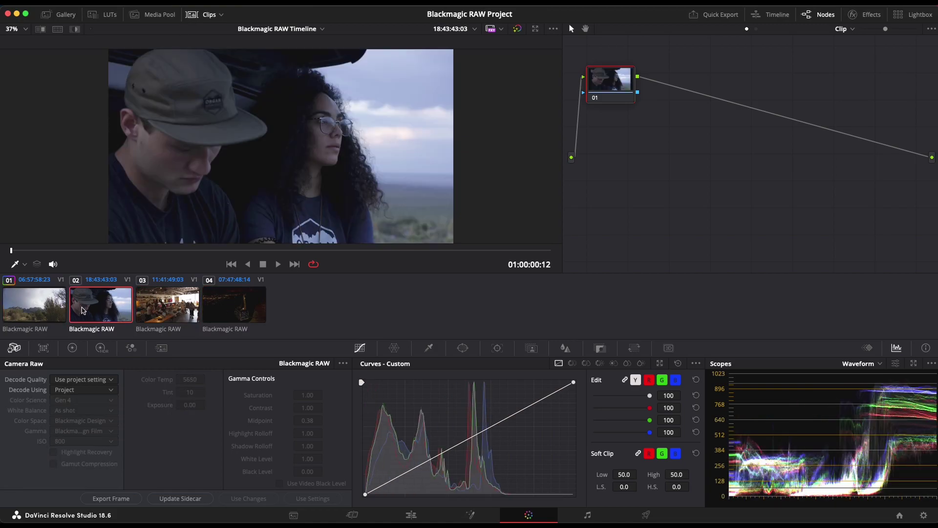
pyautogui.click(55, 313)
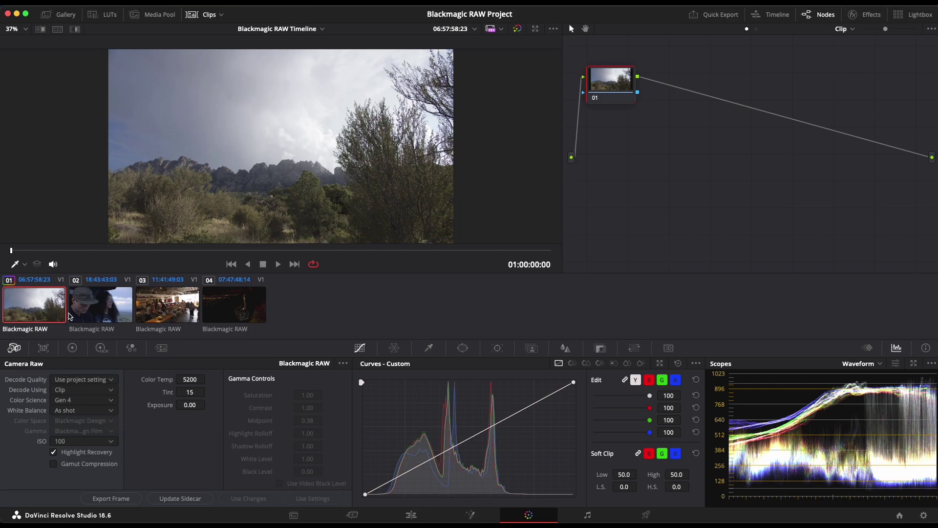
pyautogui.click(177, 498)
# Try to apply the first clip's Camera Raw changes to all four clips, and check the others before returning to the first.
pyautogui.keyDown('shift'); pyautogui.click(233, 305); pyautogui.keyUp('shift')
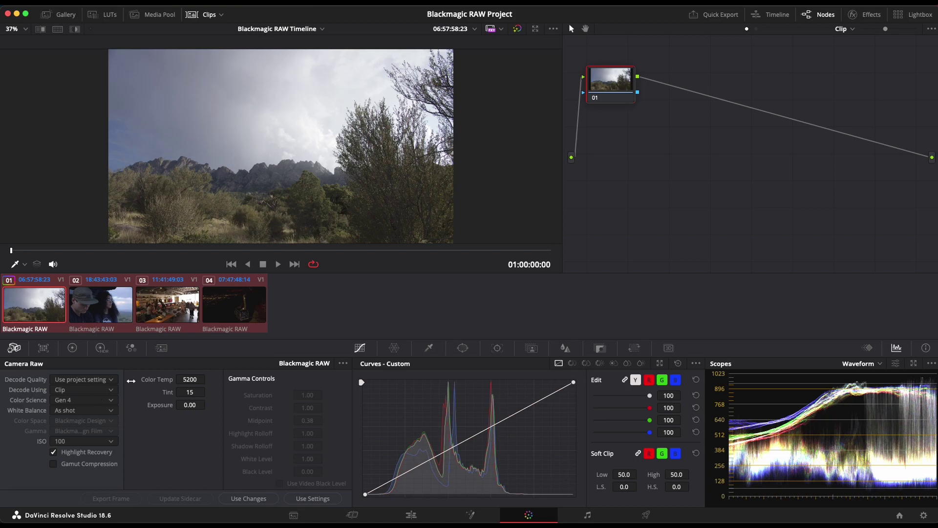
pyautogui.click(264, 498)
pyautogui.click(99, 300)
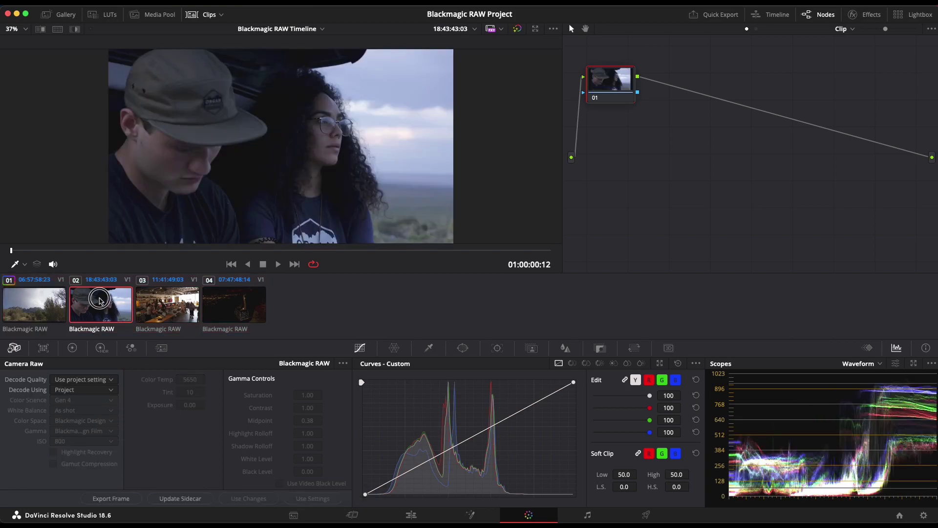
pyautogui.click(145, 307)
pyautogui.click(251, 313)
pyautogui.click(102, 307)
pyautogui.click(45, 311)
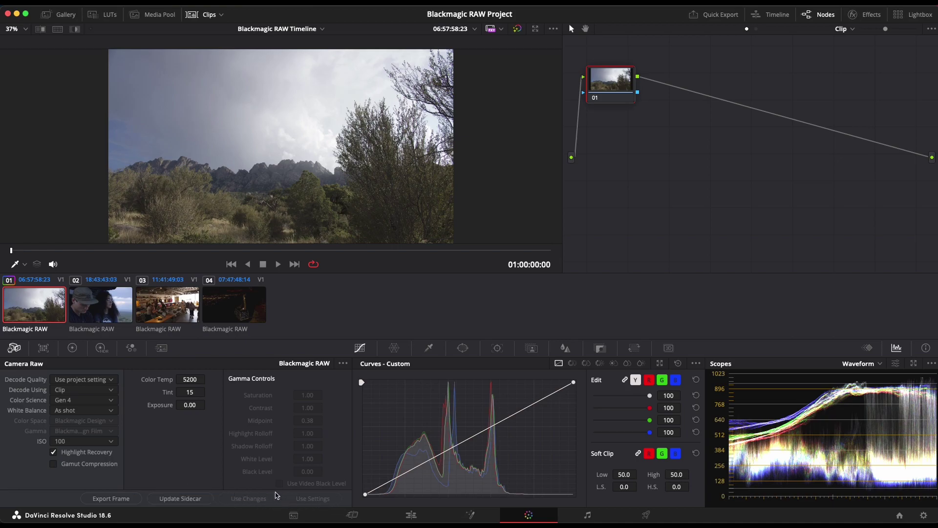
# Apply the first clip's Camera Raw changes to all four timeline clips and check the second clip's decoding options, keeping Clip.
pyautogui.keyDown('shift'); pyautogui.click(226, 311); pyautogui.keyUp('shift')
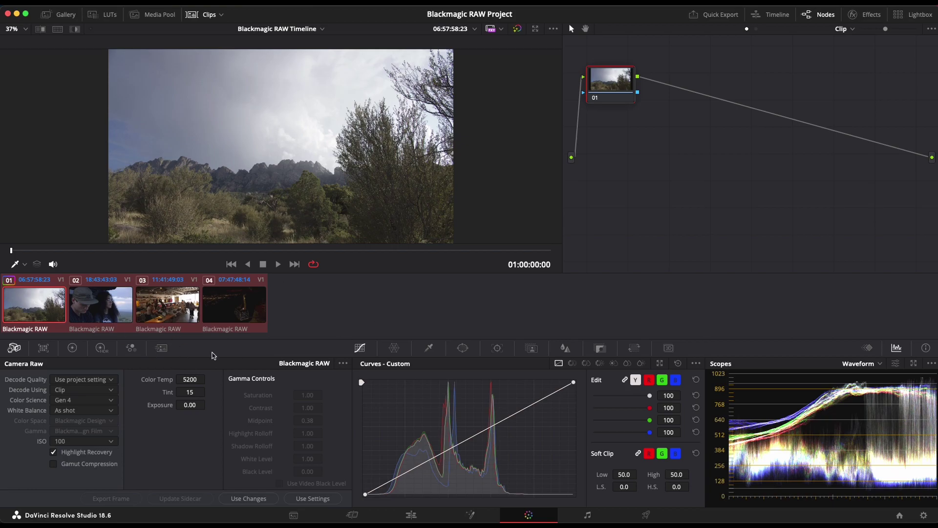
pyautogui.click(253, 503)
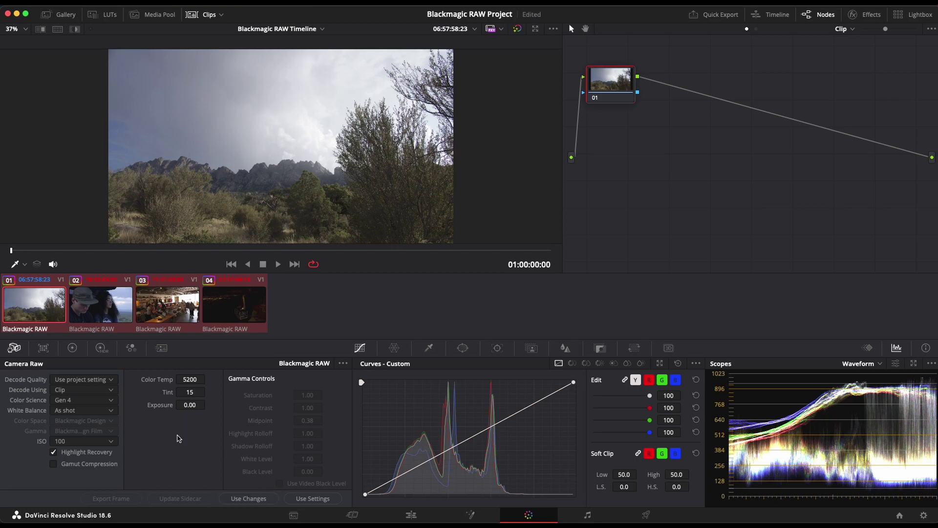
pyautogui.click(105, 318)
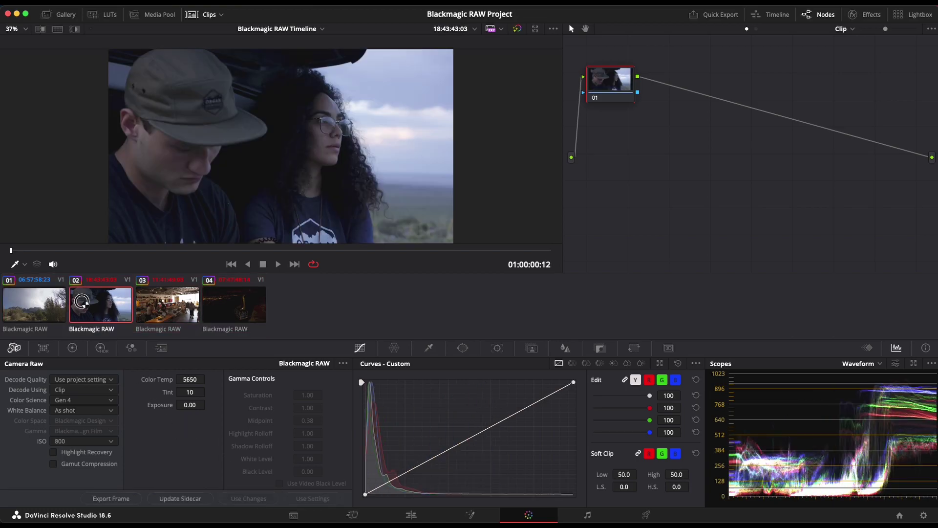
pyautogui.click(89, 391)
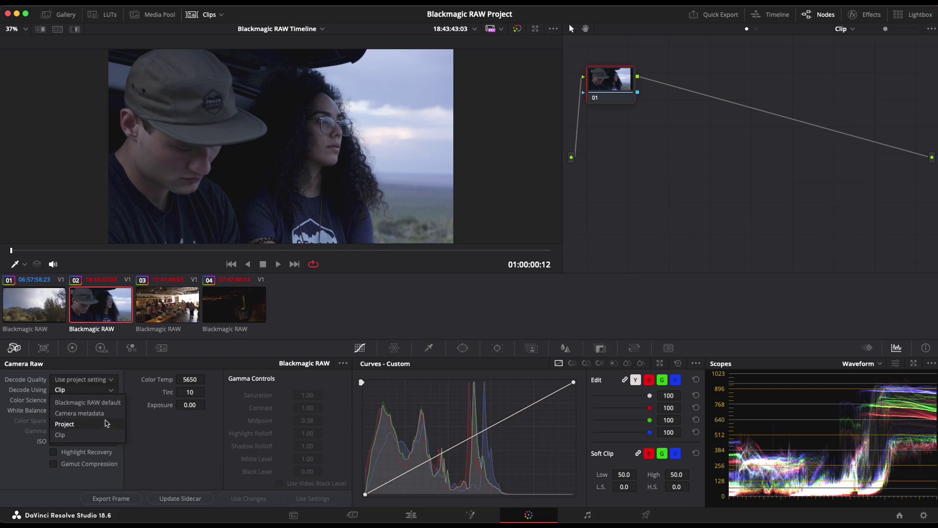
pyautogui.click(147, 446)
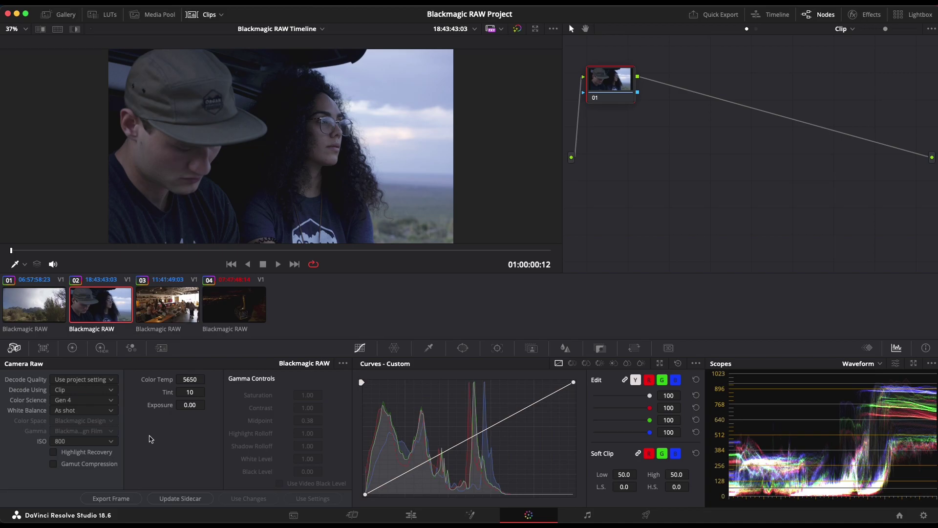
# Compare the image, waveform and Camera Raw settings across the timeline clips, finishing on the second clip.
pyautogui.press('Up')
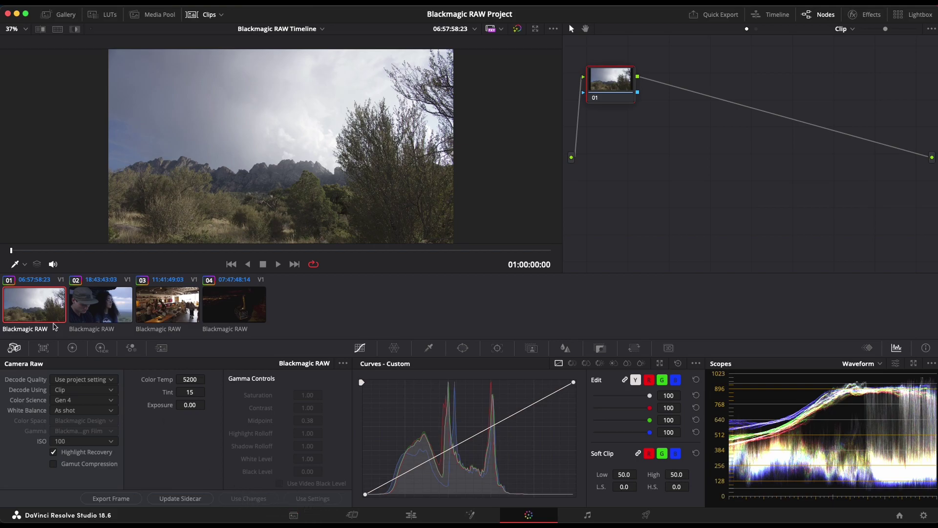
pyautogui.click(80, 303)
pyautogui.click(153, 302)
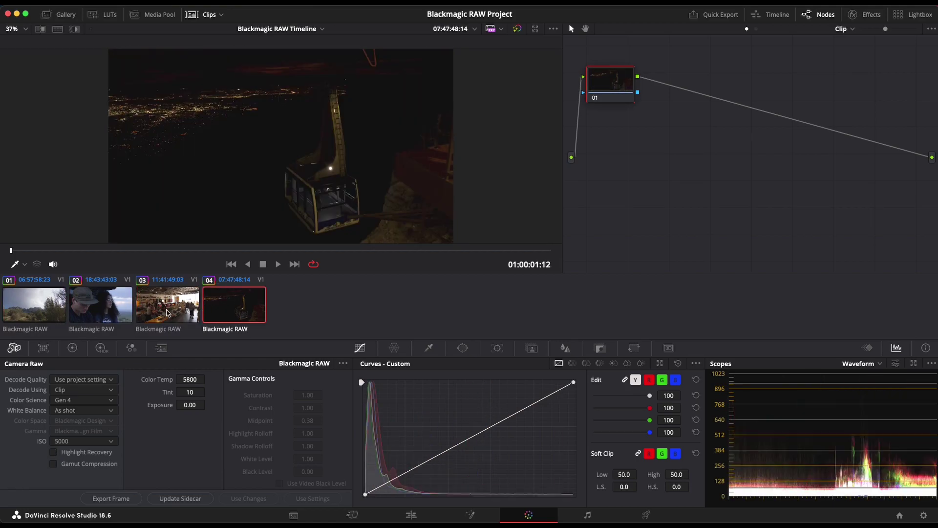
pyautogui.click(100, 313)
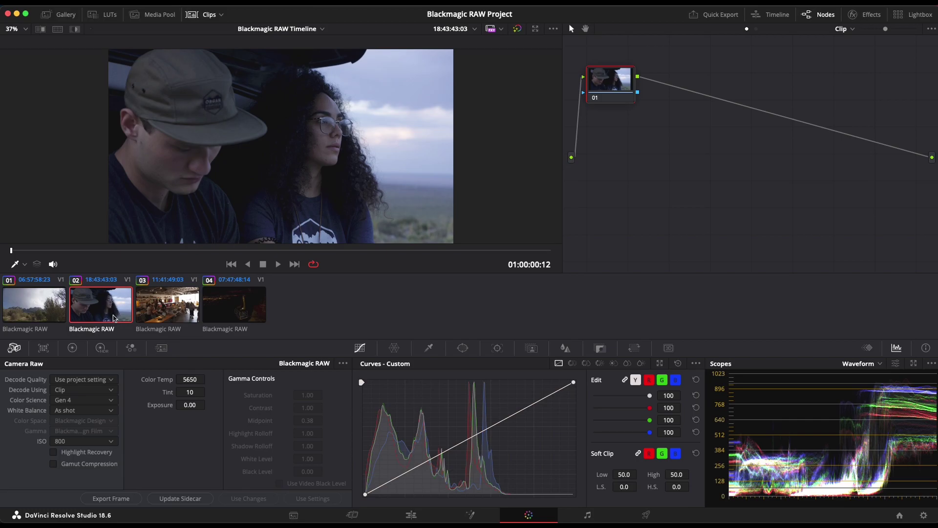
pyautogui.moveTo(90, 245); pyautogui.dragTo(11, 252)
# Set the third clip's Camera Raw ISO to 200 and lower its exposure to -0.80.
pyautogui.click(176, 310)
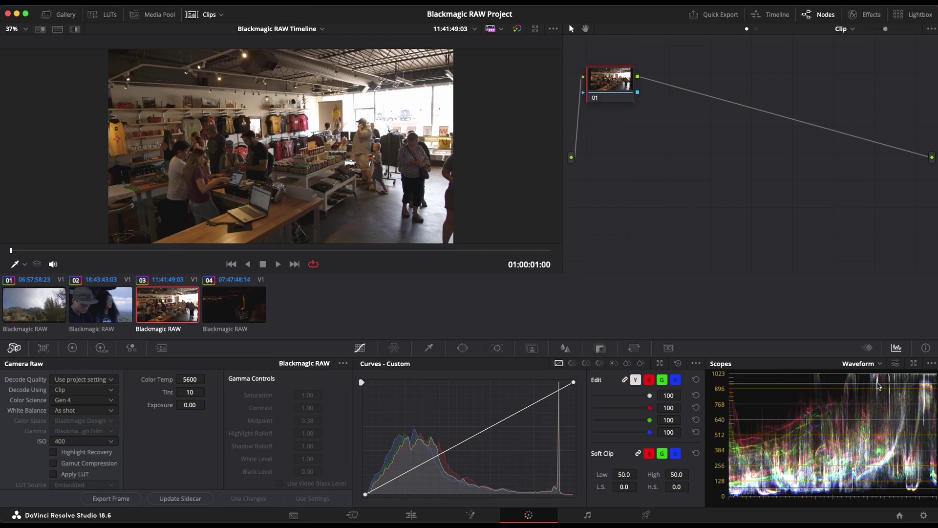
pyautogui.click(86, 441)
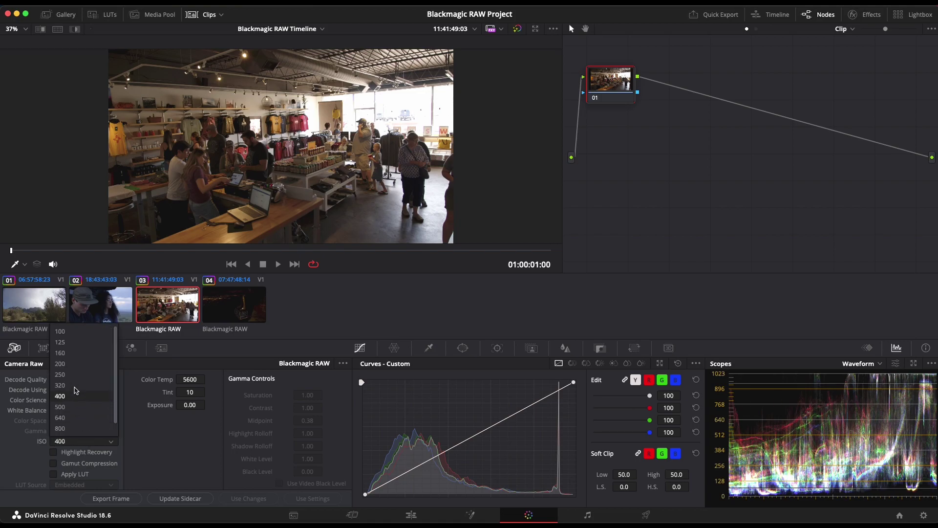
pyautogui.click(76, 365)
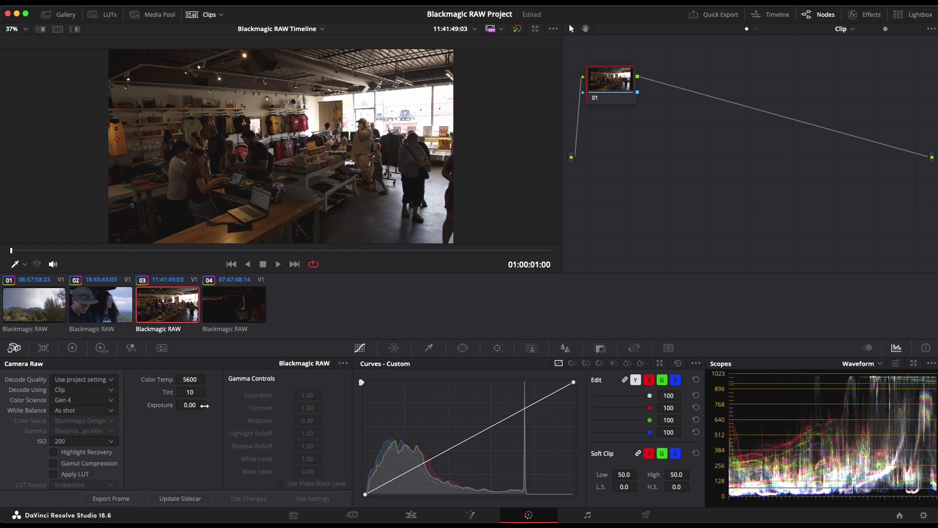
pyautogui.moveTo(204, 406); pyautogui.dragTo(161, 406)
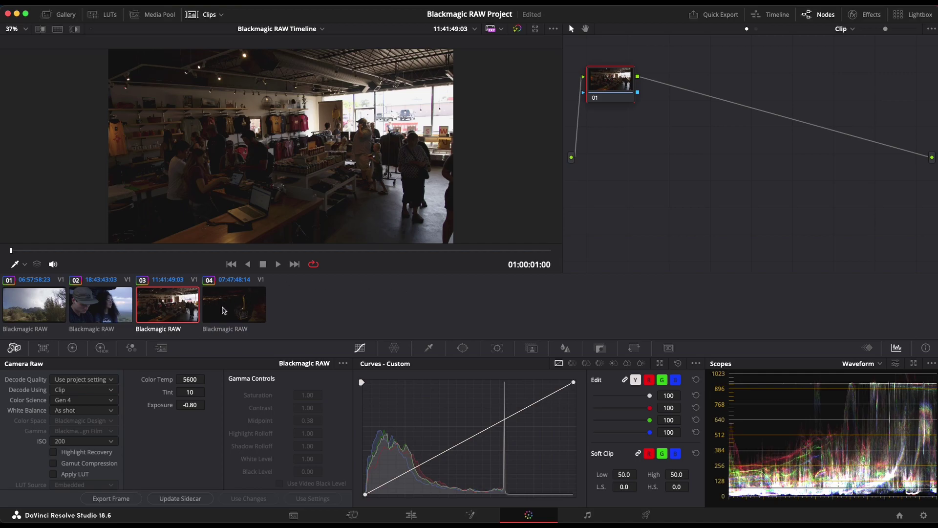
# Compare the third clip with and without Highlight Recovery in an enlarged viewer, leave it enabled, save the project and show the clip thumbnails again.
pyautogui.click(54, 452)
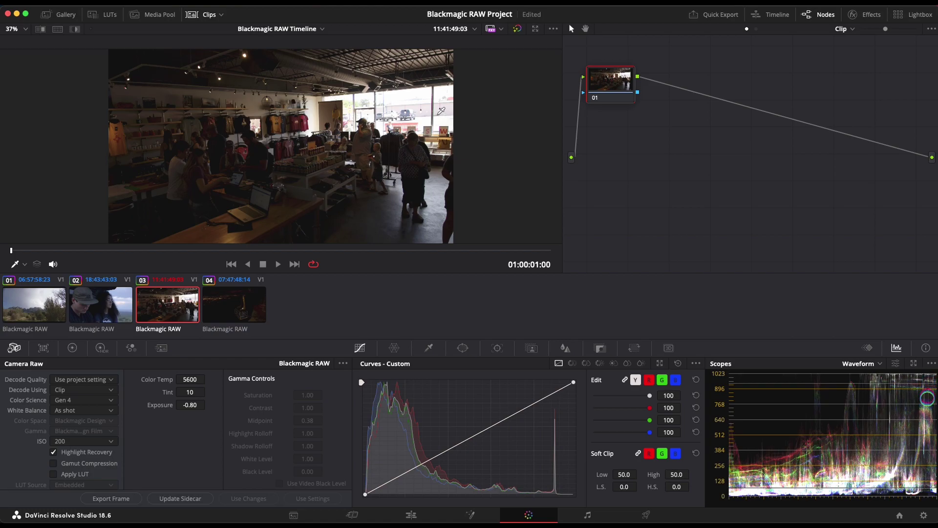
pyautogui.click(54, 452)
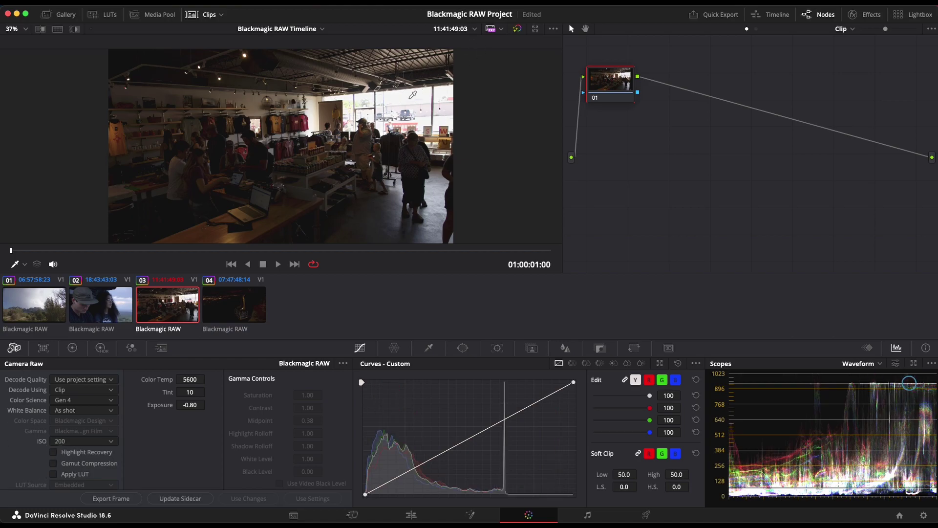
pyautogui.click(205, 15)
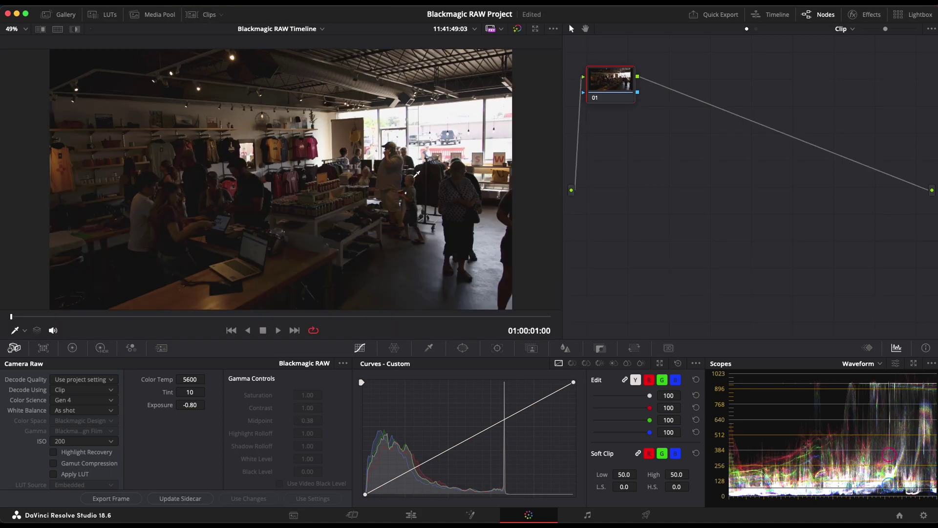
pyautogui.click(55, 453)
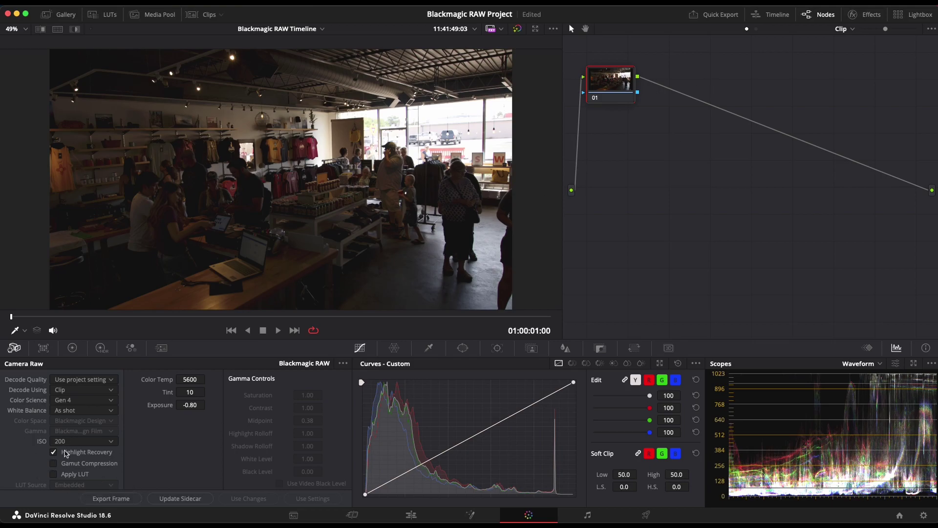
pyautogui.press('super+s')
pyautogui.click(204, 15)
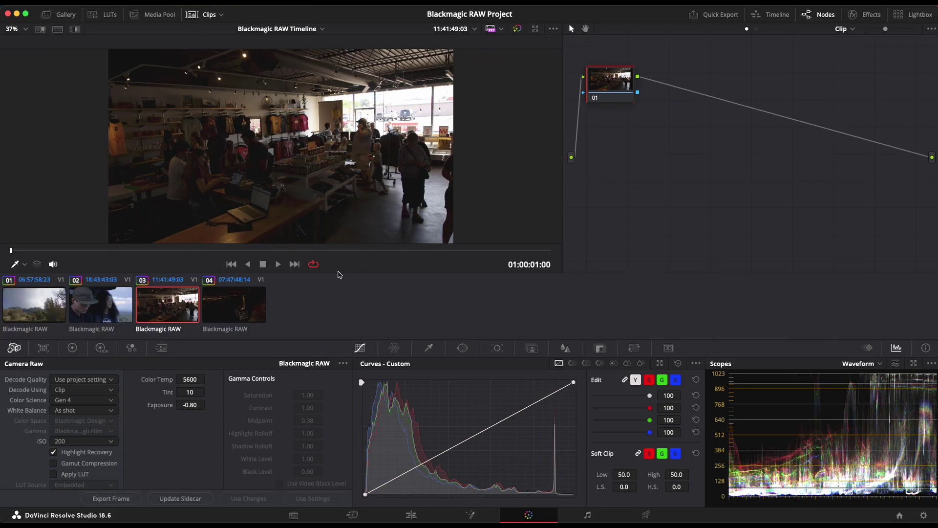
# Select the fourth clip and review the project's color management settings and color science options without changing them.
pyautogui.click(236, 300)
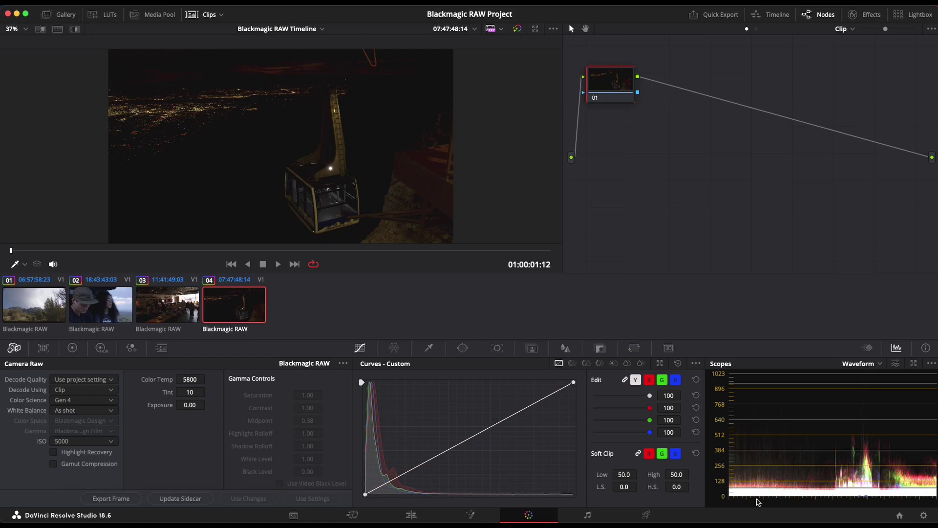
pyautogui.click(924, 515)
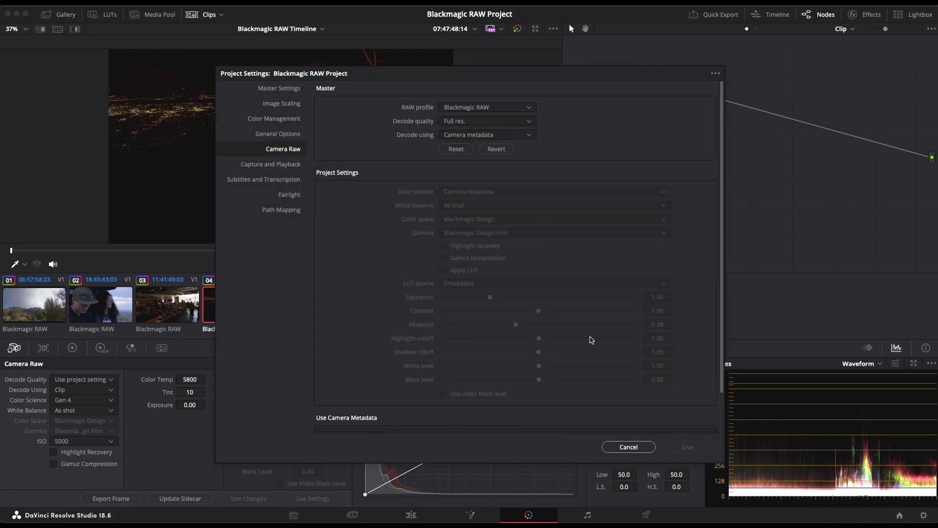
pyautogui.click(297, 120)
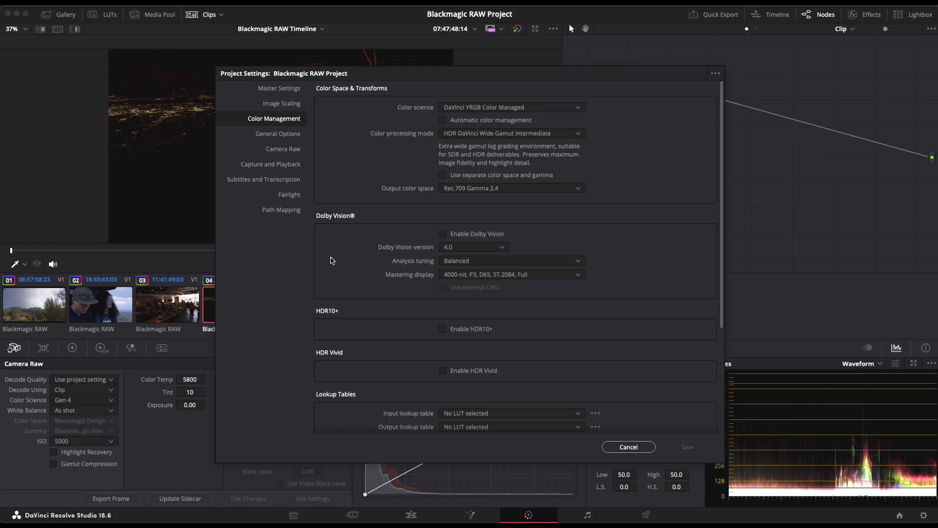
pyautogui.click(530, 106)
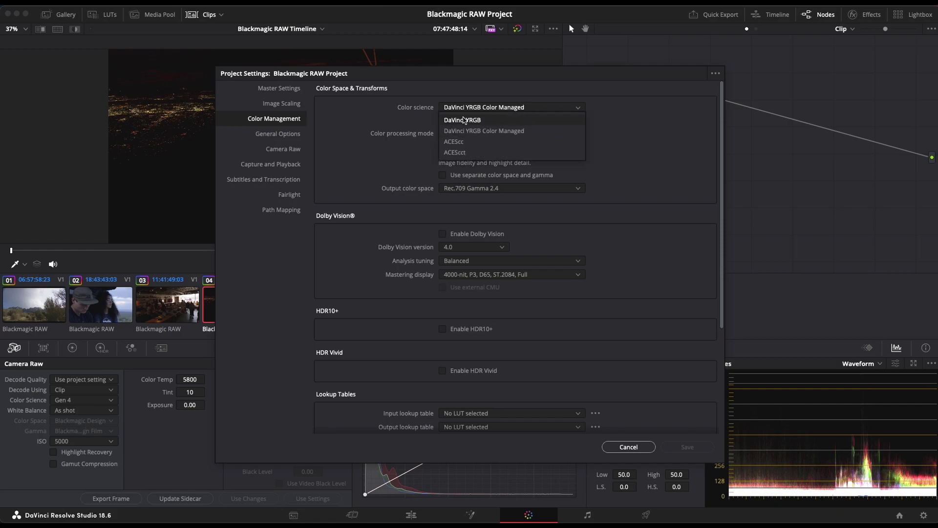
pyautogui.click(649, 446)
pyautogui.click(629, 447)
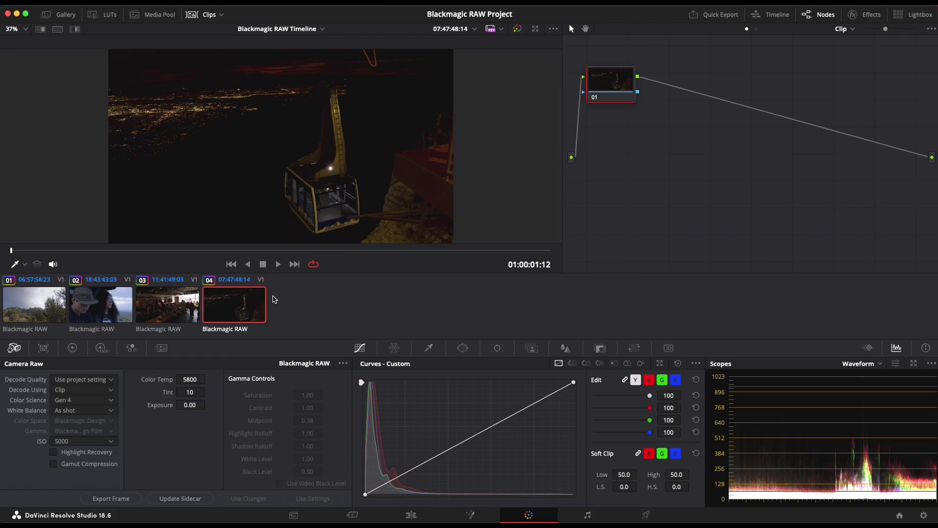
# Compare the High Dynamic Range color wheels with the Primaries color wheels on the fourth clip, finishing on the HDR wheels.
pyautogui.click(101, 350)
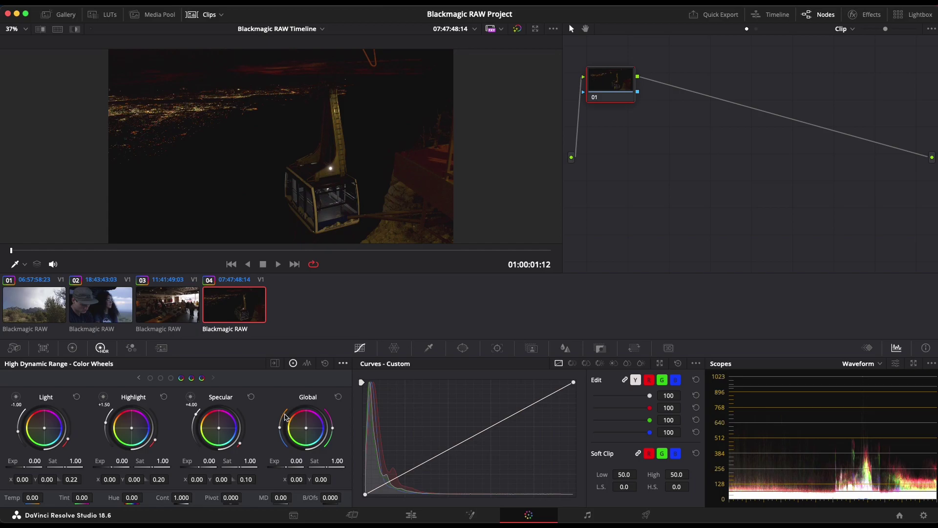
pyautogui.click(72, 347)
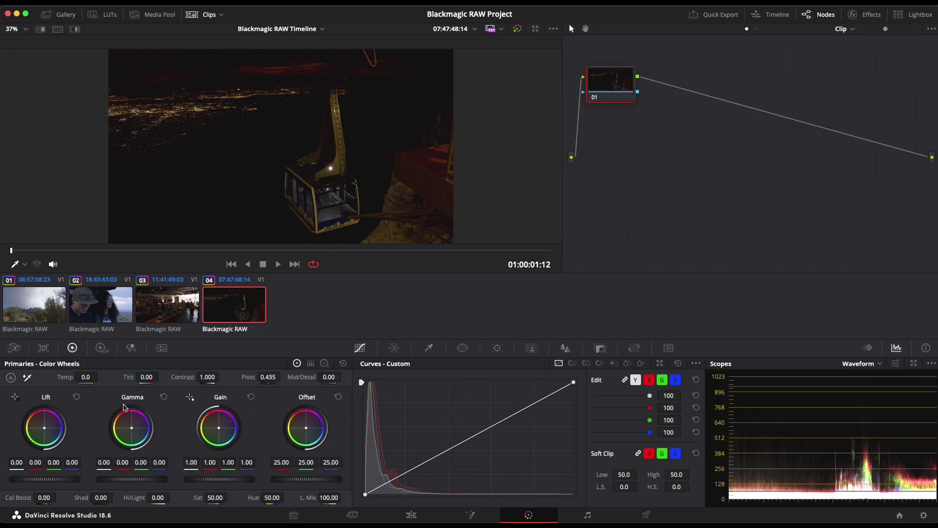
pyautogui.click(100, 348)
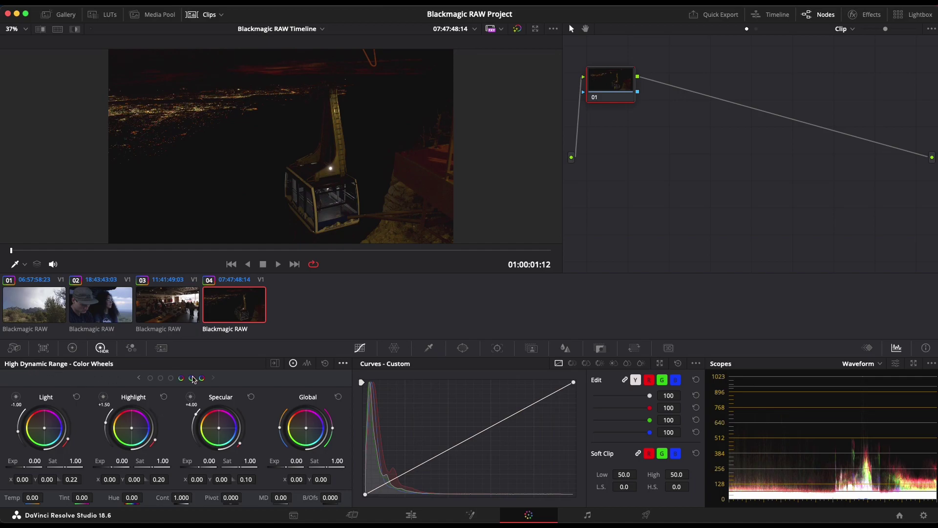
# Page back and forth through the HDR zone wheels from Black to Specular, finishing on Black, Dark and Shadow.
pyautogui.click(153, 381)
pyautogui.click(182, 379)
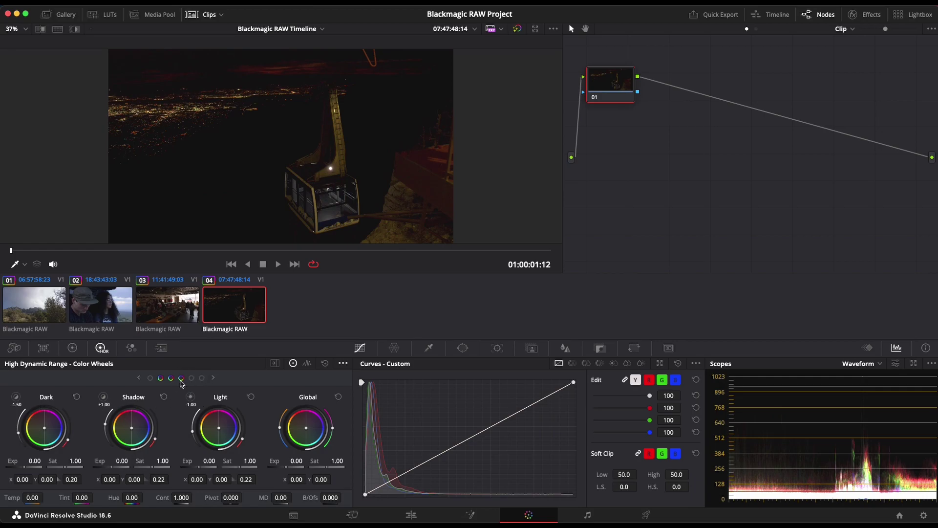
pyautogui.click(139, 379)
pyautogui.click(213, 378)
pyautogui.click(192, 378)
pyautogui.click(201, 380)
pyautogui.click(139, 378)
pyautogui.click(138, 379)
pyautogui.click(138, 379)
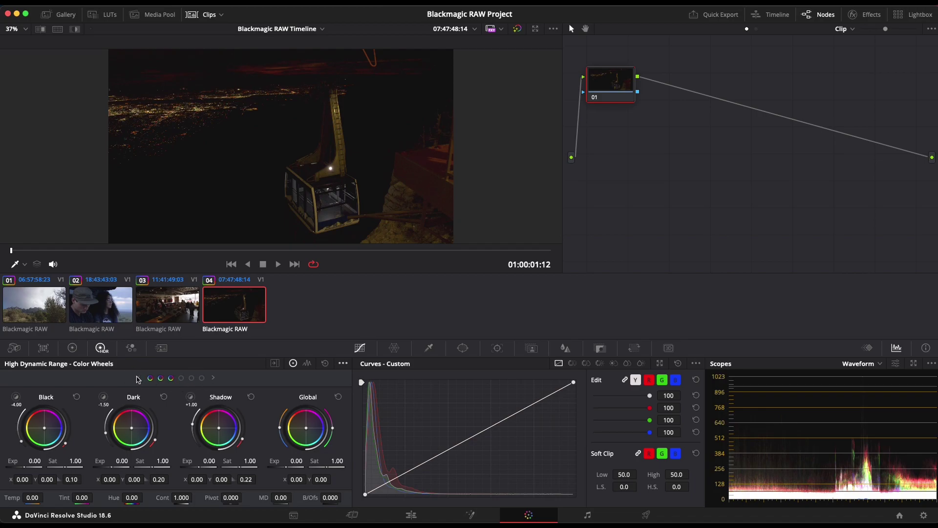
pyautogui.click(215, 378)
pyautogui.click(215, 378)
pyautogui.click(215, 378)
pyautogui.click(139, 379)
pyautogui.click(139, 379)
pyautogui.click(139, 379)
pyautogui.click(213, 378)
pyautogui.click(213, 378)
pyautogui.click(213, 378)
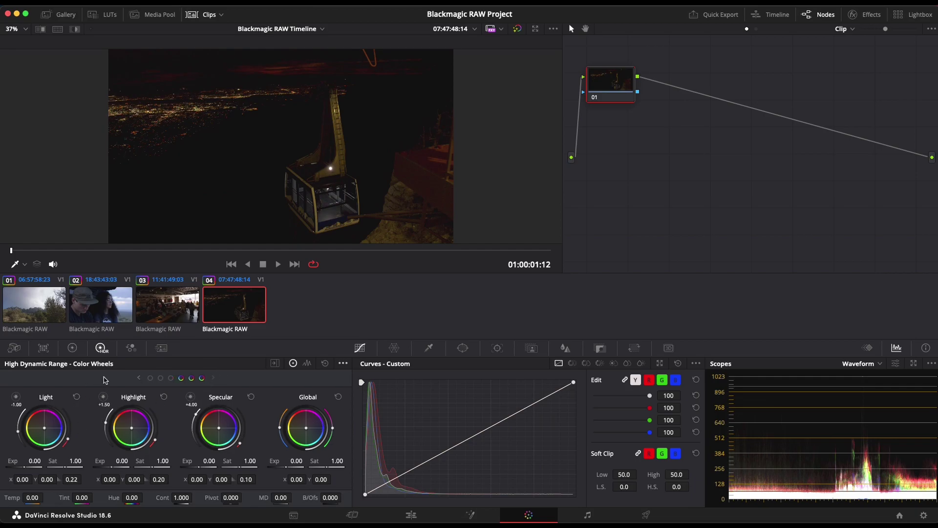
pyautogui.click(138, 379)
pyautogui.click(139, 378)
pyautogui.click(138, 378)
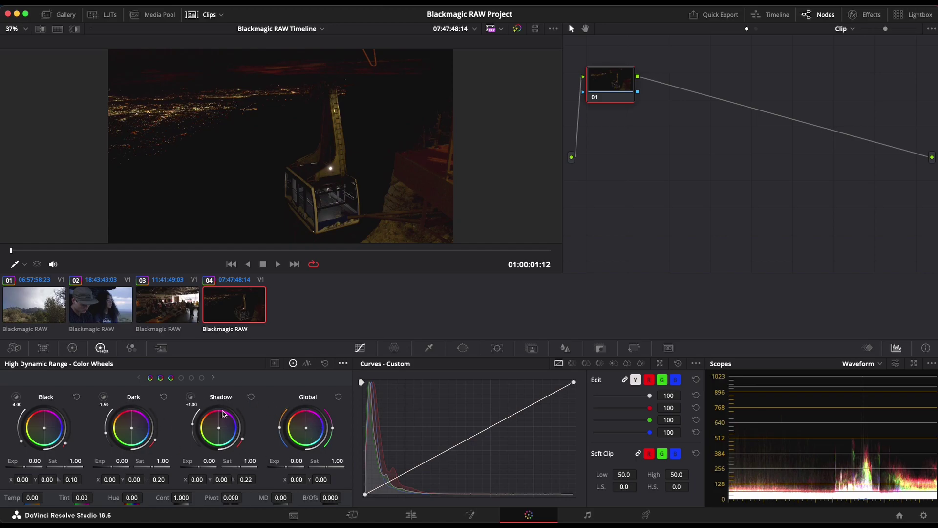
# Try Bank Global with Color Wheels while browsing the HDR zones, and turn the option off again.
pyautogui.click(344, 364)
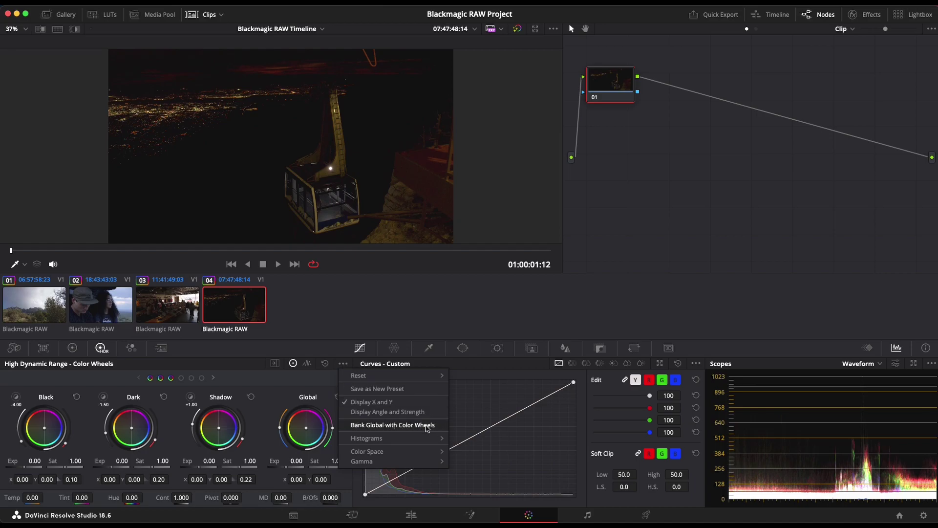
pyautogui.click(376, 425)
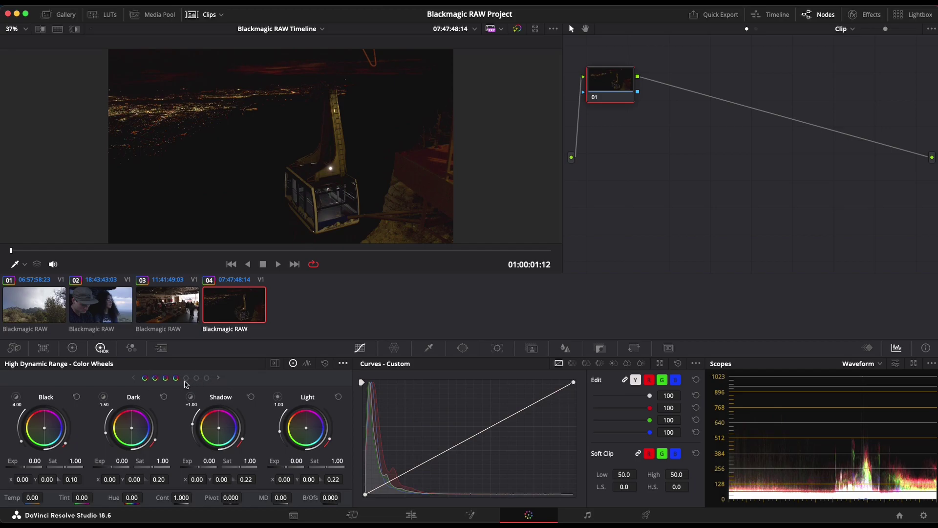
pyautogui.click(219, 378)
pyautogui.click(219, 378)
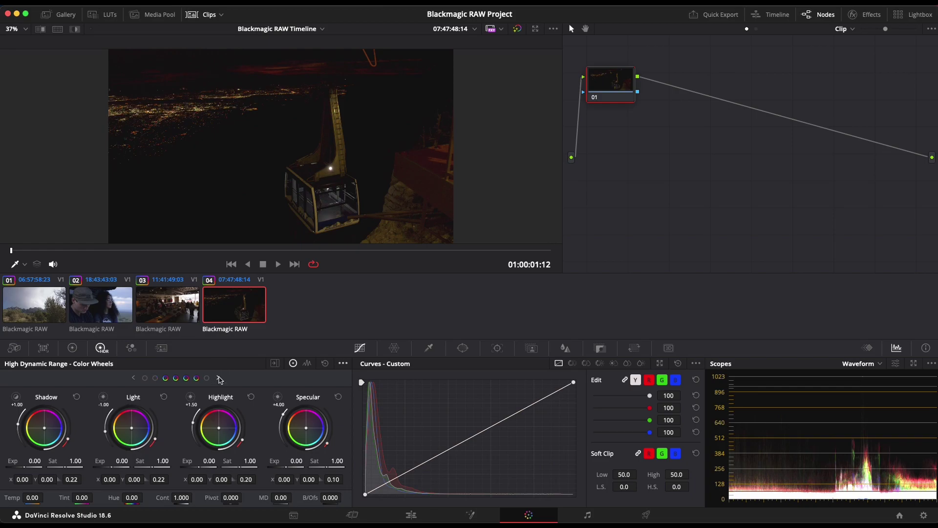
pyautogui.click(219, 378)
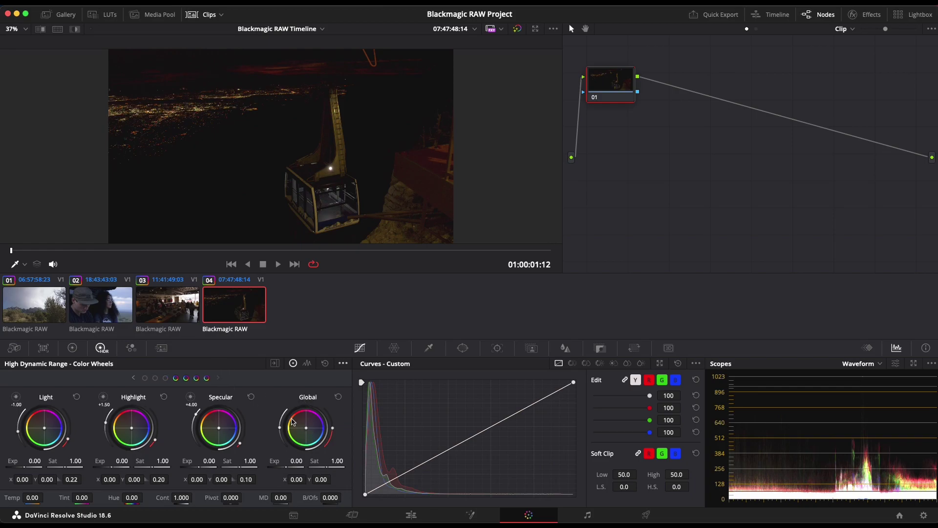
pyautogui.click(132, 378)
pyautogui.click(132, 378)
pyautogui.click(132, 378)
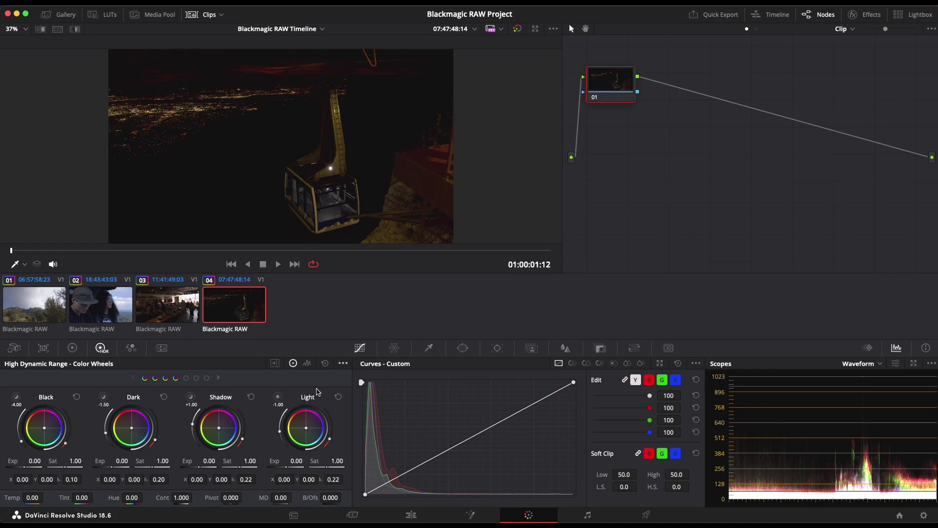
pyautogui.click(344, 364)
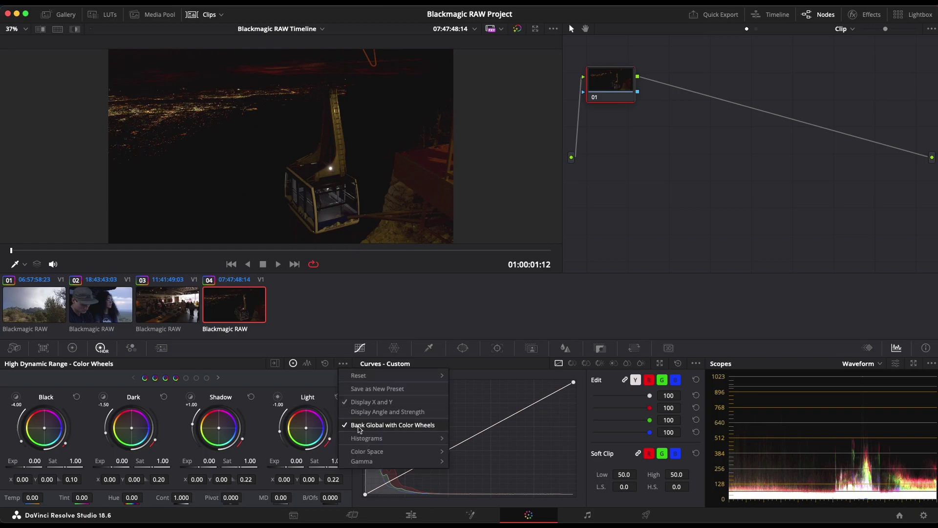
pyautogui.click(387, 426)
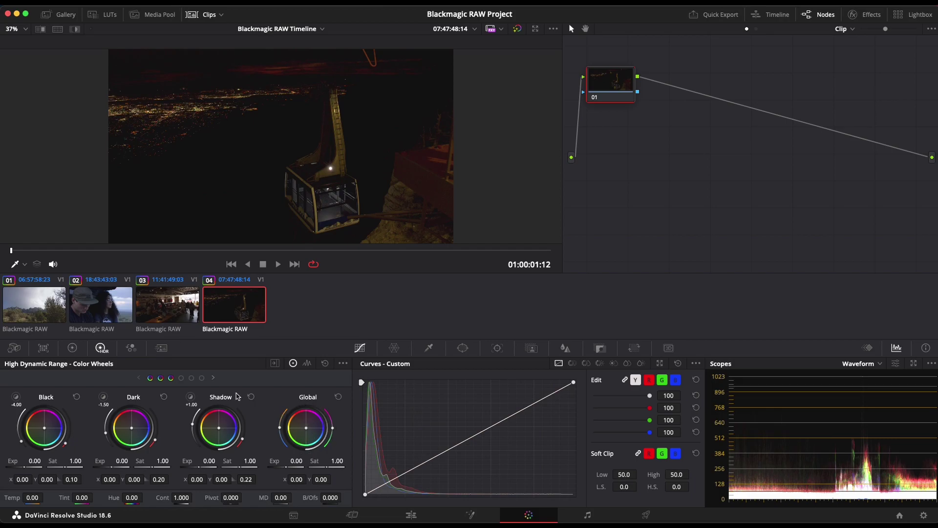
# Examine the HDR zones alongside the fixed Global wheel in both directions, returning to the darkest three.
pyautogui.click(213, 378)
pyautogui.click(214, 378)
pyautogui.click(213, 377)
pyautogui.click(139, 378)
pyautogui.click(139, 378)
pyautogui.click(140, 378)
pyautogui.click(213, 378)
pyautogui.click(213, 378)
pyautogui.click(213, 378)
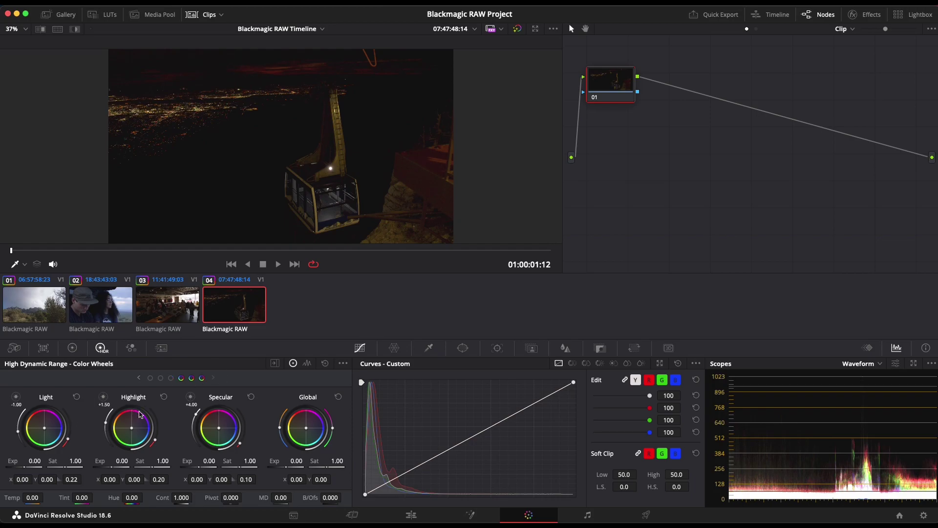
pyautogui.click(139, 379)
pyautogui.click(139, 378)
pyautogui.click(139, 379)
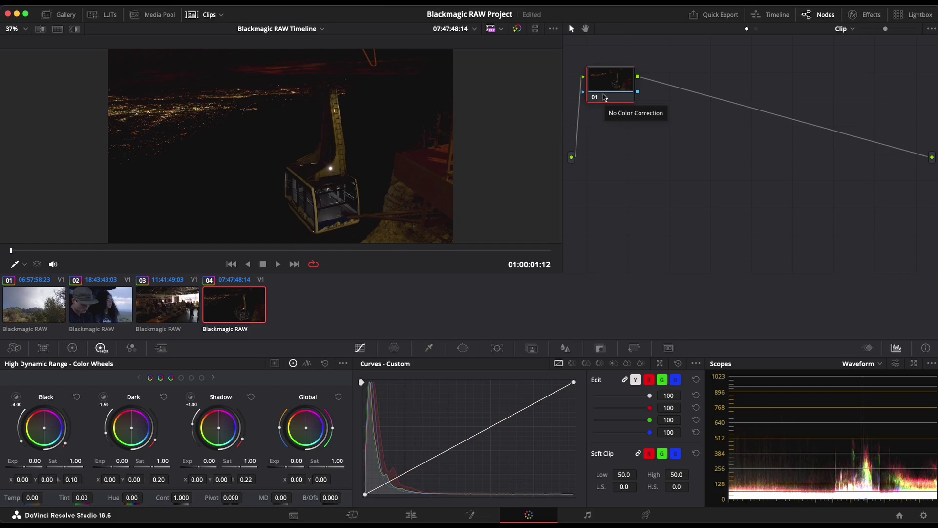
# Label the fourth clip's node 01 "HDR Balance" and show the Primaries color wheels.
pyautogui.write('H')
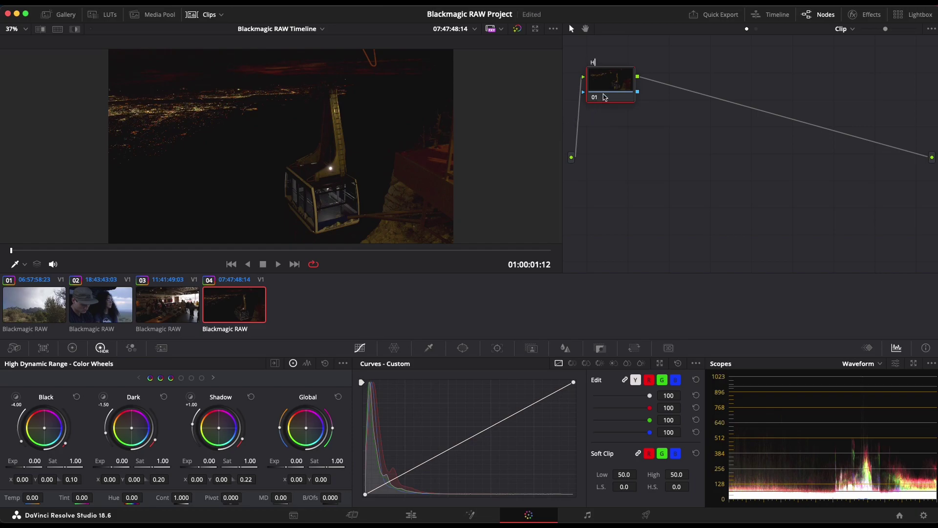
pyautogui.write('DR Balance')
pyautogui.press('Return')
pyautogui.click(73, 348)
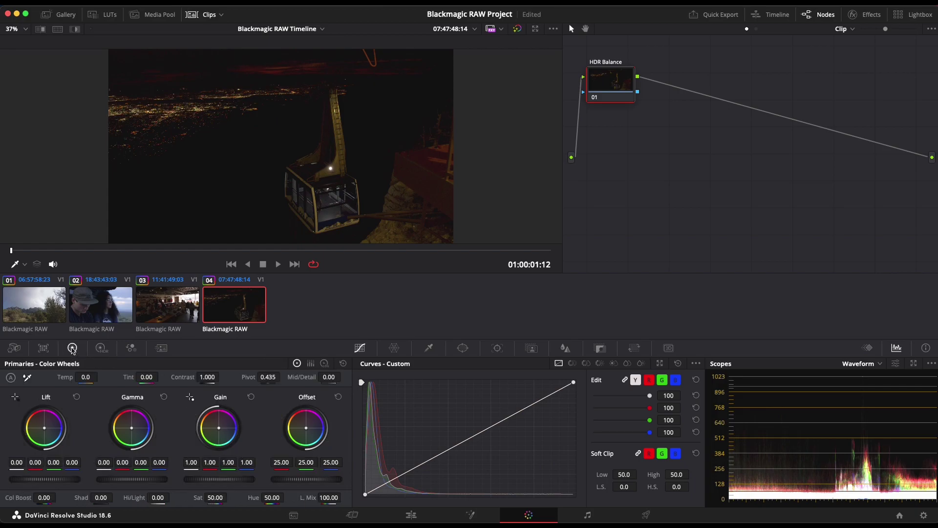
# Compare the HDR and Primaries color wheels, and page through the HDR zones up to Specular and back to Black, Dark and Shadow.
pyautogui.click(97, 350)
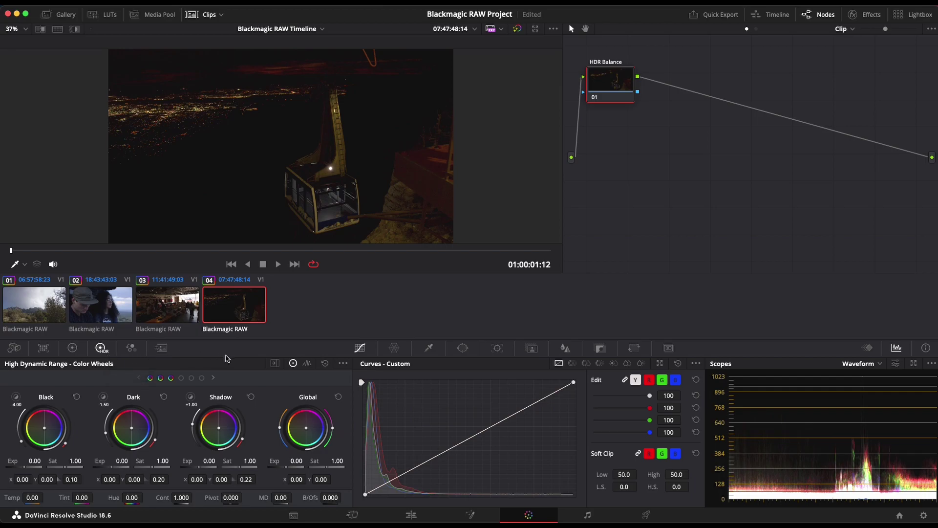
pyautogui.click(73, 347)
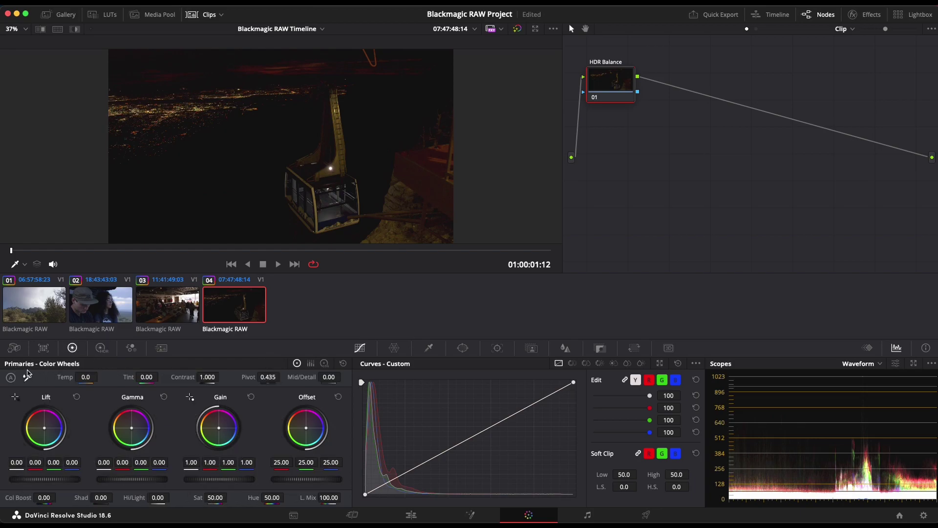
pyautogui.click(101, 348)
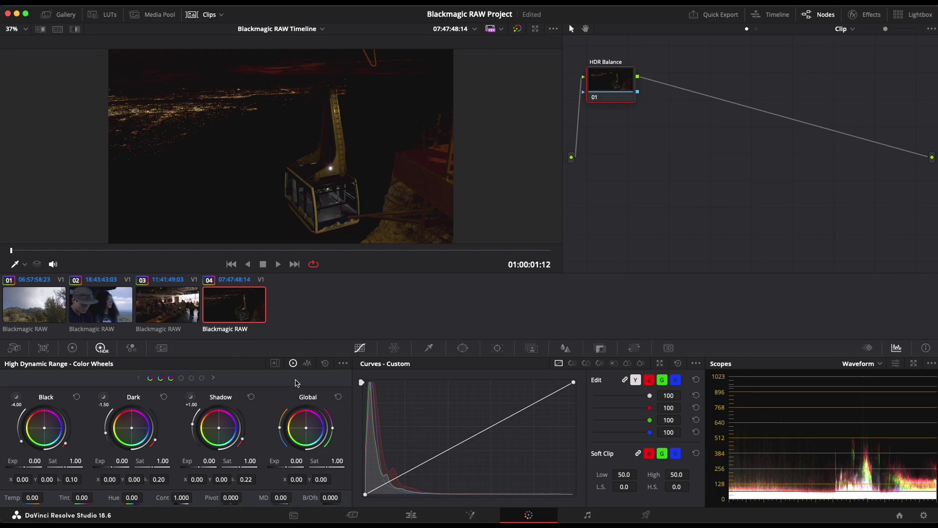
pyautogui.click(184, 378)
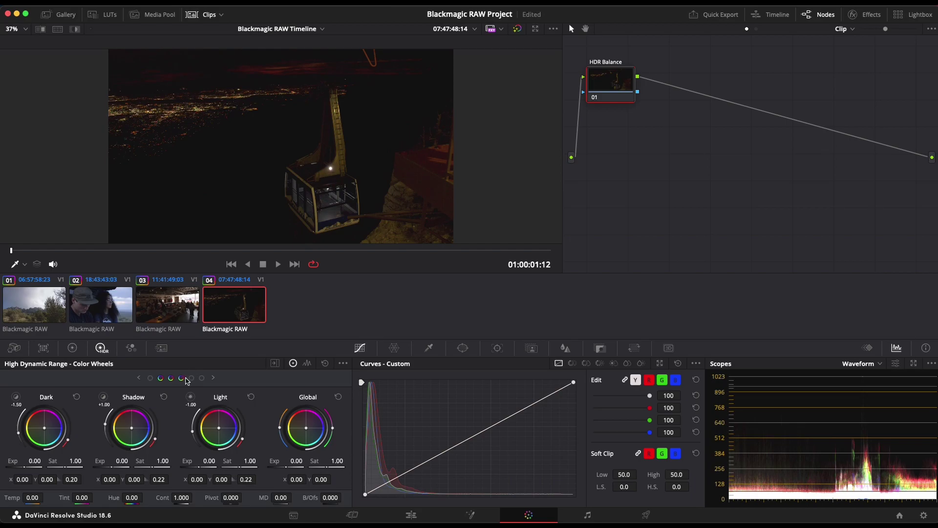
pyautogui.click(191, 378)
pyautogui.click(202, 378)
pyautogui.click(152, 379)
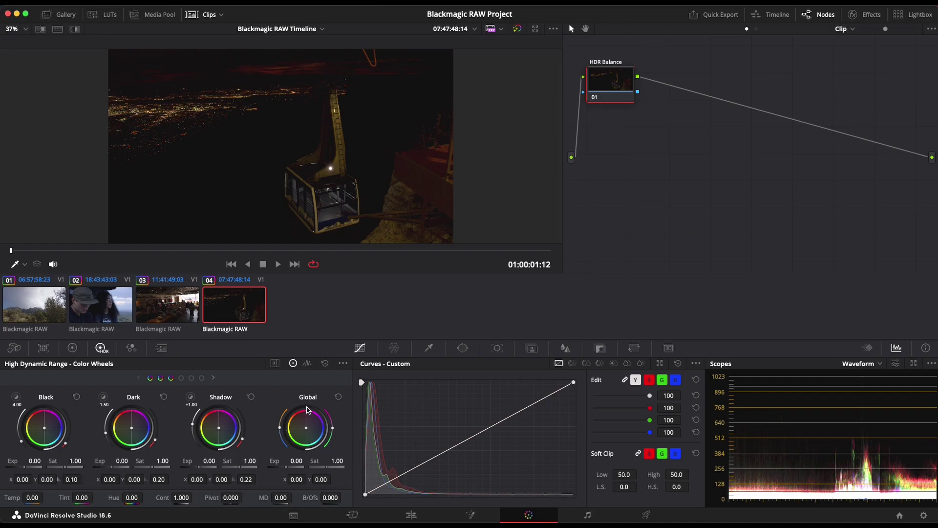
# Compare the Primaries Offset wheel with the HDR Global wheel, ending on the Primaries color wheels.
pyautogui.click(71, 350)
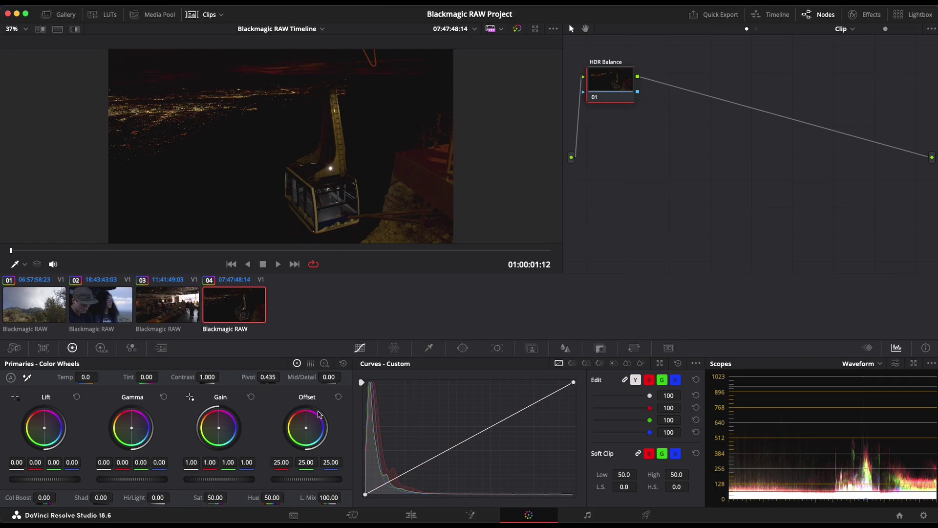
pyautogui.click(103, 351)
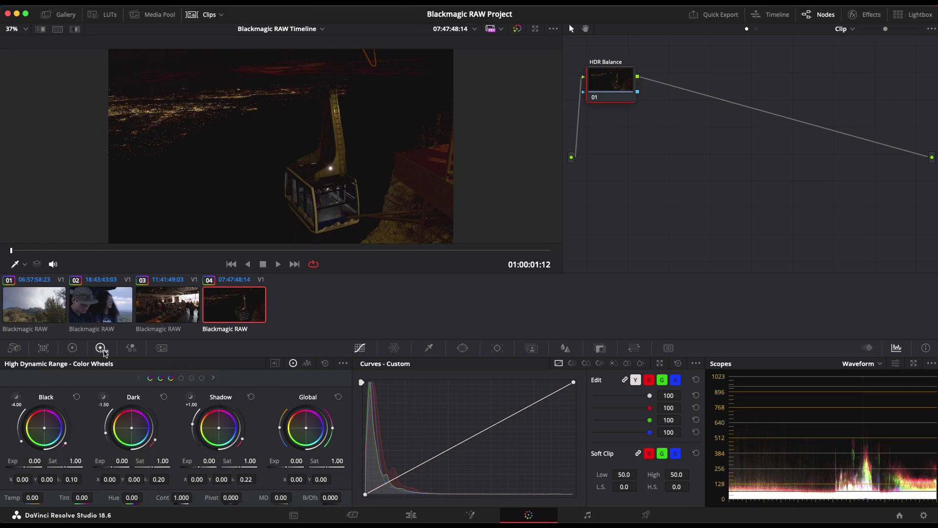
pyautogui.click(72, 348)
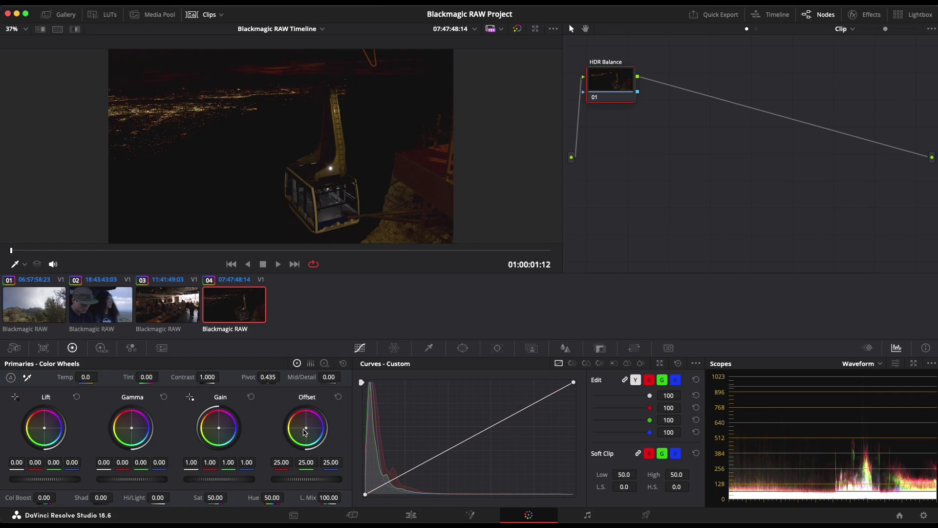
# Show the HDR color wheels and label the first clip's node 01 "HDR Balance".
pyautogui.click(101, 347)
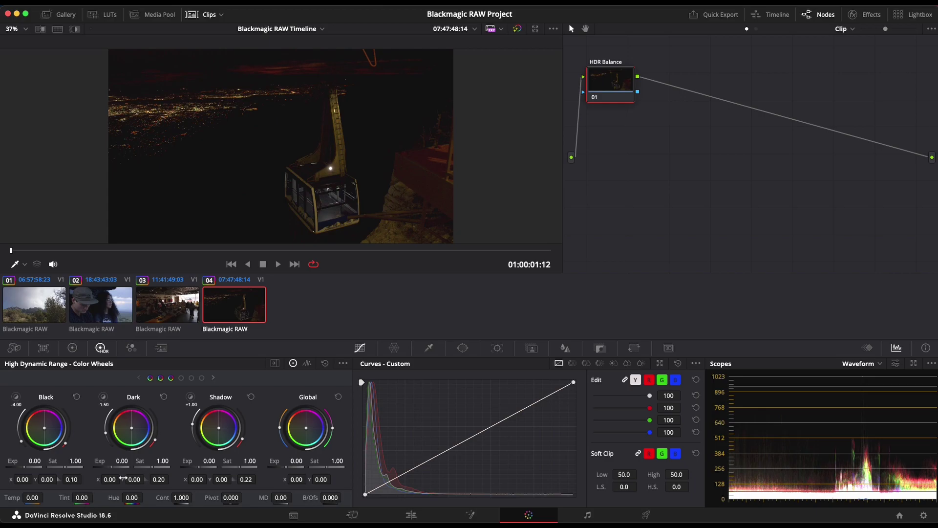
pyautogui.click(35, 309)
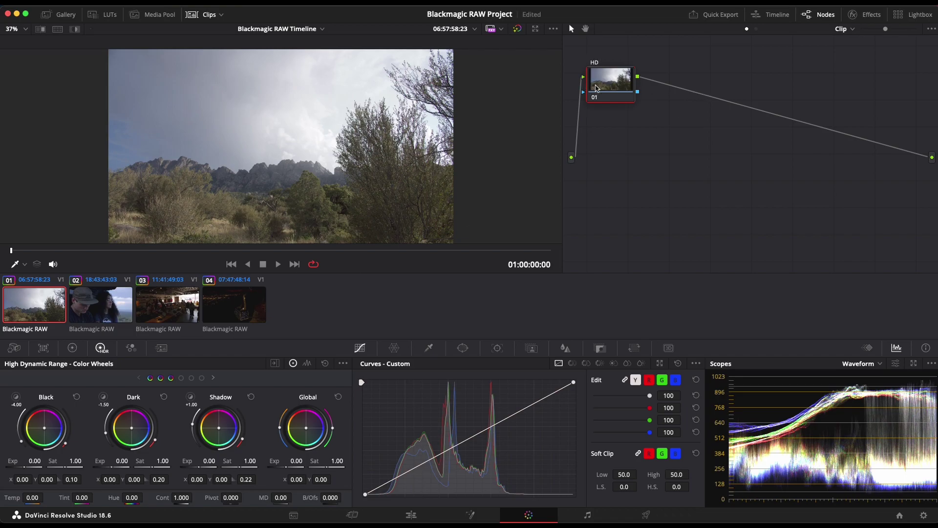
pyautogui.press('Return')
# Try warming the first clip with HDR temperature values of 4000 and about 2980, resetting the temperature after each.
pyautogui.moveTo(281, 435)
pyautogui.mouseDown()
pyautogui.moveTo(273, 427)
pyautogui.moveTo(286, 448)
pyautogui.moveTo(280, 335)
pyautogui.mouseUp()
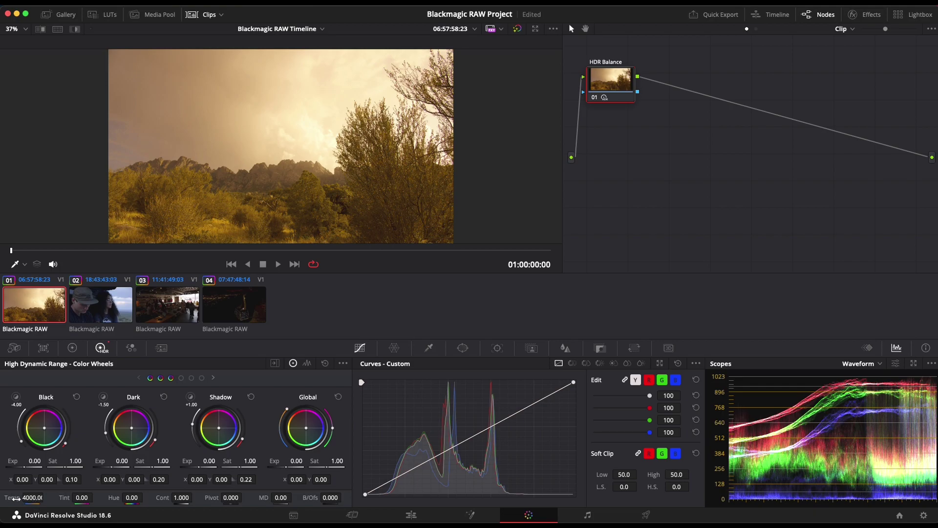
pyautogui.doubleClick(13, 497)
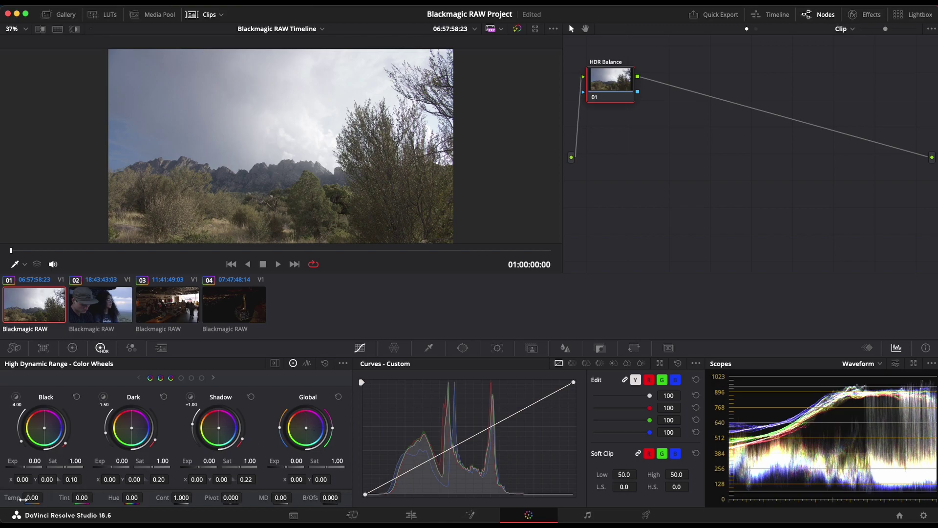
pyautogui.moveTo(30, 498); pyautogui.dragTo(470, 256)
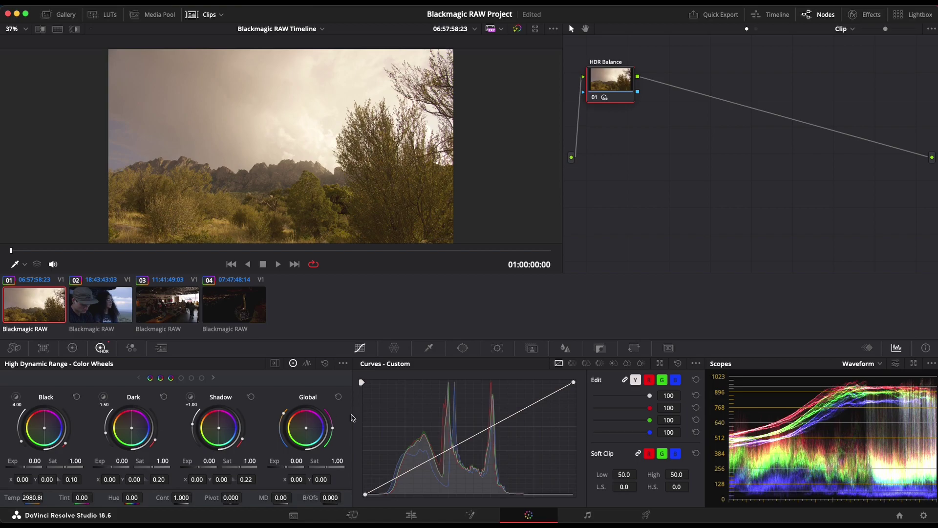
pyautogui.doubleClick(9, 498)
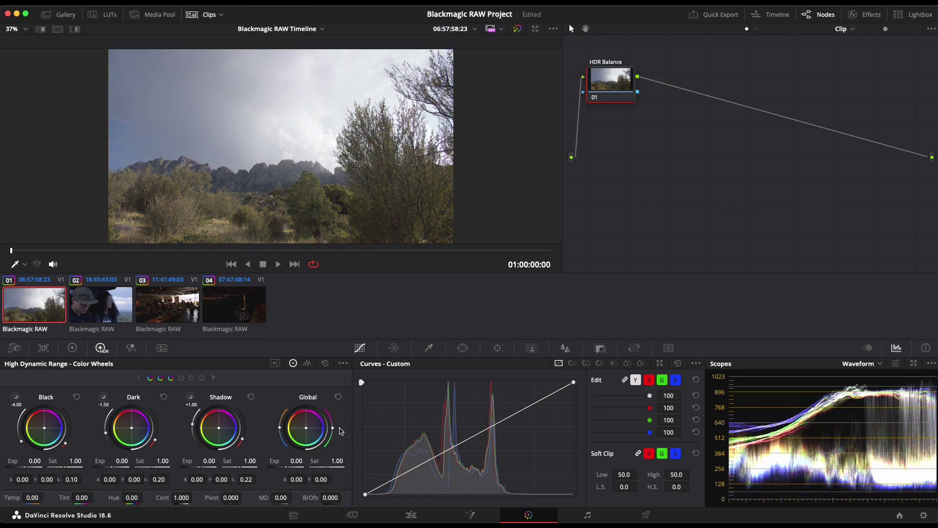
# Try HDR tint values of about -49 and about 61 on the first clip, and reset the tint.
pyautogui.moveTo(333, 428); pyautogui.dragTo(348, 444)
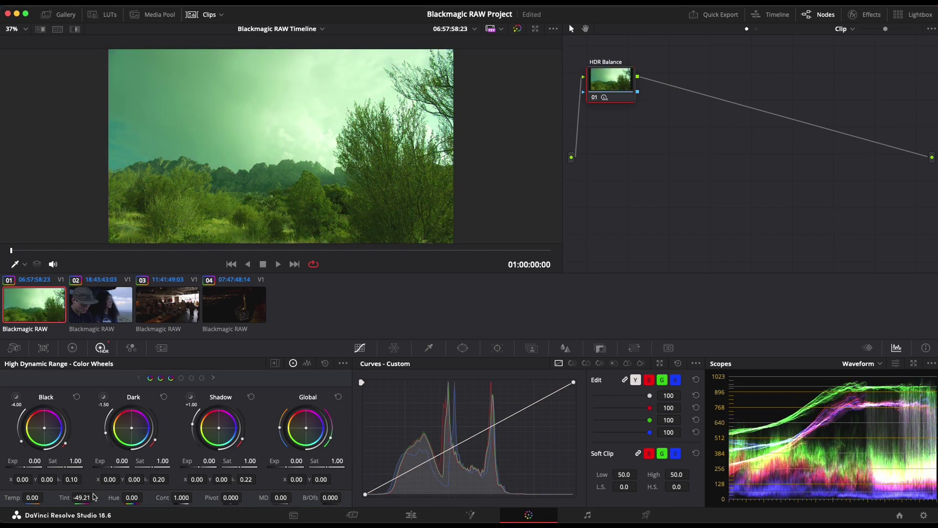
pyautogui.moveTo(82, 497)
pyautogui.mouseDown()
pyautogui.moveTo(279, 507)
pyautogui.moveTo(690, 488)
pyautogui.moveTo(158, 460)
pyautogui.moveTo(469, 258)
pyautogui.moveTo(851, 231)
pyautogui.moveTo(450, 257)
pyautogui.moveTo(549, 266)
pyautogui.moveTo(499, 350)
pyautogui.moveTo(80, 499)
pyautogui.mouseUp()
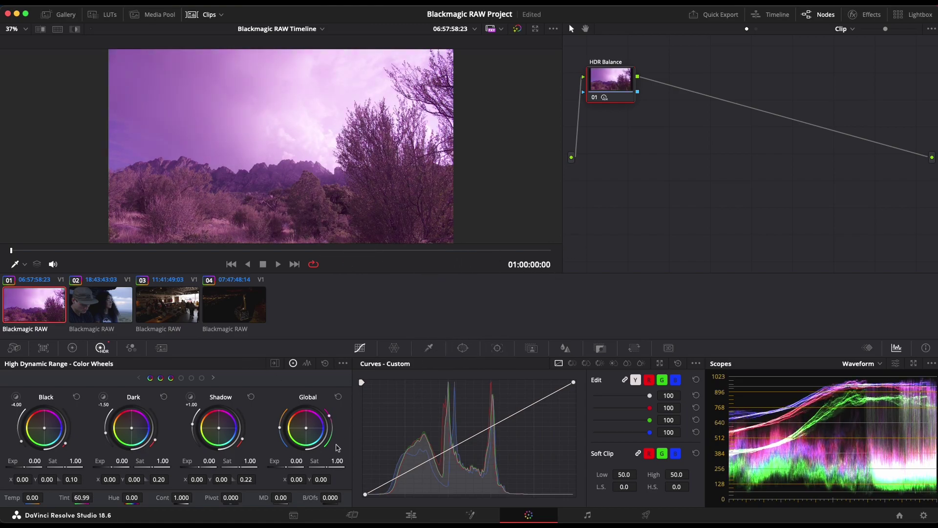
pyautogui.doubleClick(59, 498)
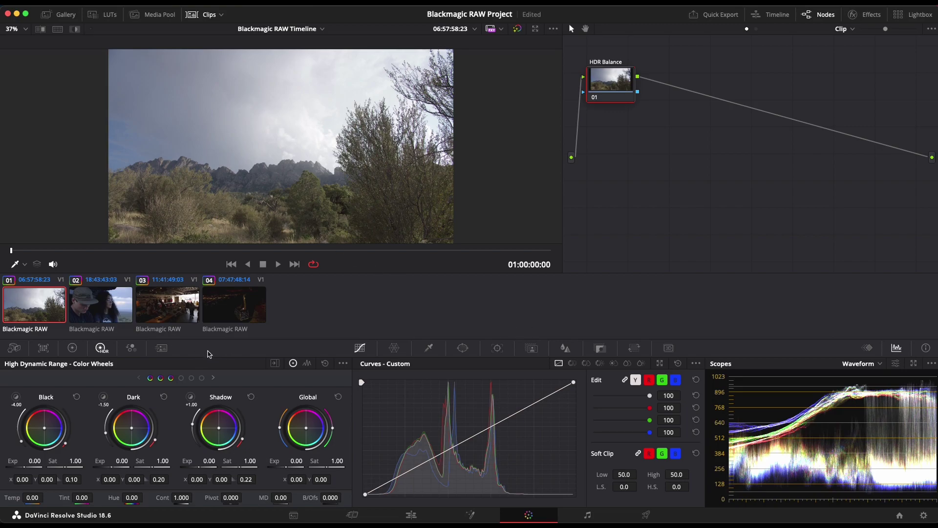
# Compare the temperature and tint controls of the Primaries, HDR and Camera Raw palettes, returning to the HDR color wheels.
pyautogui.click(73, 347)
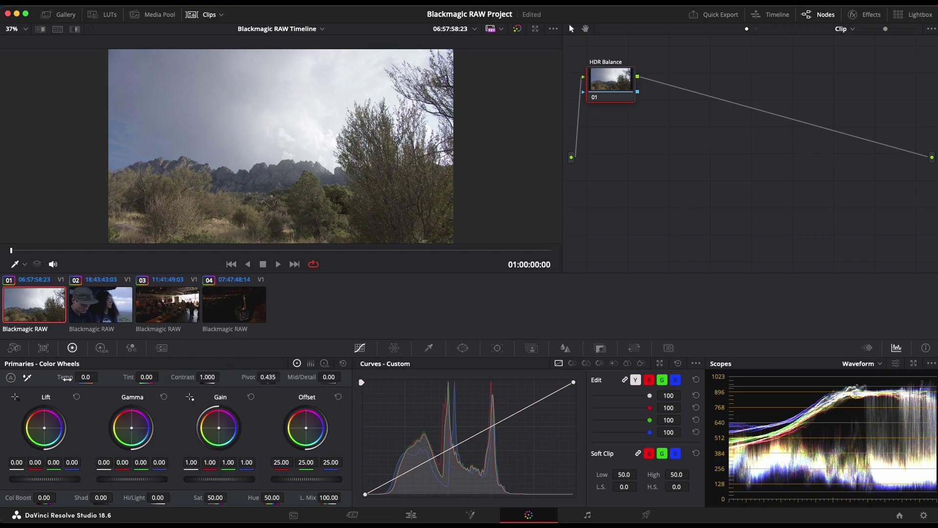
pyautogui.click(103, 350)
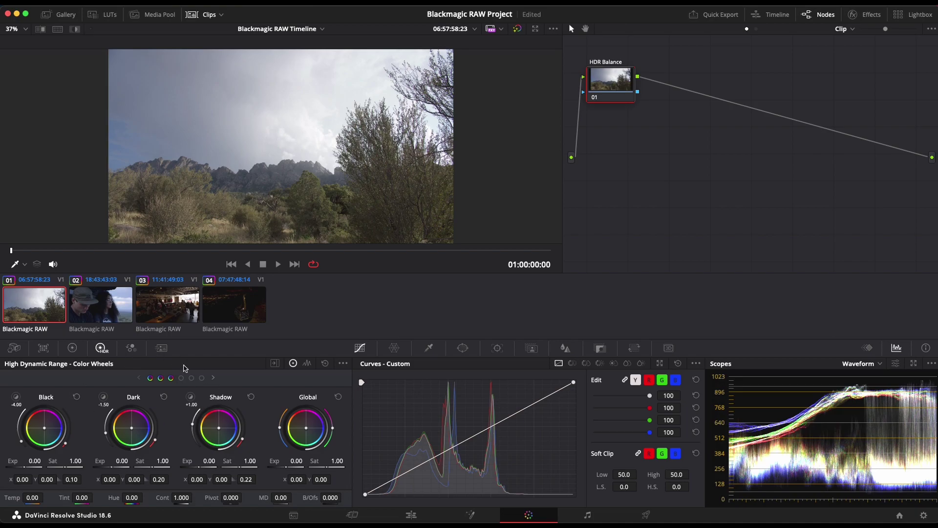
pyautogui.click(14, 348)
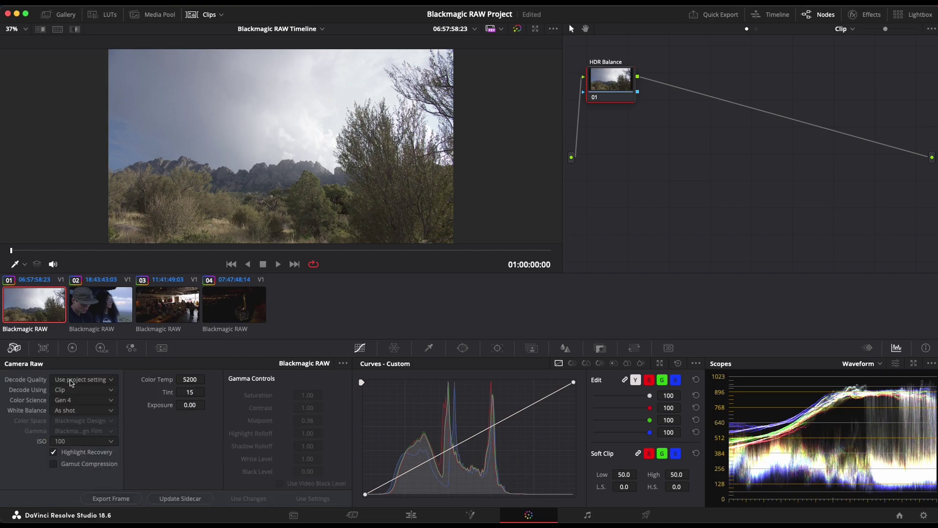
pyautogui.click(101, 348)
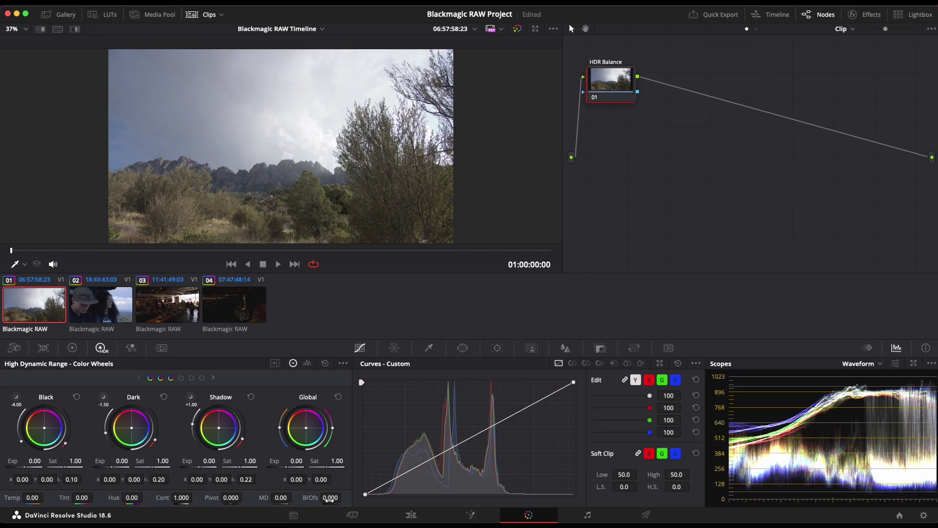
# Save the project and check the HDR Black Offset value.
pyautogui.press('super+s')
pyautogui.click(332, 497)
pyautogui.click(350, 416)
# Set the waveform scope to luminance (Y) without Colorize, and slightly raise its waveform brightness.
pyautogui.click(895, 365)
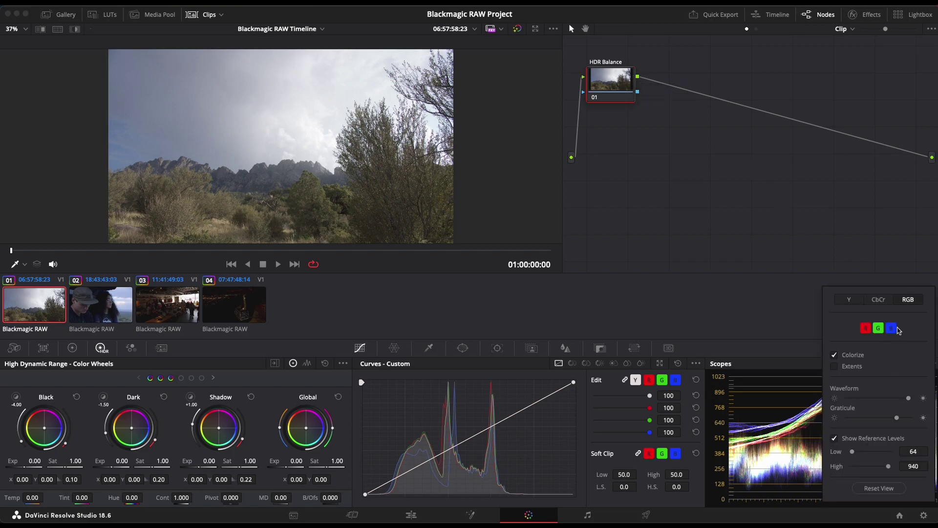
pyautogui.click(850, 300)
pyautogui.click(834, 323)
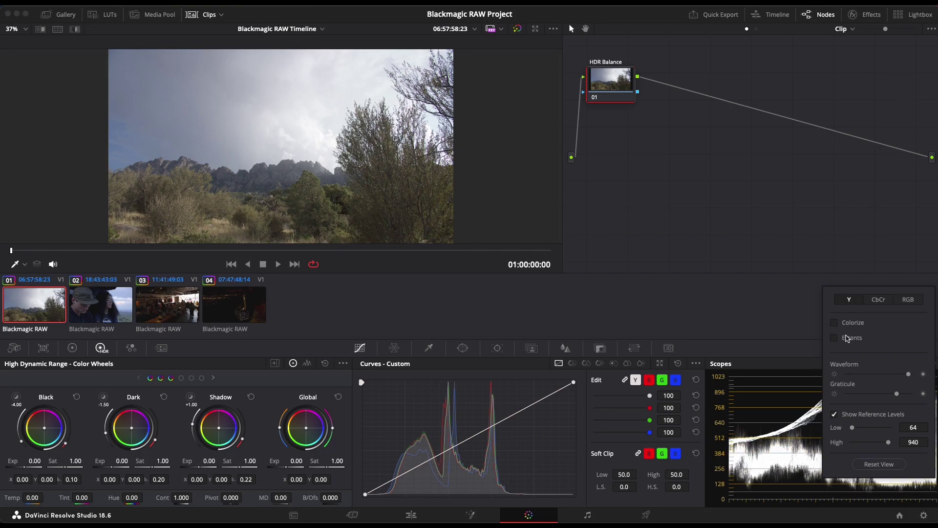
pyautogui.moveTo(909, 374); pyautogui.dragTo(912, 374)
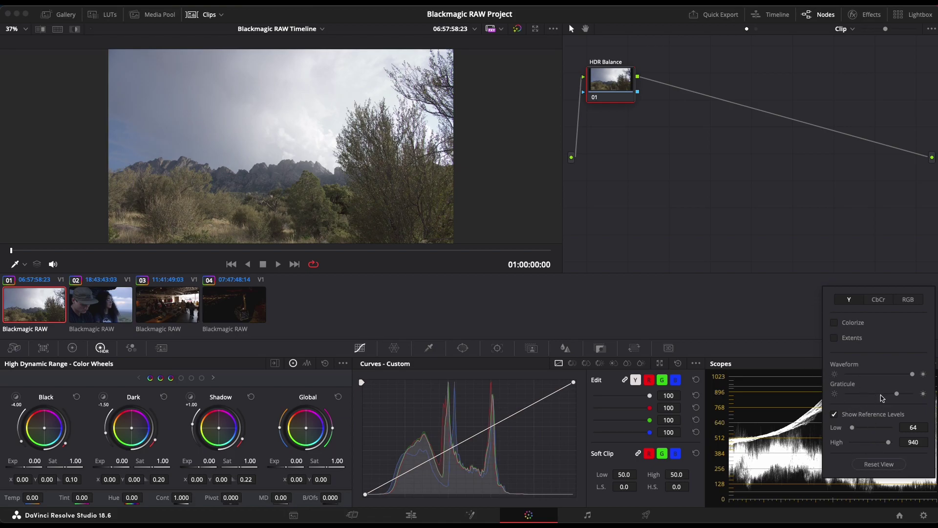
pyautogui.click(794, 368)
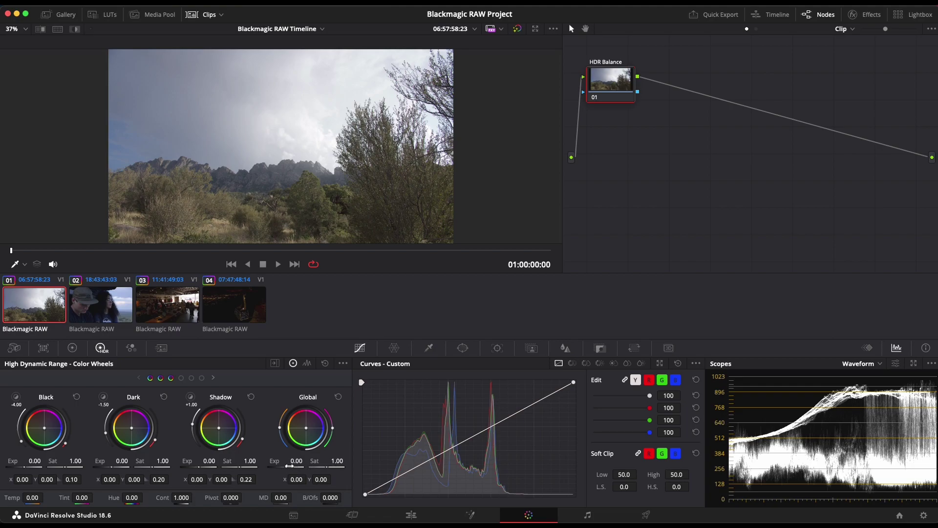
# Check the Primaries wheels, and page the HDR zones to Light, Highlight and Specular and back to Black, Dark and Shadow.
pyautogui.click(72, 347)
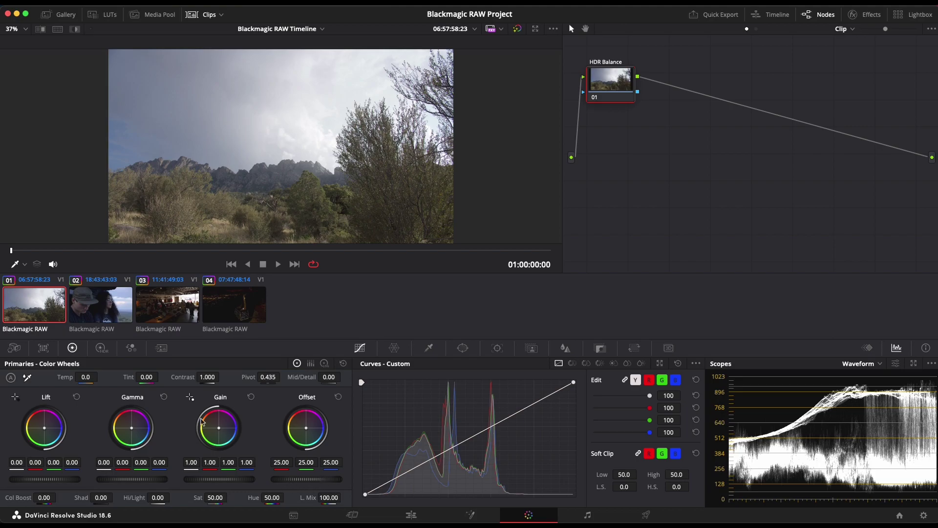
pyautogui.click(100, 347)
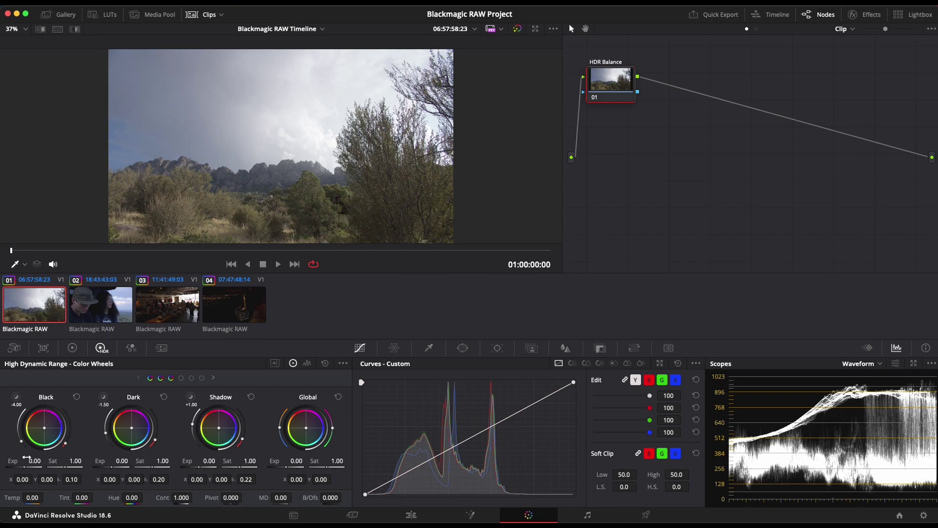
pyautogui.click(191, 379)
pyautogui.doubleClick(192, 379)
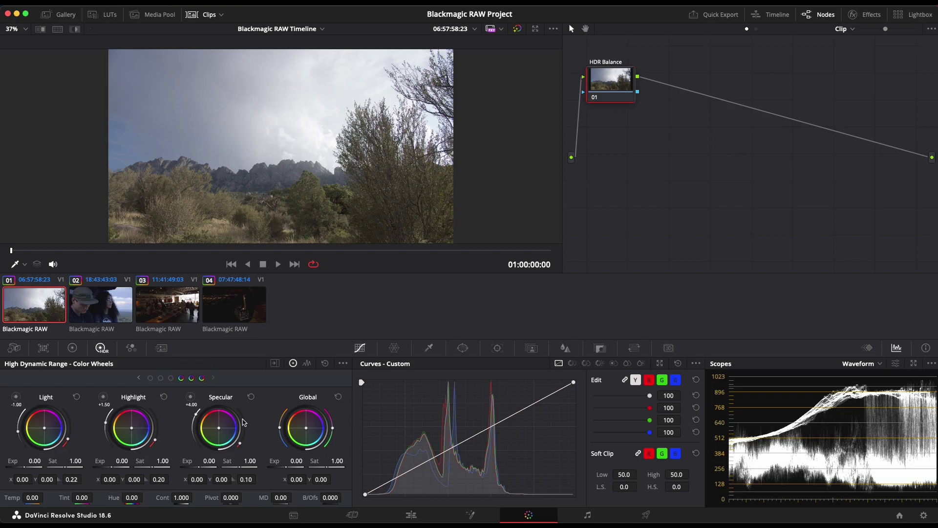
pyautogui.click(139, 378)
pyautogui.doubleClick(139, 378)
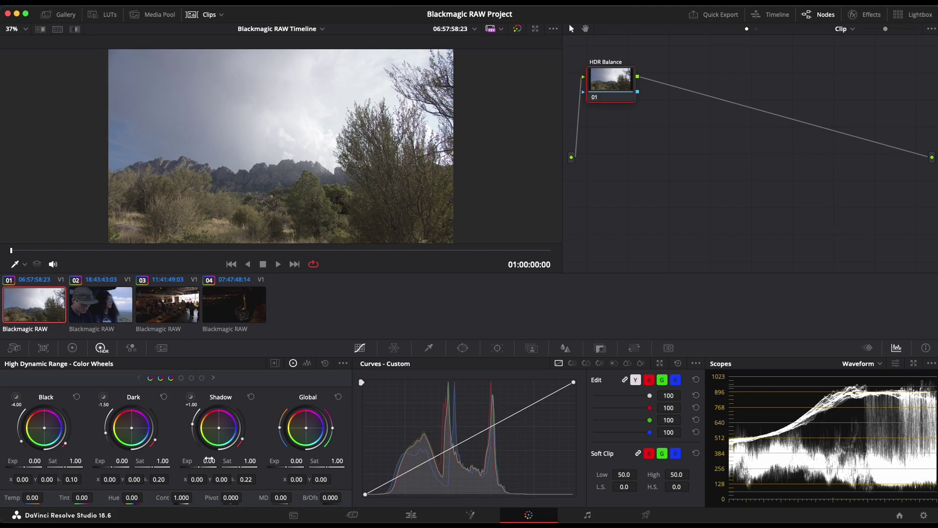
# Set the first clip's HDR Global exposure to 0.60, compare the image with node 01 off and on, and save the project.
pyautogui.moveTo(290, 468); pyautogui.dragTo(414, 474)
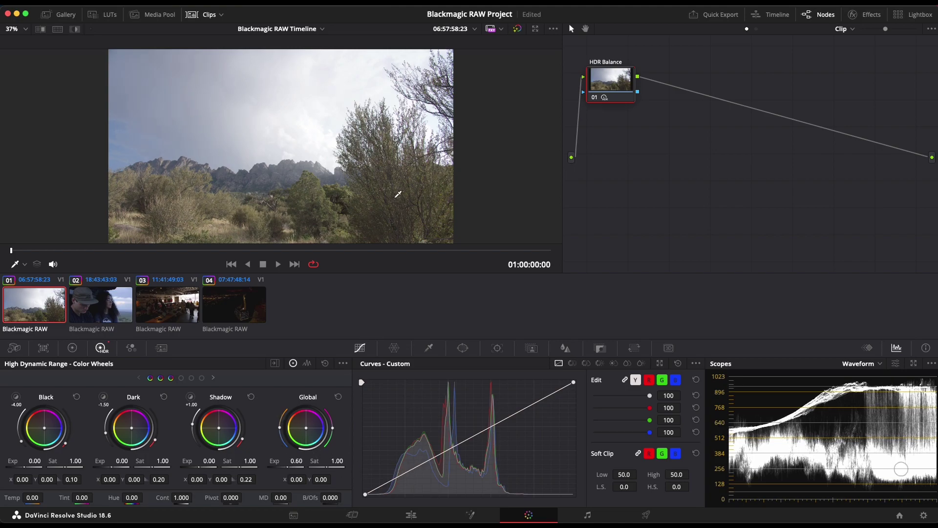
pyautogui.press('super+d')
pyautogui.press('super+d')
pyautogui.press('super+s')
# Hide the clip thumbnails, try HDR Global saturation 2.00 and settle on 1.50, comparing the image with node 01 off and on.
pyautogui.moveTo(327, 468); pyautogui.dragTo(754, 285)
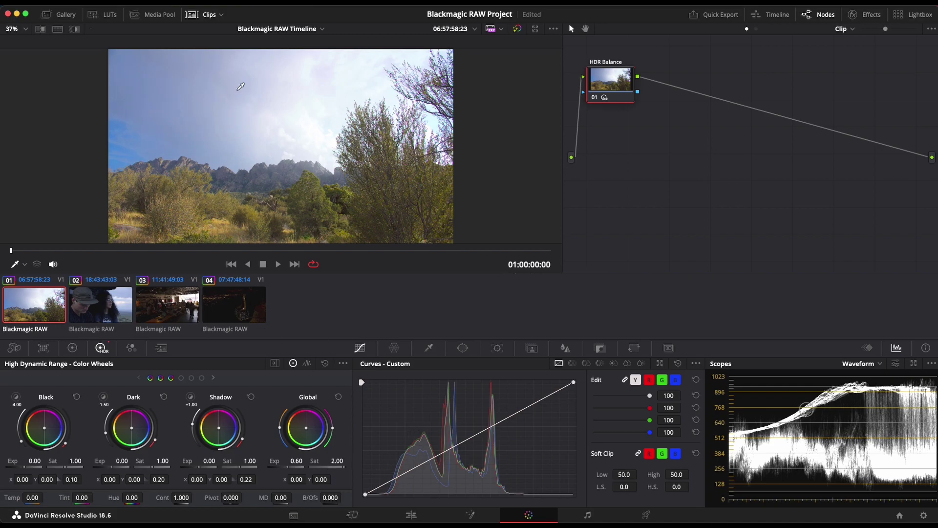
pyautogui.click(196, 14)
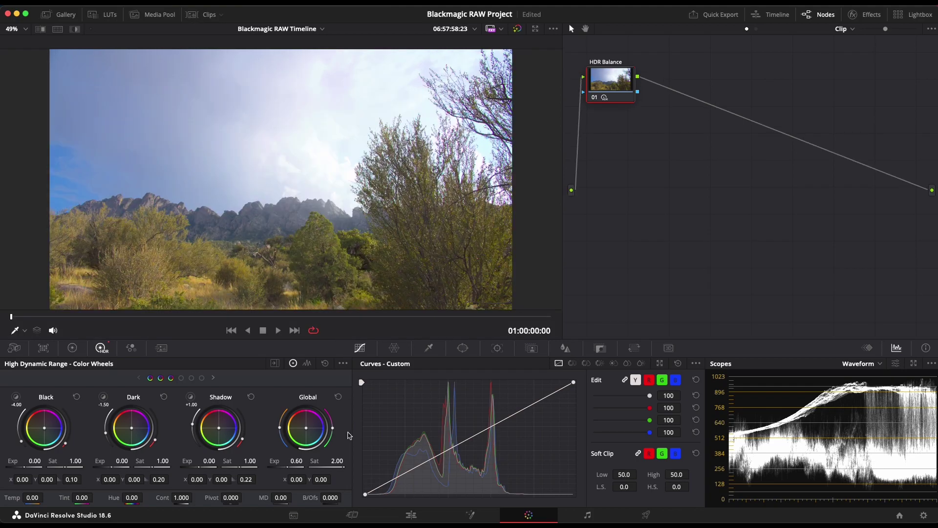
pyautogui.moveTo(339, 467); pyautogui.dragTo(12, 472)
pyautogui.moveTo(394, 258); pyautogui.dragTo(189, 260)
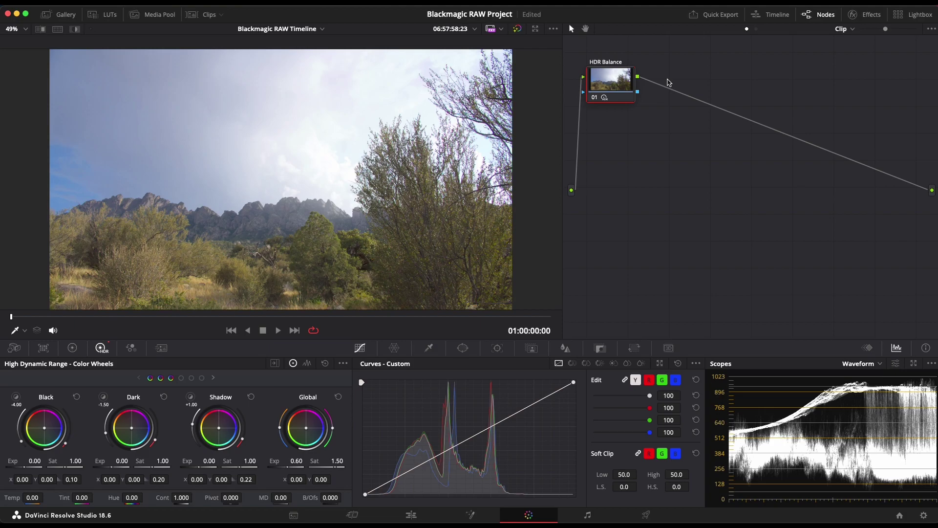
pyautogui.hotkey('ctrl', 'd')
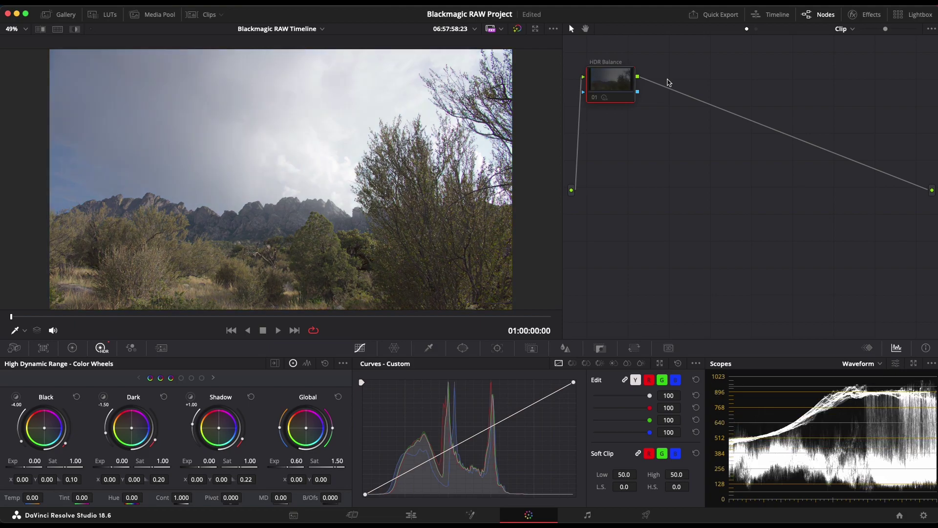
pyautogui.hotkey('ctrl', 'd')
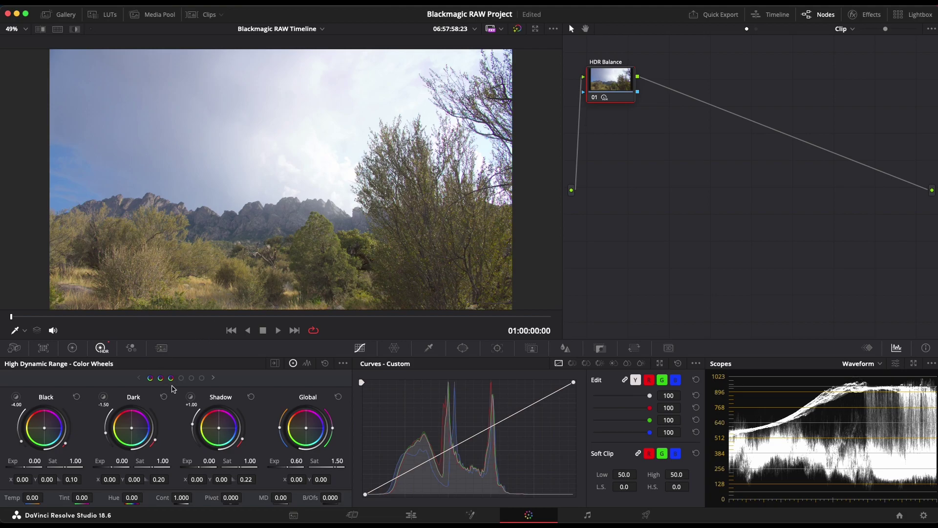
# Page the HDR zones back and forth between Black, Dark, Shadow and Light, Highlight, Specular to examine all six wheels against the waveform.
pyautogui.click(212, 378)
pyautogui.click(212, 378)
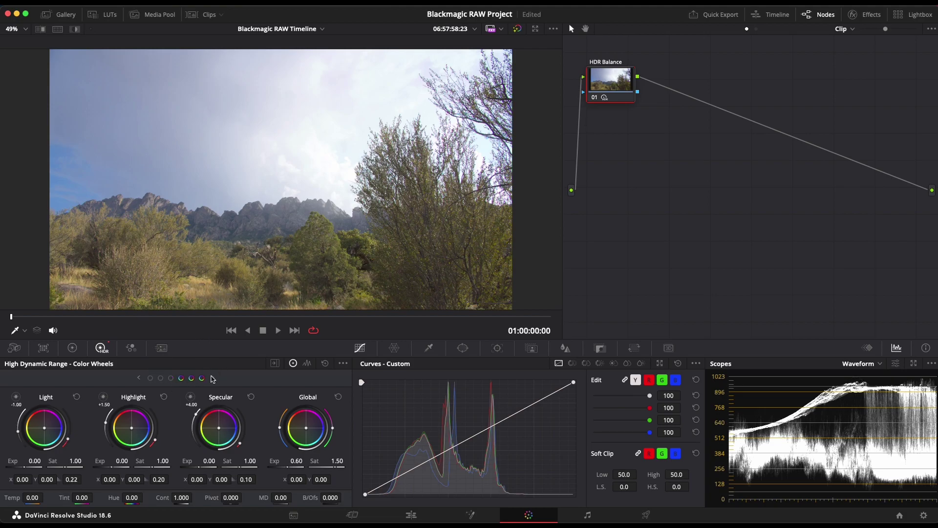
pyautogui.click(140, 378)
pyautogui.click(214, 378)
pyautogui.click(140, 379)
pyautogui.click(139, 379)
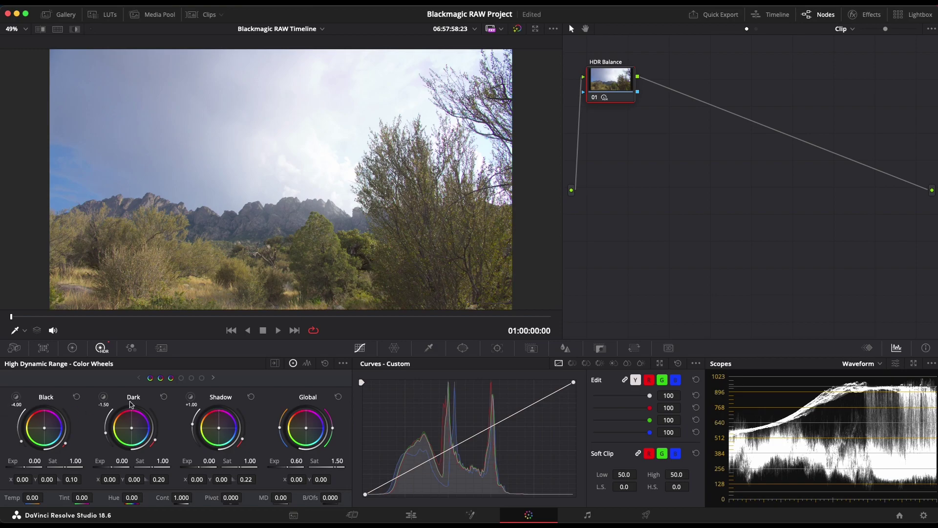
pyautogui.click(214, 377)
pyautogui.click(213, 378)
pyautogui.click(214, 378)
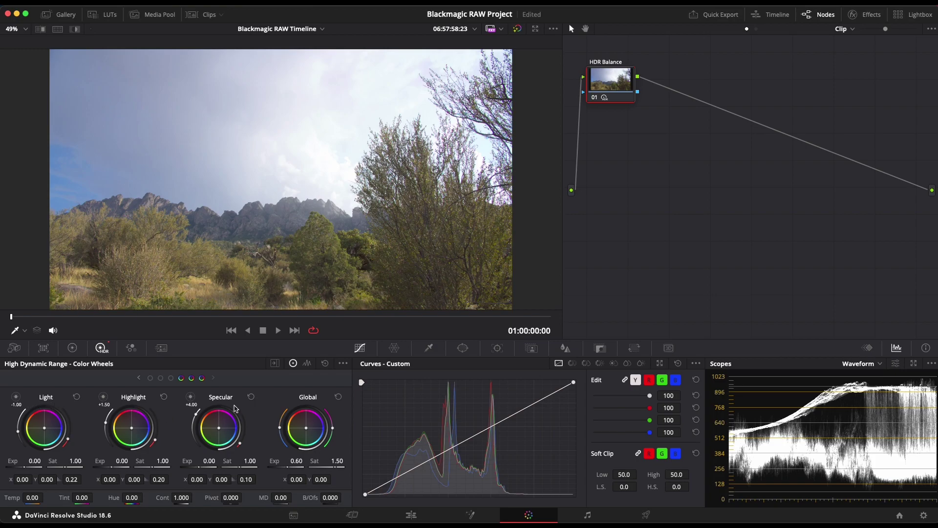
pyautogui.click(139, 379)
pyautogui.click(139, 380)
pyautogui.click(139, 379)
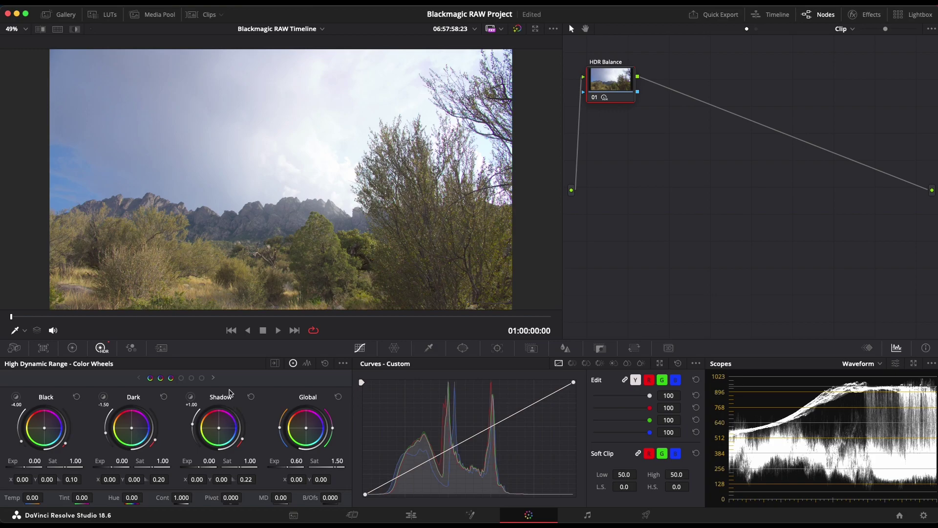
pyautogui.click(213, 379)
pyautogui.click(213, 378)
pyautogui.click(213, 379)
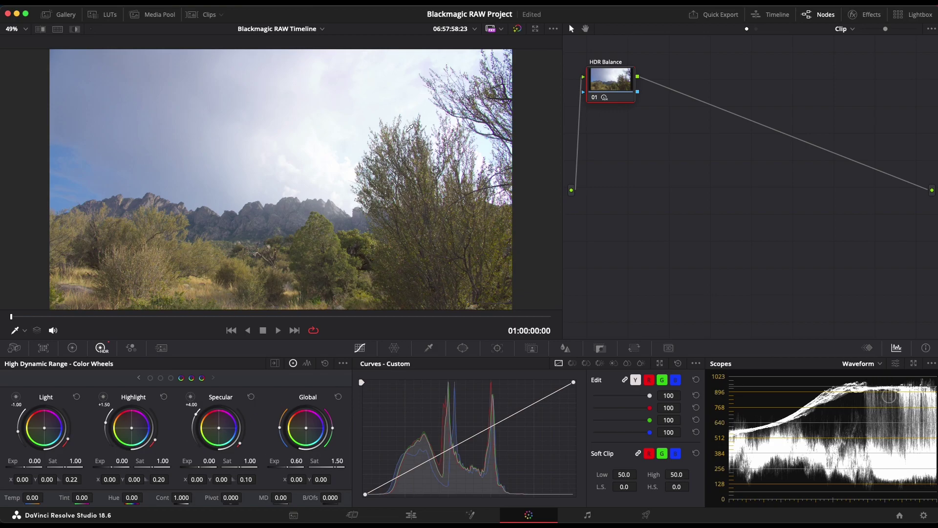
pyautogui.click(138, 378)
pyautogui.click(138, 378)
pyautogui.click(138, 378)
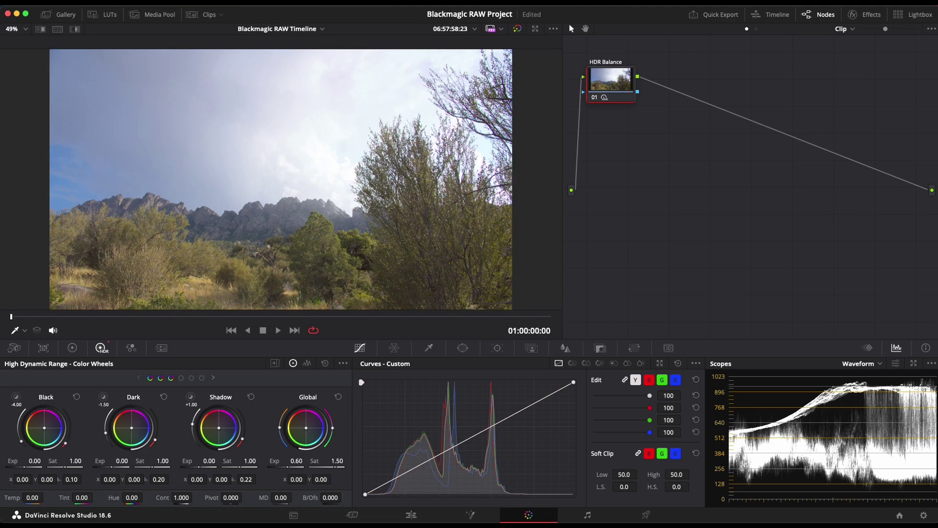
# Save the project, then try the Dark zone's exposure at -0.20, reset it, and try 0.43.
pyautogui.press('super+s')
pyautogui.moveTo(114, 465); pyautogui.dragTo(74, 466)
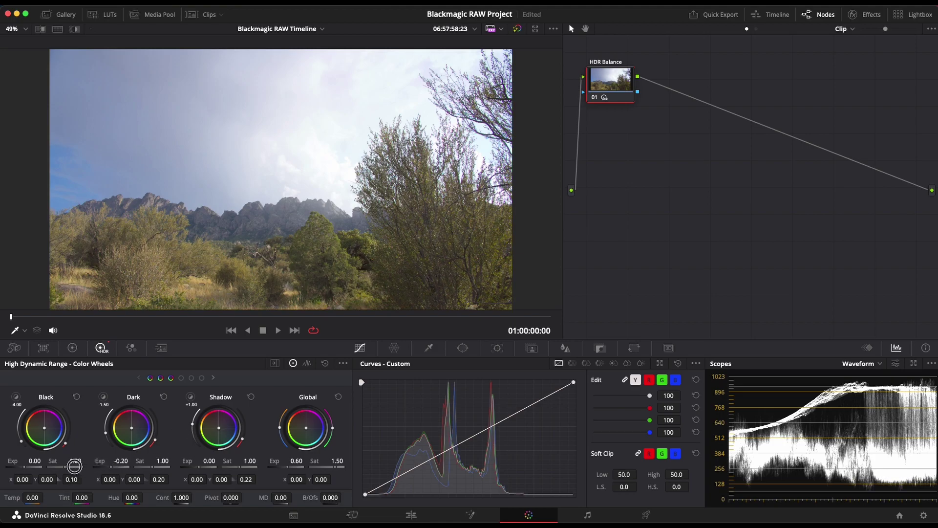
pyautogui.doubleClick(130, 455)
pyautogui.moveTo(130, 455); pyautogui.dragTo(105, 402)
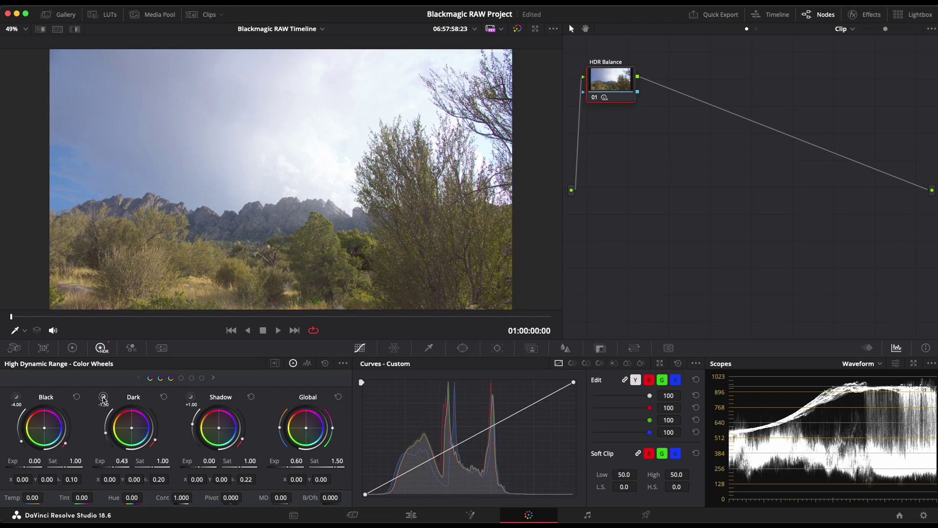
# Highlight the Dark, Black and Shadow zones one after another to examine which parts of the image each affects.
pyautogui.click(104, 399)
pyautogui.click(103, 396)
pyautogui.click(17, 398)
pyautogui.click(16, 397)
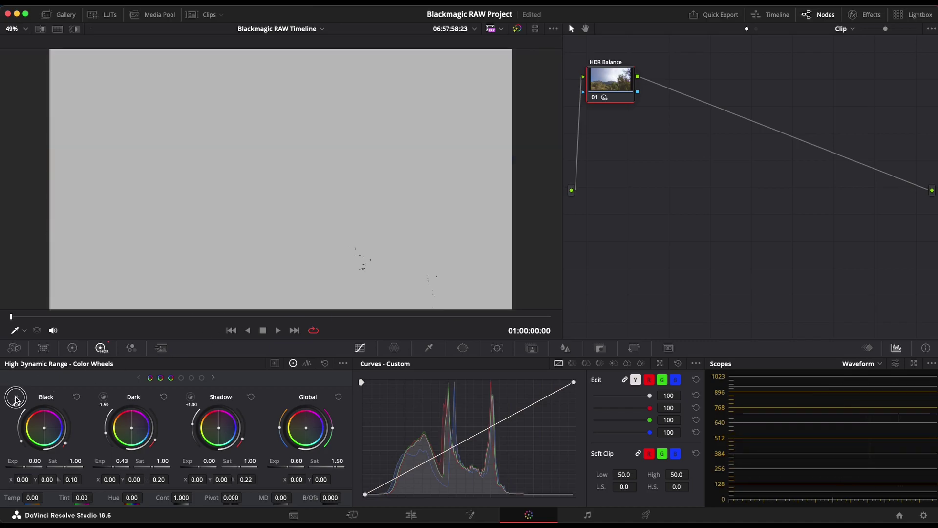
pyautogui.click(191, 397)
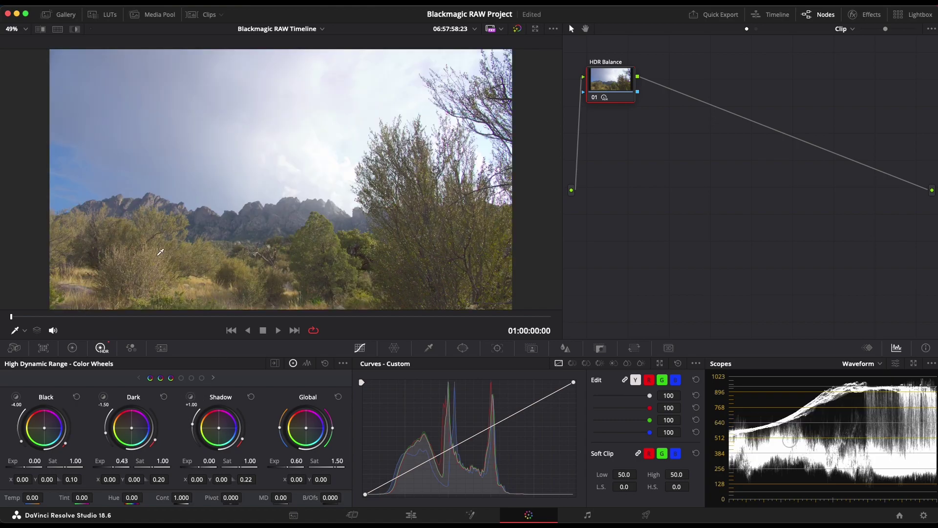
pyautogui.click(190, 397)
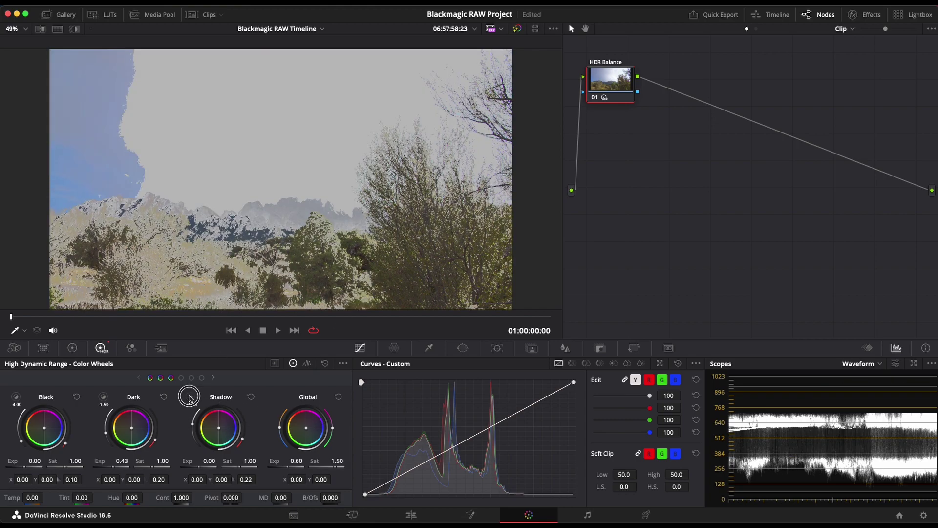
pyautogui.moveTo(190, 398); pyautogui.dragTo(193, 397)
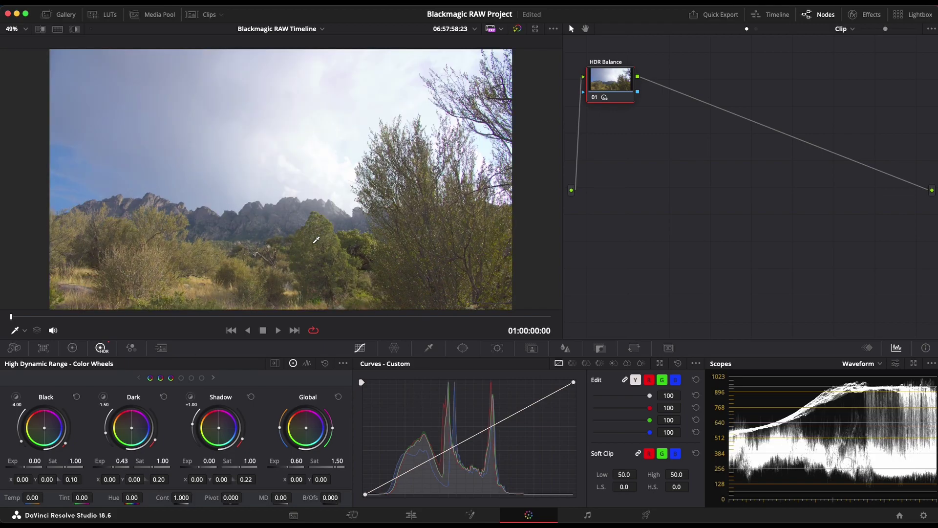
# Highlight the Light, Highlight and Specular zones in turn to examine their image areas, and return to the Black, Dark and Shadow wheels.
pyautogui.click(214, 378)
pyautogui.click(214, 379)
pyautogui.click(214, 378)
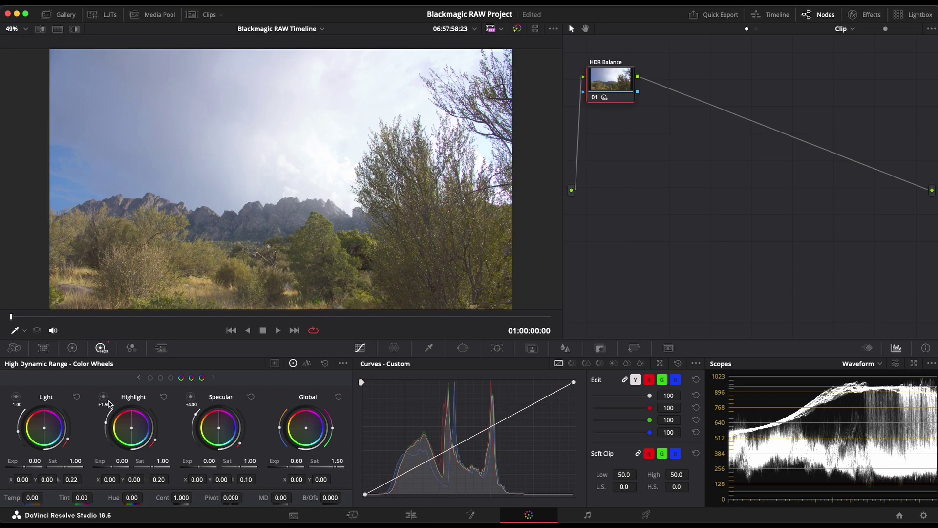
pyautogui.click(16, 398)
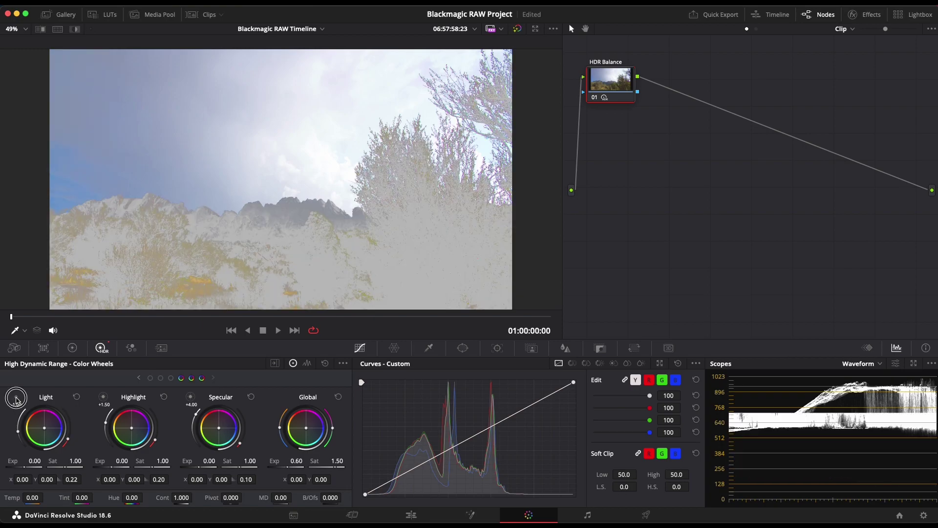
pyautogui.click(103, 399)
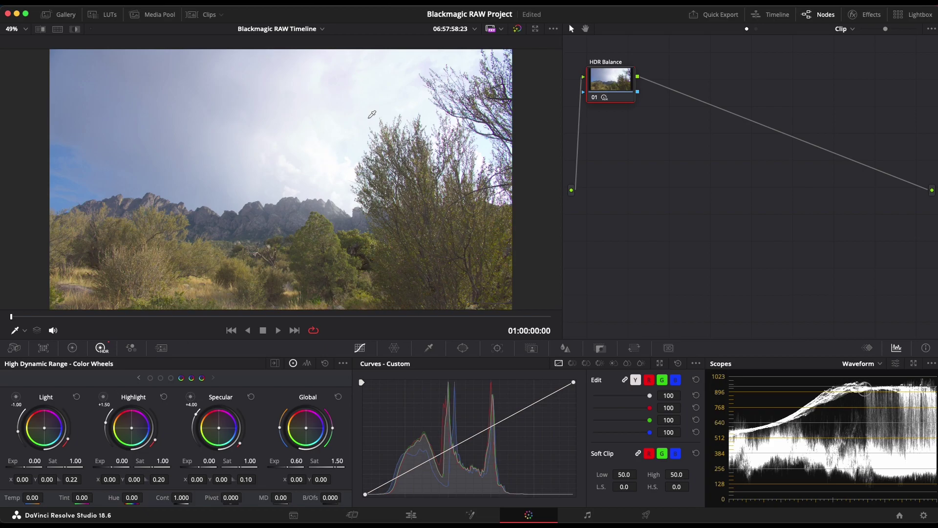
pyautogui.click(191, 399)
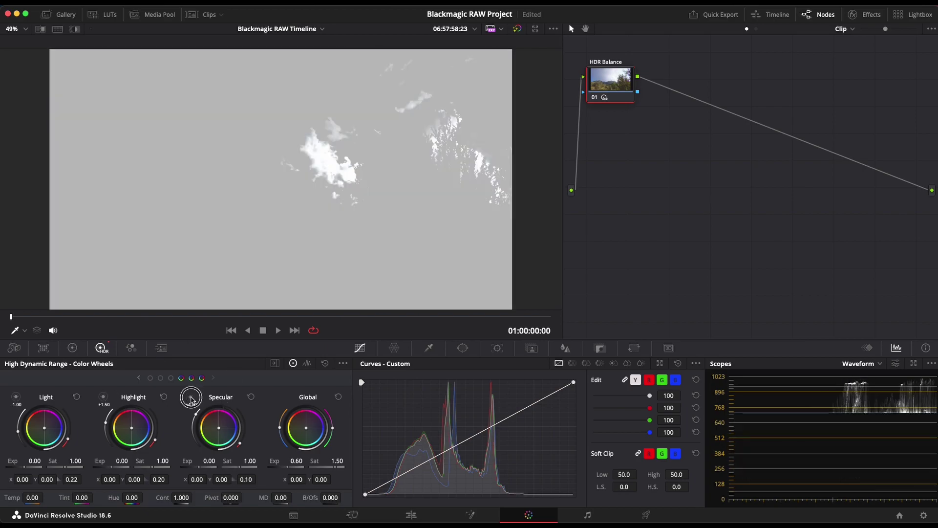
pyautogui.moveTo(191, 398); pyautogui.dragTo(349, 143)
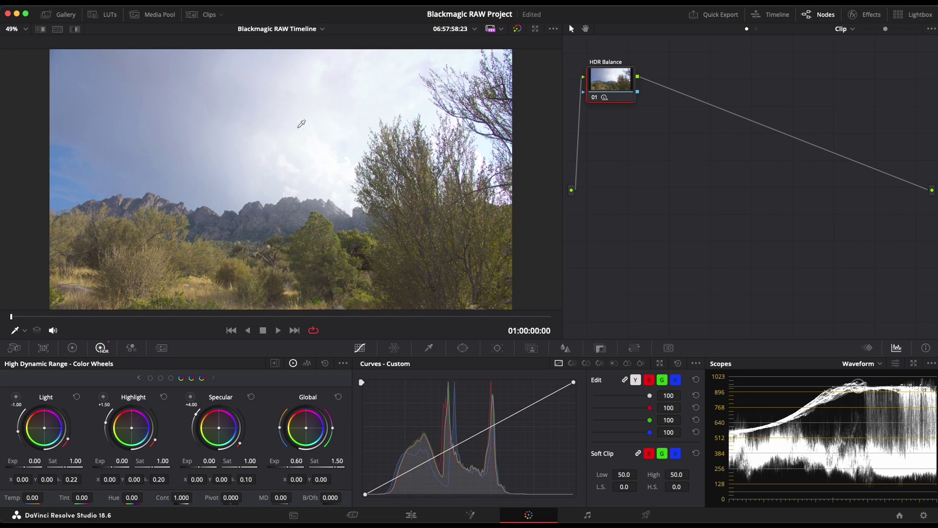
pyautogui.click(140, 378)
pyautogui.click(141, 377)
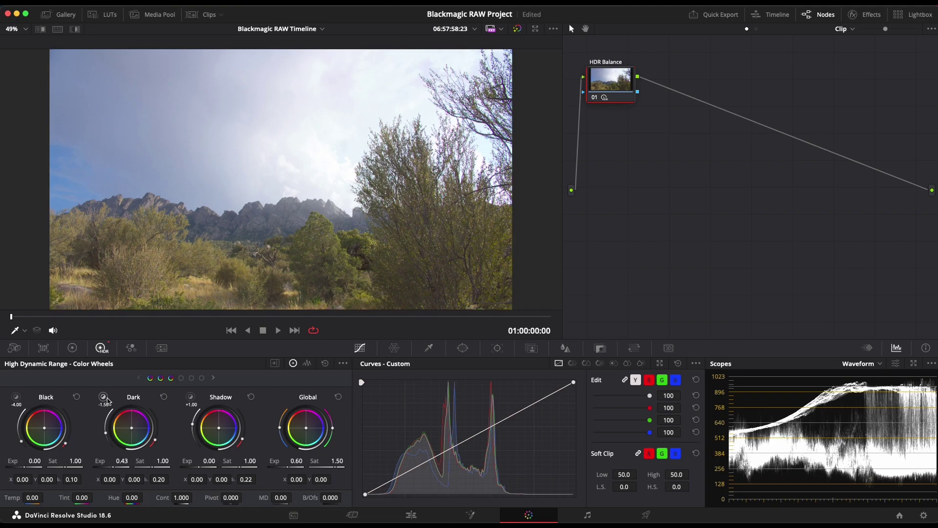
# Set the Dark zone's exposure to -0.20 and highlight the zone briefly to check the affected areas.
pyautogui.moveTo(117, 468); pyautogui.dragTo(13, 472)
pyautogui.moveTo(470, 258); pyautogui.dragTo(444, 256)
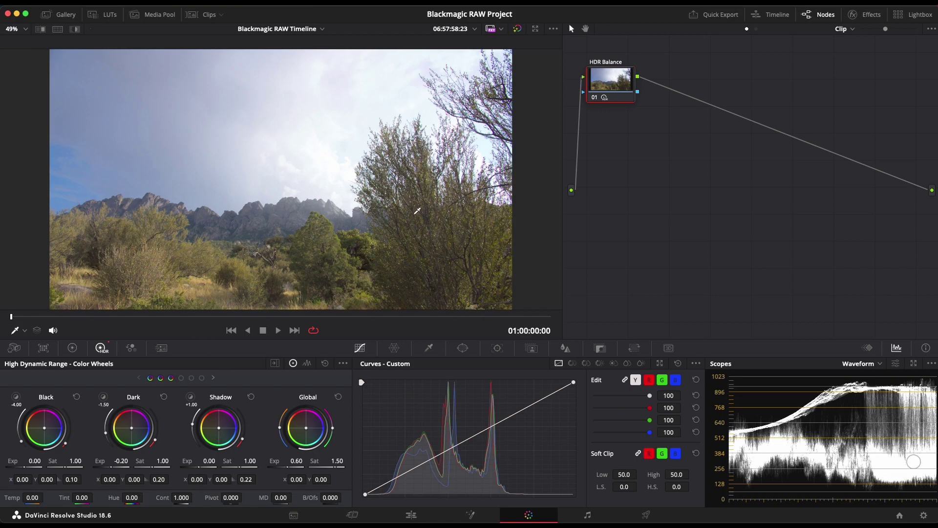
pyautogui.click(99, 397)
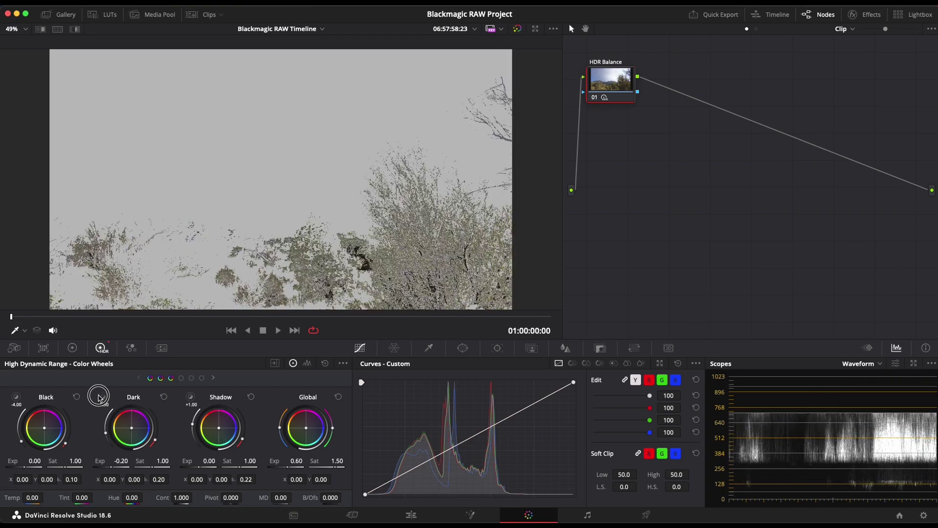
pyautogui.click(99, 397)
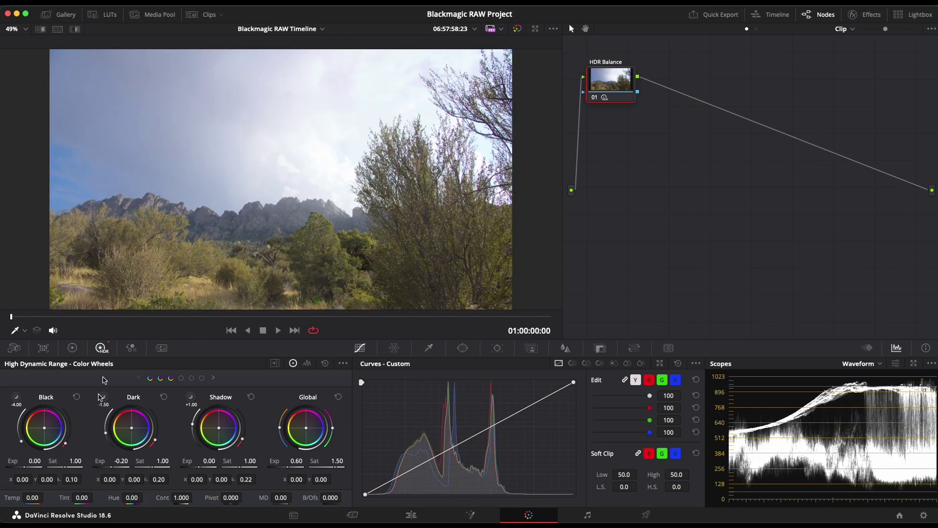
# Check the Shadow zone's coverage, set its saturation to 1.20, and compare the image with node 01 off and on.
pyautogui.click(191, 397)
pyautogui.click(190, 397)
pyautogui.moveTo(243, 468); pyautogui.dragTo(485, 484)
pyautogui.hotkey('ctrl', 'd')
pyautogui.hotkey('ctrl', 'd')
pyautogui.hotkey('ctrl', 'd')
pyautogui.hotkey('ctrl', 'd')
pyautogui.hotkey('ctrl', 'd')
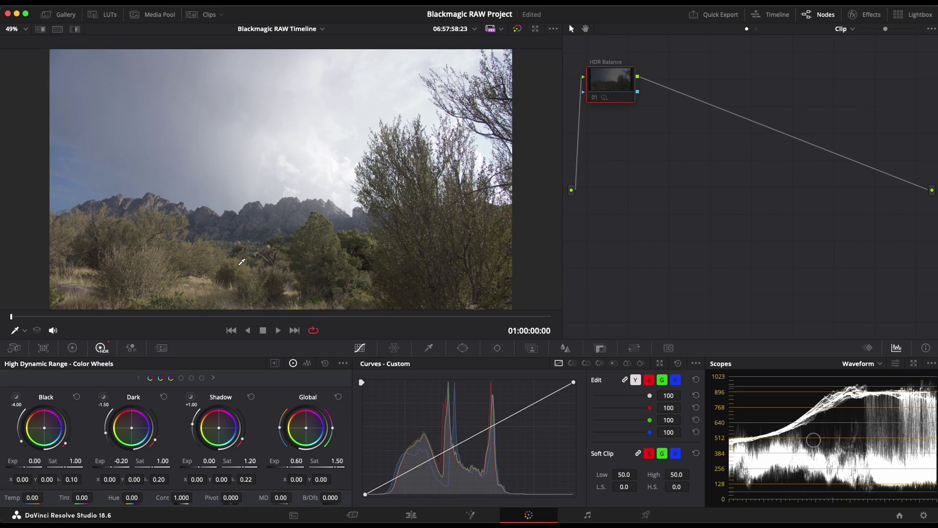
pyautogui.hotkey('ctrl', 'd')
pyautogui.hotkey('ctrl', 'd')
pyautogui.hotkey('ctrl', 'd')
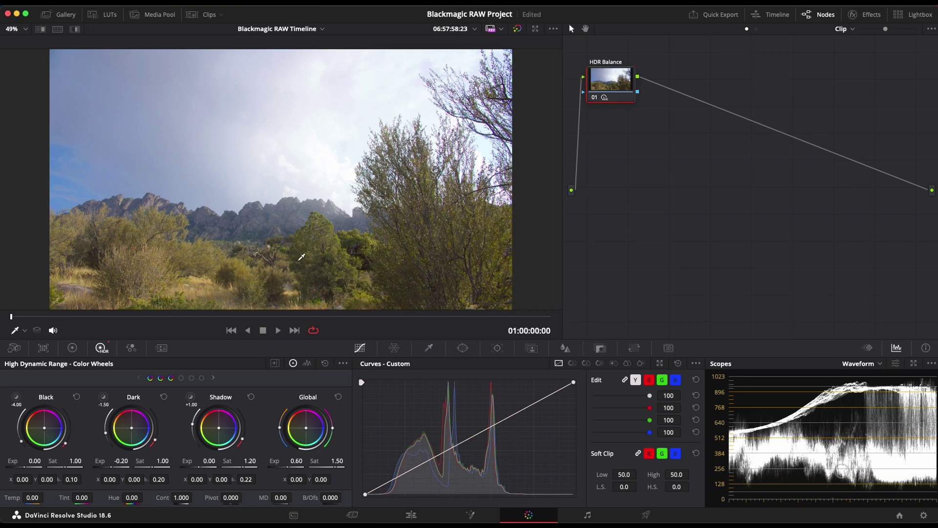
# Show the Light, Highlight and Specular wheels and set the Highlight zone's exposure to -1.60, resetting it once for comparison.
pyautogui.click(212, 378)
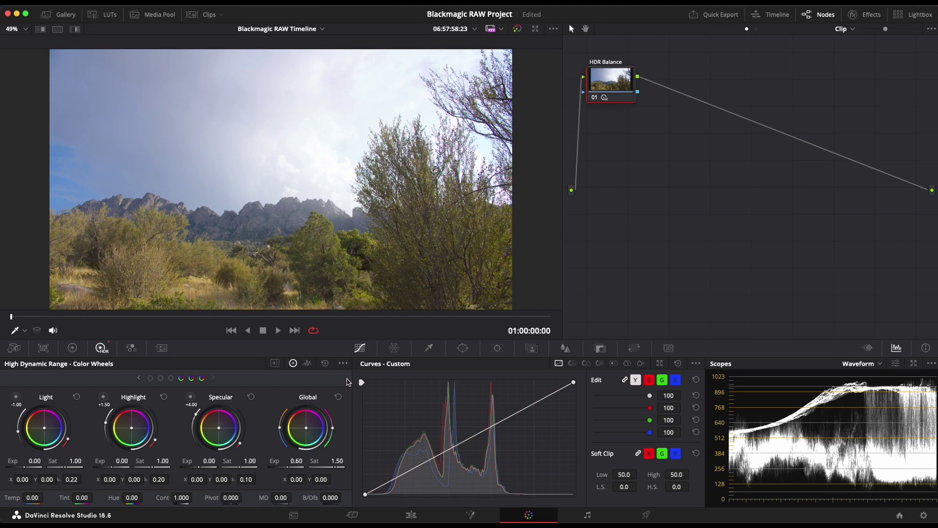
pyautogui.click(343, 362)
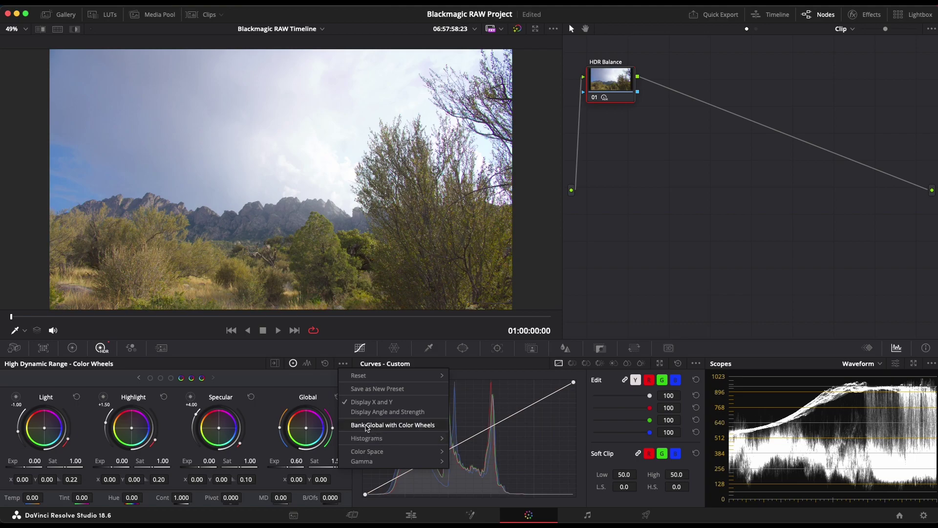
pyautogui.click(301, 374)
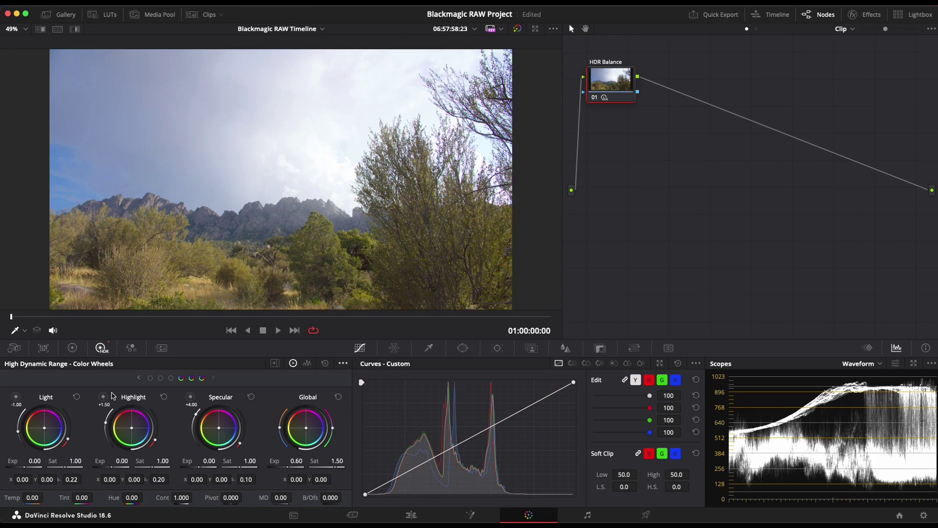
pyautogui.moveTo(106, 465); pyautogui.dragTo(251, 227)
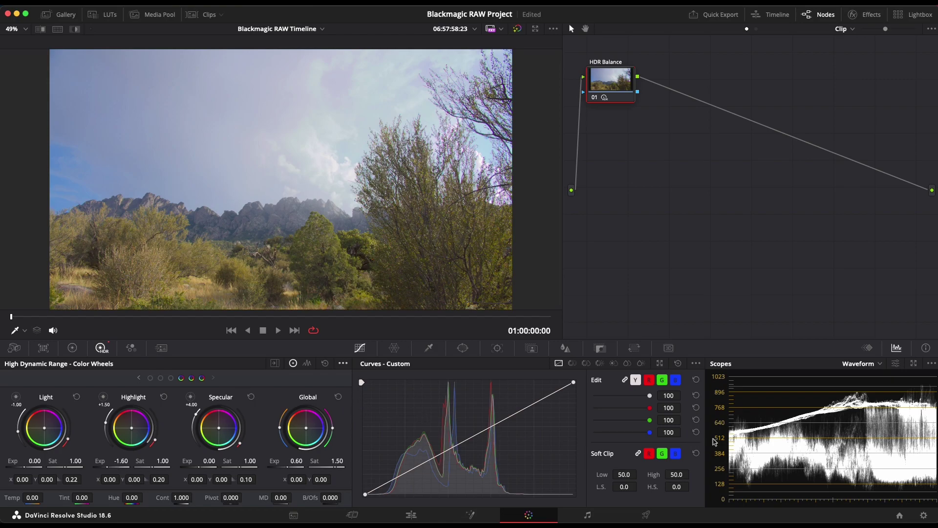
pyautogui.doubleClick(105, 465)
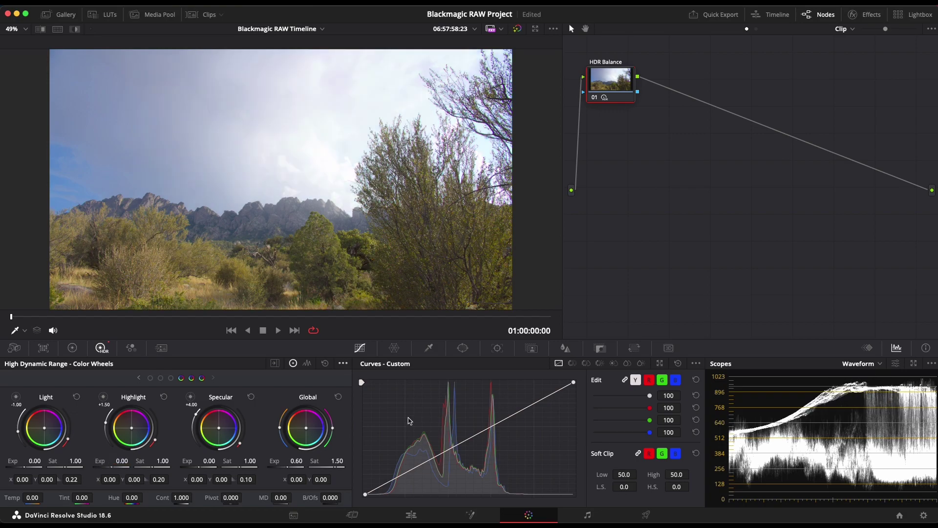
pyautogui.moveTo(469, 257); pyautogui.dragTo(255, 237)
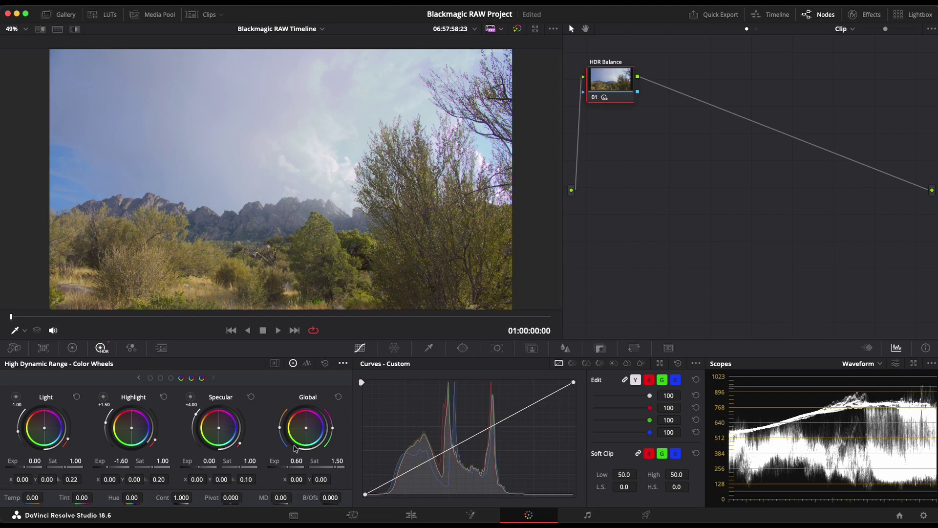
# Raise the Specular zone's exposure to 1.70 and compare the image with node 01 off and on.
pyautogui.moveTo(196, 464); pyautogui.dragTo(481, 471)
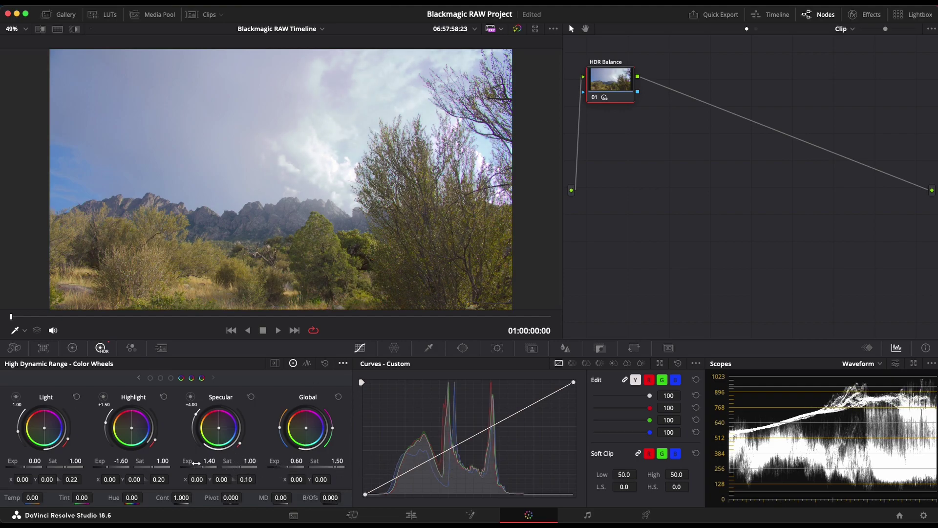
pyautogui.moveTo(209, 466); pyautogui.dragTo(265, 472)
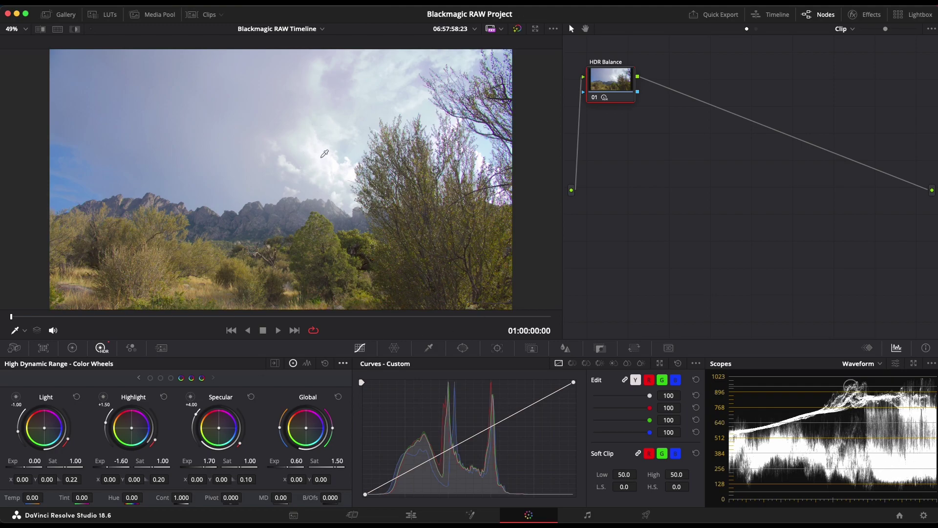
pyautogui.hotkey('ctrl', 'd')
pyautogui.hotkey('ctrl', 'd')
pyautogui.hotkey('ctrl', 'd')
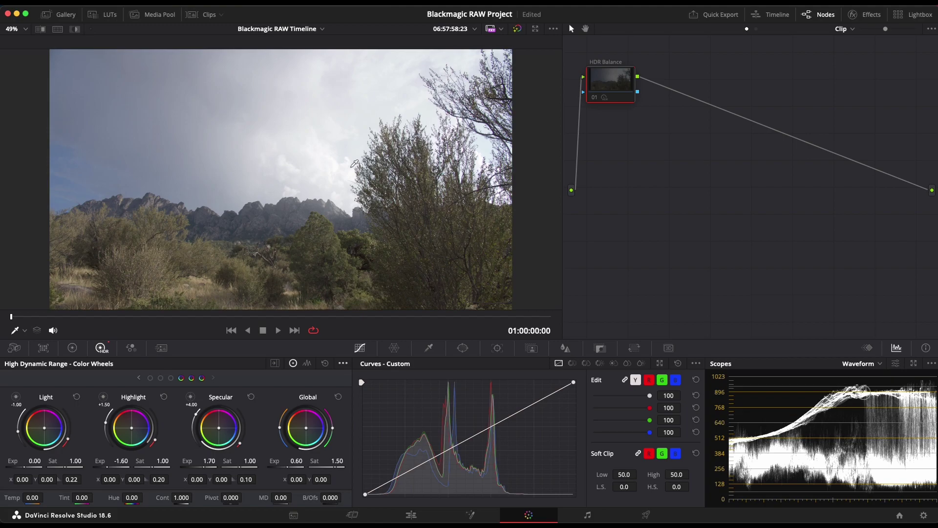
pyautogui.hotkey('ctrl', 'd')
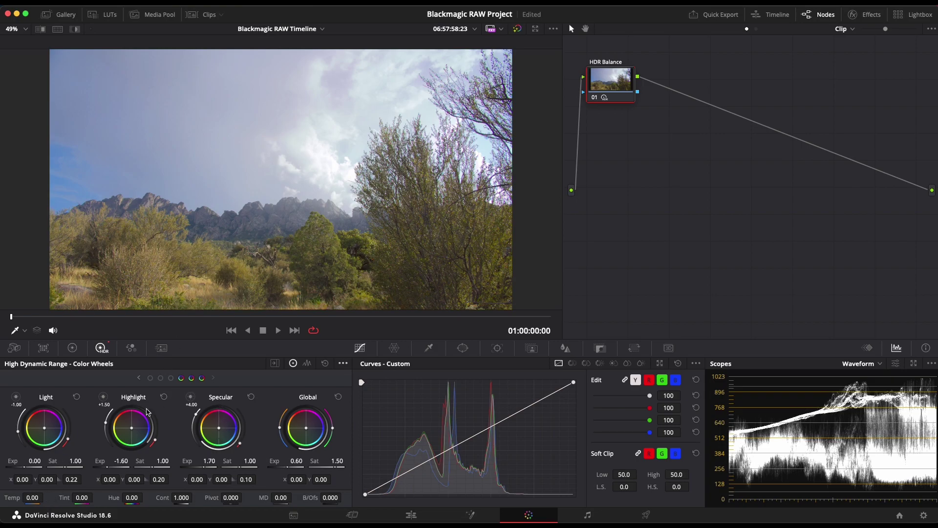
# Lower the Light zone's exposure to -0.70 and compare the image with node 01 off and on.
pyautogui.moveTo(33, 464)
pyautogui.mouseDown()
pyautogui.moveTo(8, 471)
pyautogui.moveTo(29, 462)
pyautogui.mouseUp()
pyautogui.moveTo(450, 255); pyautogui.dragTo(357, 243)
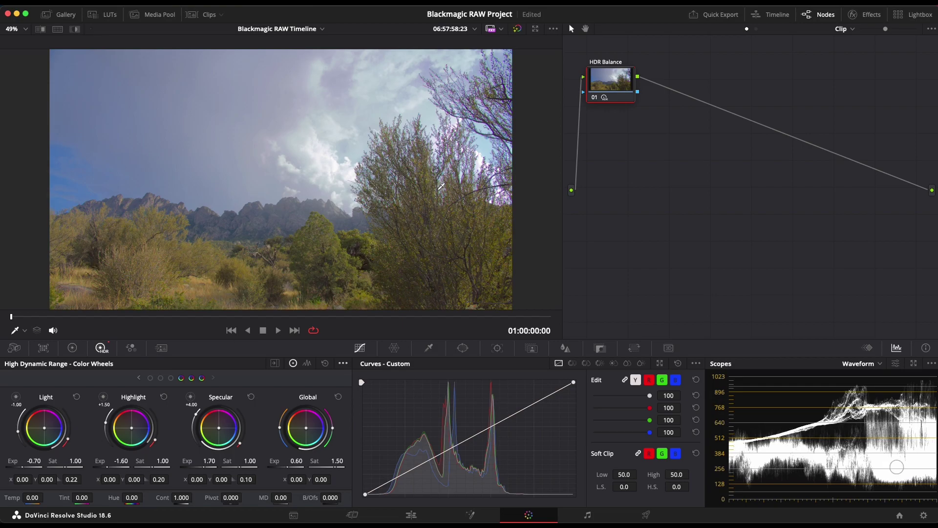
pyautogui.press('super+d')
pyautogui.press('super+d')
pyautogui.press('super+d')
pyautogui.press('super+d')
# Shift the Light zone's color balance to Y -0.01 with exposure -0.70, comparing with node 01 off and on and resetting the zone once.
pyautogui.moveTo(45, 430); pyautogui.dragTo(45, 430)
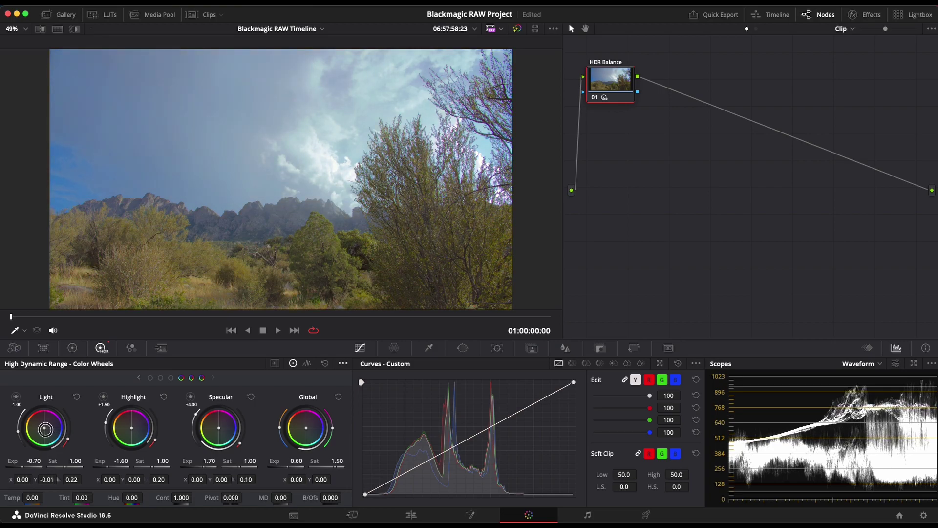
pyautogui.press('super+d')
pyautogui.press('super+d')
pyautogui.moveTo(45, 428); pyautogui.dragTo(43, 431)
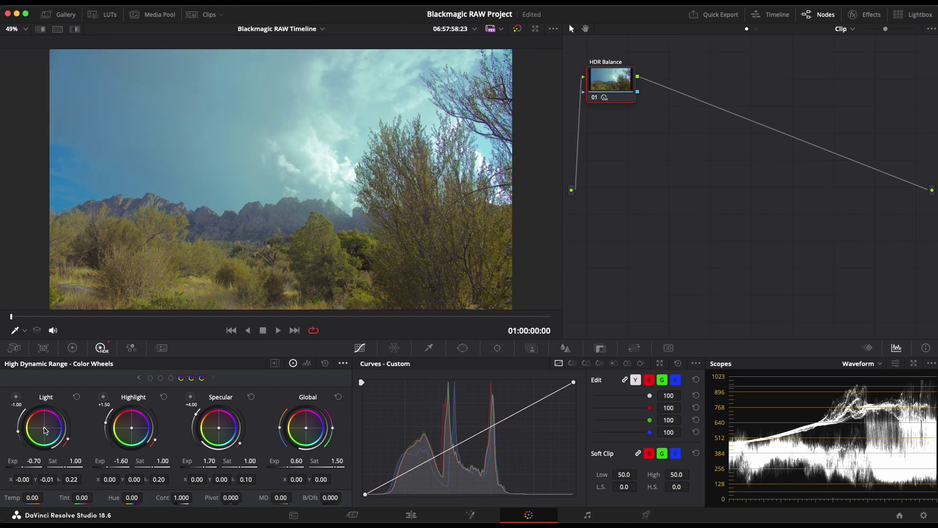
pyautogui.click(76, 396)
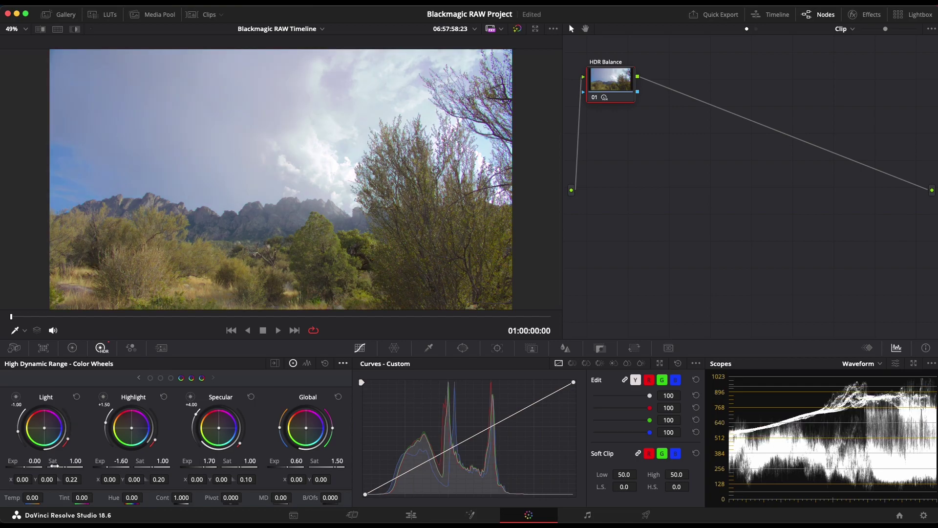
pyautogui.moveTo(460, 257); pyautogui.dragTo(343, 247)
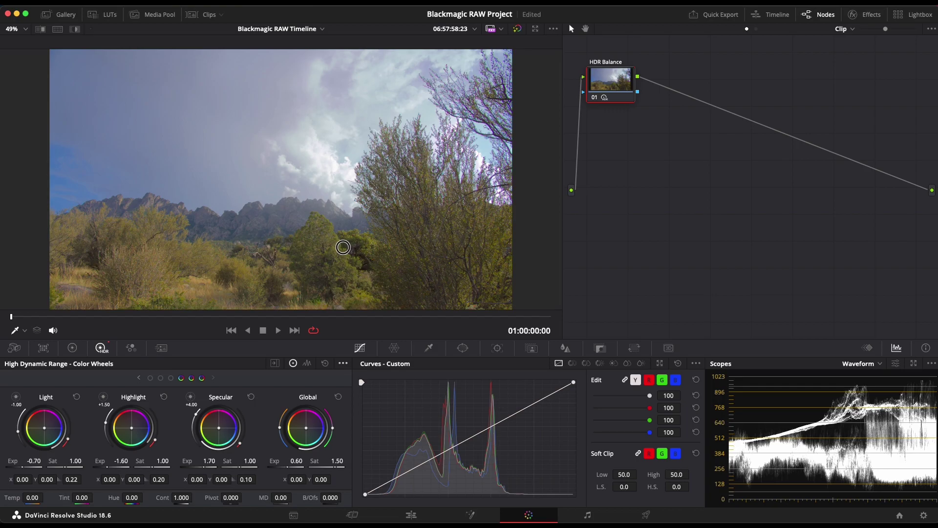
pyautogui.moveTo(45, 429); pyautogui.dragTo(45, 431)
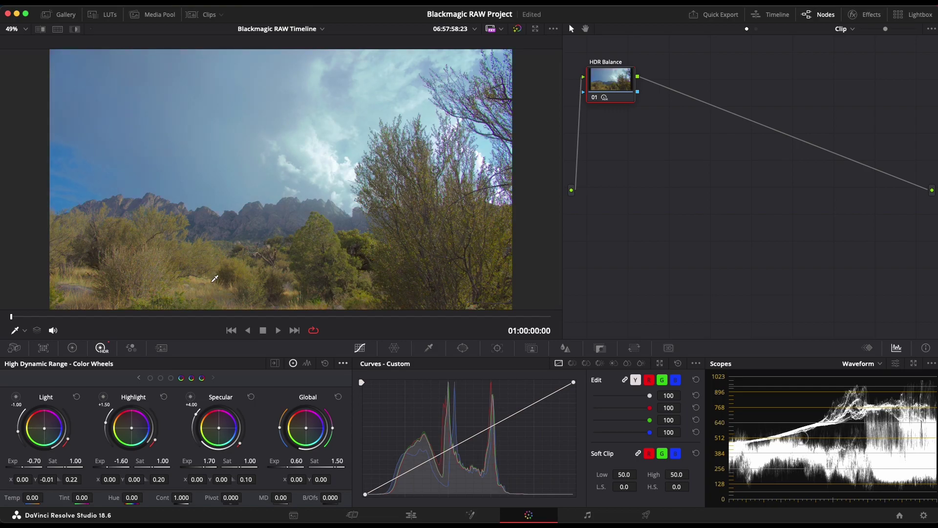
pyautogui.click(344, 364)
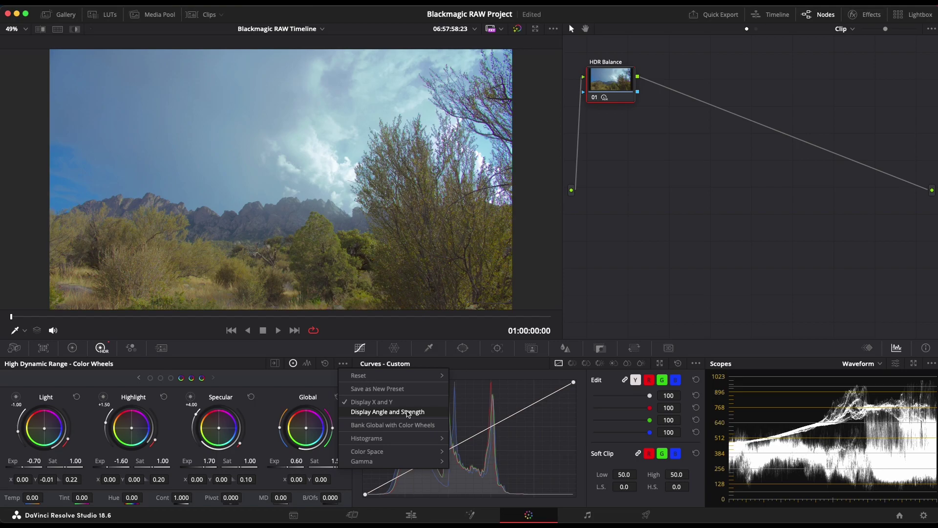
pyautogui.click(330, 384)
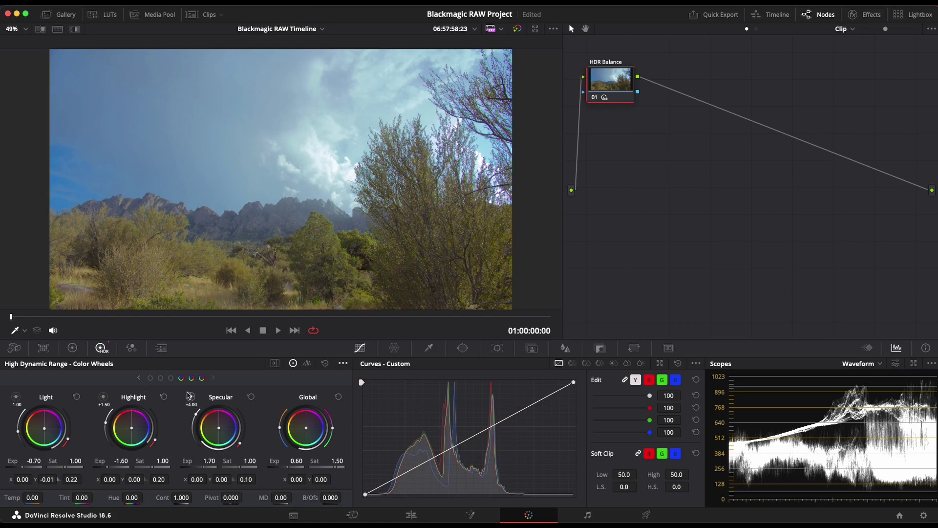
# Preview which image areas the Light, Highlight and Specular zones cover.
pyautogui.click(18, 395)
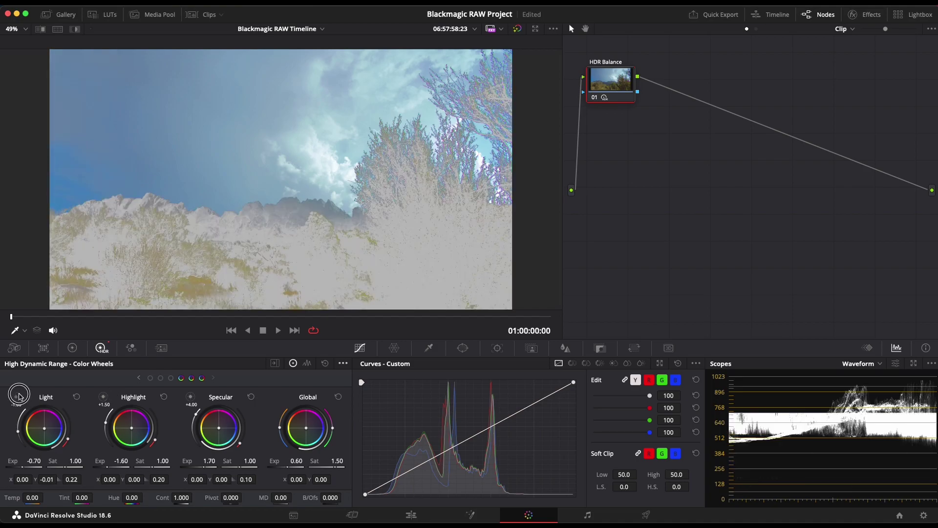
pyautogui.click(103, 397)
pyautogui.click(190, 397)
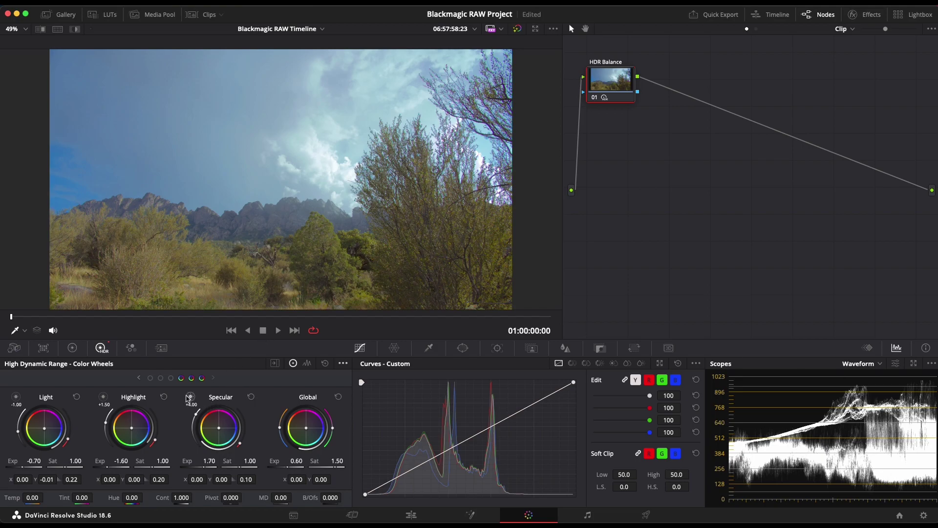
pyautogui.moveTo(191, 396)
pyautogui.moveTo(18, 401)
# Turn on viewer highlighting, nudge the Highlight and Light exposures to see the areas they affect, and turn highlighting off.
pyautogui.click(75, 29)
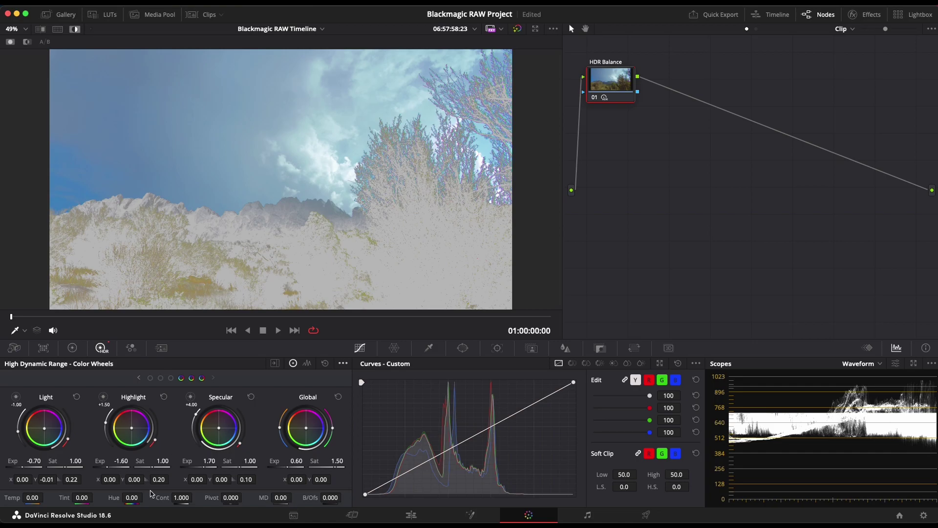
pyautogui.moveTo(122, 463)
pyautogui.mouseDown()
pyautogui.moveTo(97, 462)
pyautogui.moveTo(122, 463)
pyautogui.mouseUp()
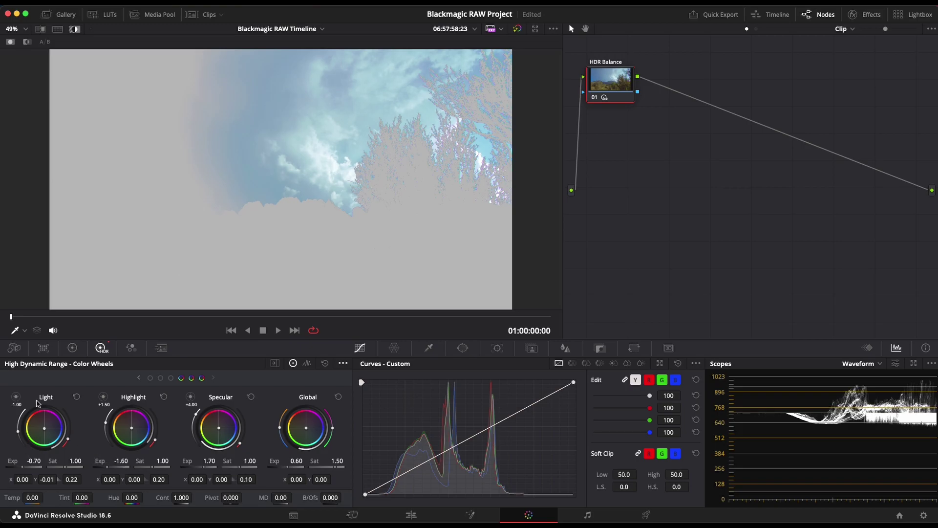
pyautogui.moveTo(39, 462)
pyautogui.mouseDown()
pyautogui.moveTo(18, 462)
pyautogui.moveTo(38, 462)
pyautogui.mouseUp()
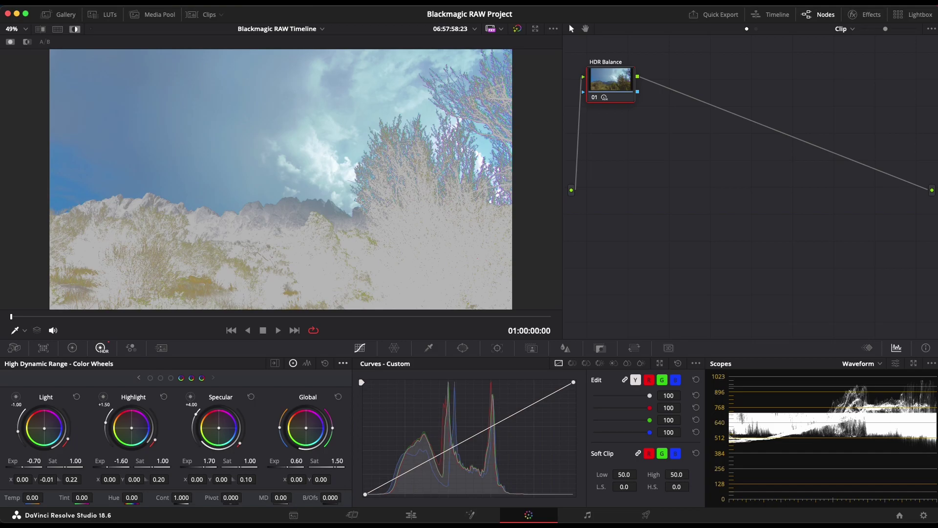
pyautogui.click(75, 28)
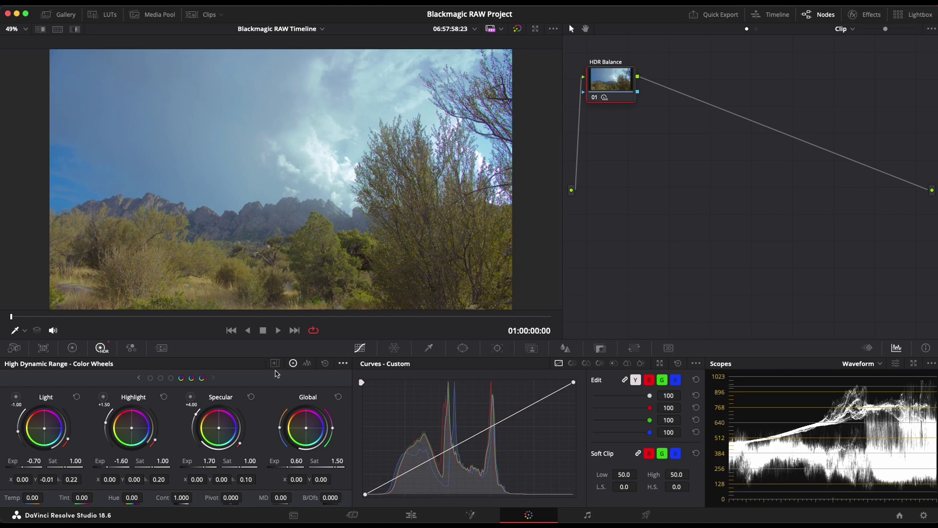
# Show the Dark, Shadow and Light wheels, set contrast to 1.040 and pivot to 1.980, and compare with node 01 off and on.
pyautogui.click(139, 378)
pyautogui.click(139, 378)
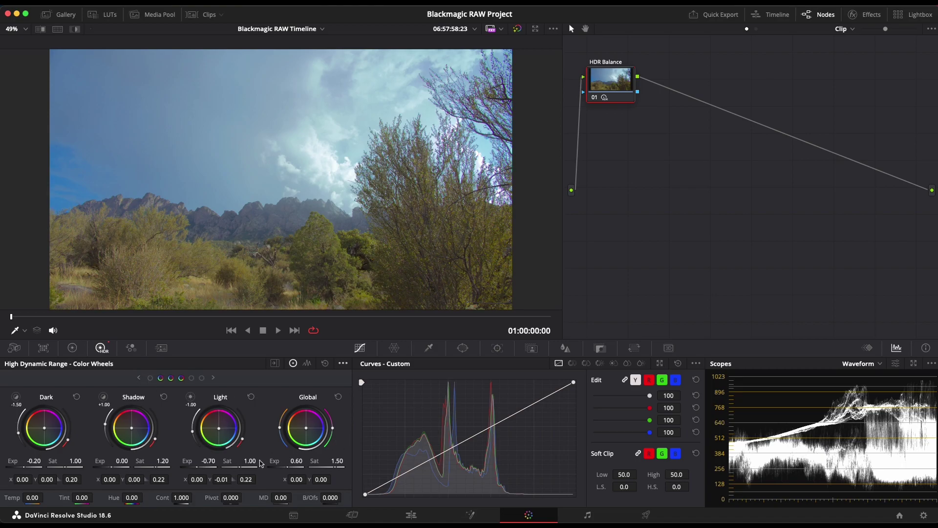
pyautogui.moveTo(190, 498); pyautogui.dragTo(195, 497)
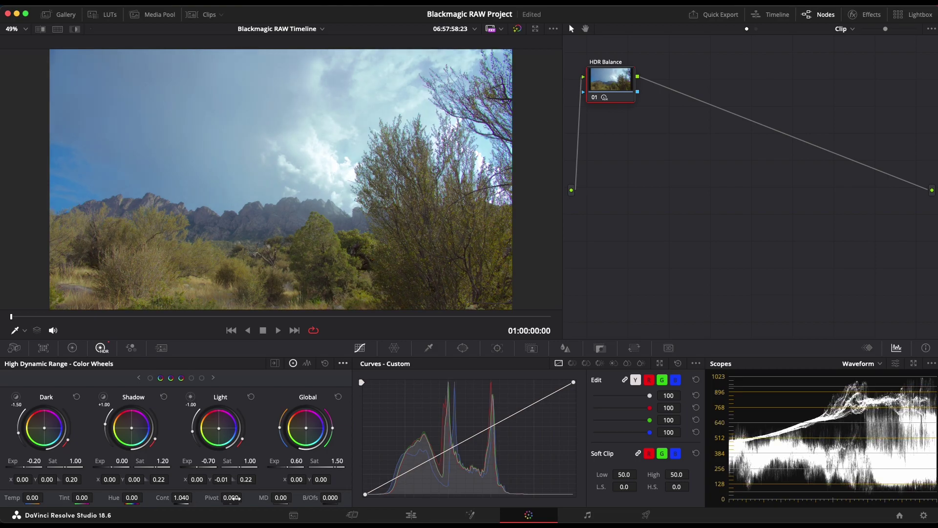
pyautogui.moveTo(235, 497); pyautogui.dragTo(352, 512)
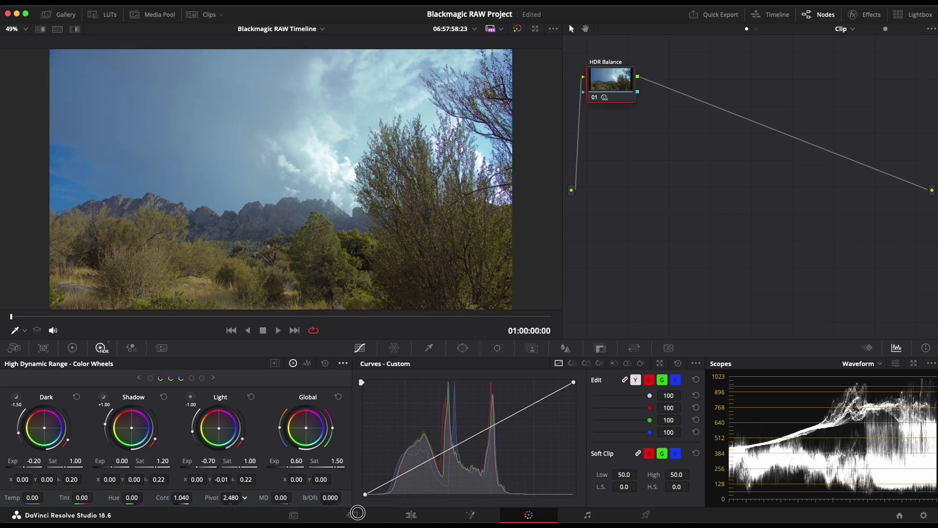
pyautogui.moveTo(457, 259); pyautogui.dragTo(450, 260)
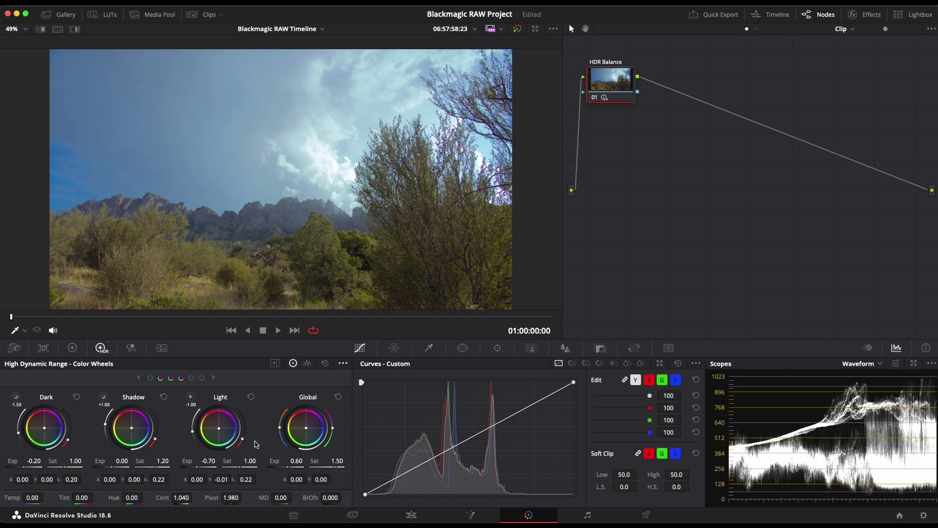
pyautogui.press('super+d')
pyautogui.press('super+d')
# Try midtone detail at 100.00, and settle it at 20.00.
pyautogui.moveTo(281, 498)
pyautogui.mouseDown()
pyautogui.moveTo(298, 498)
pyautogui.moveTo(281, 498)
pyautogui.mouseUp()
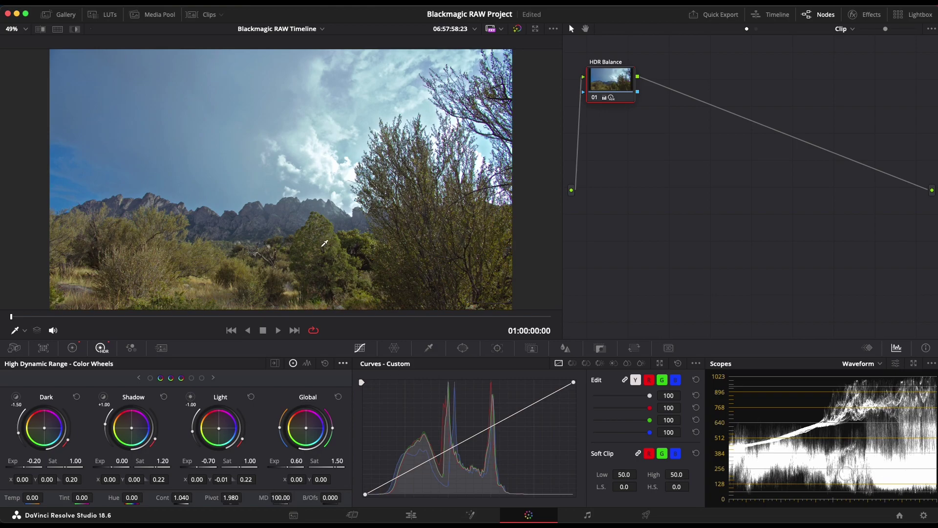
pyautogui.moveTo(284, 501); pyautogui.dragTo(206, 499)
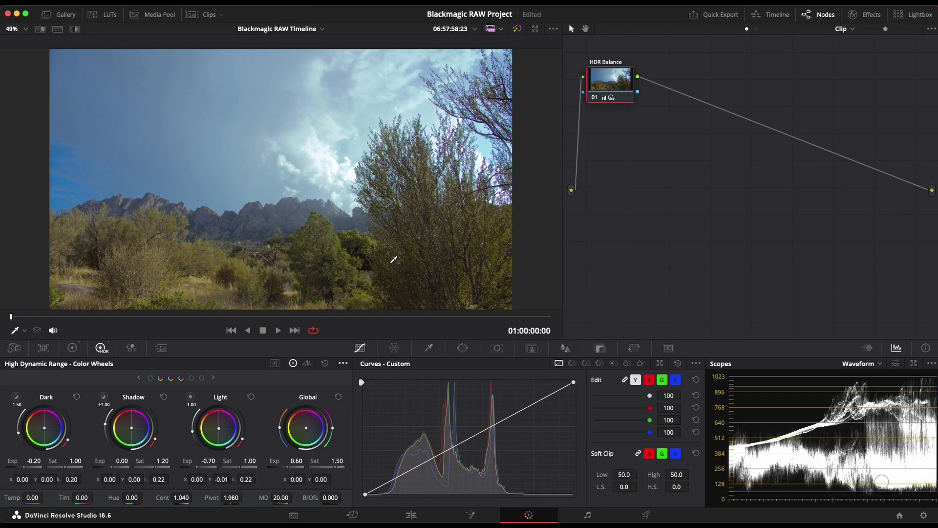
# Show the HDR zones graph and select each zone in order from Black to Specular.
pyautogui.click(308, 363)
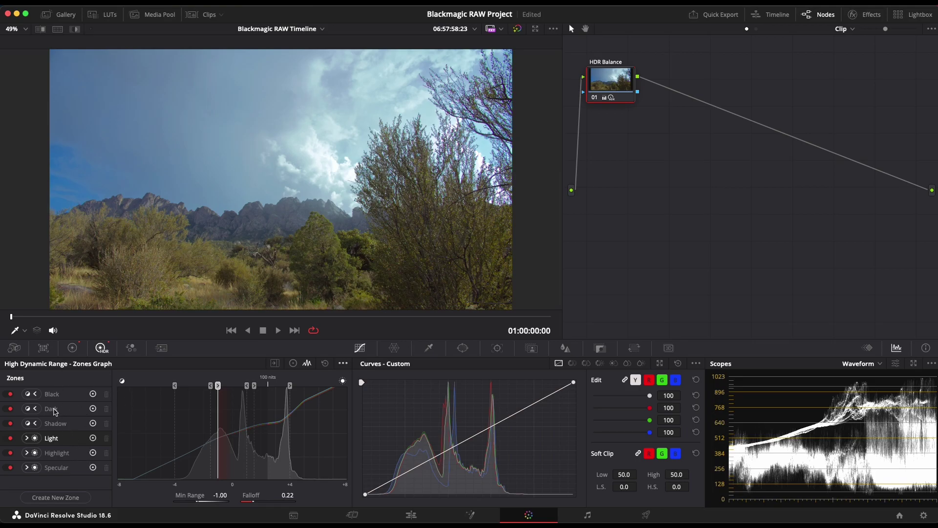
pyautogui.click(70, 394)
pyautogui.click(69, 409)
pyautogui.click(76, 426)
pyautogui.click(76, 439)
pyautogui.click(74, 454)
pyautogui.click(75, 468)
# Examine the maximum range and falloff of the Black, Dark and Shadow zones on the graph.
pyautogui.click(69, 394)
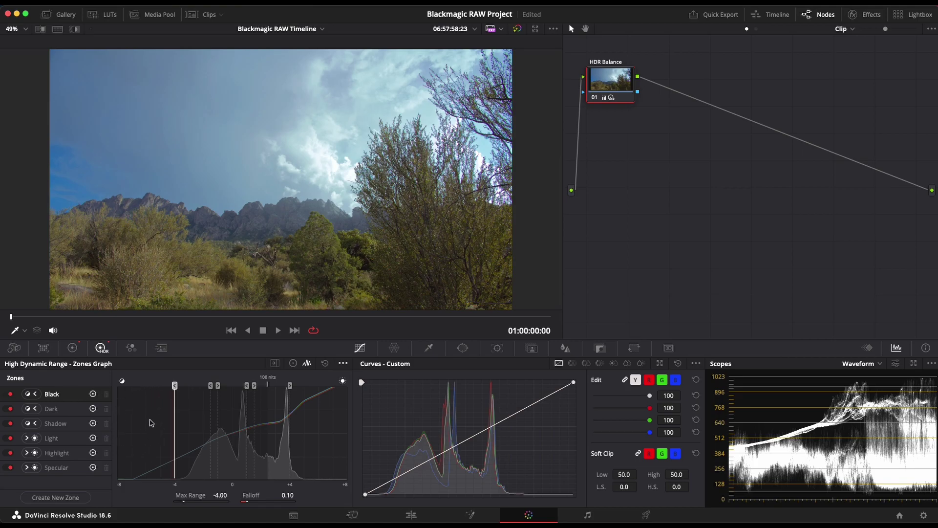
pyautogui.click(69, 410)
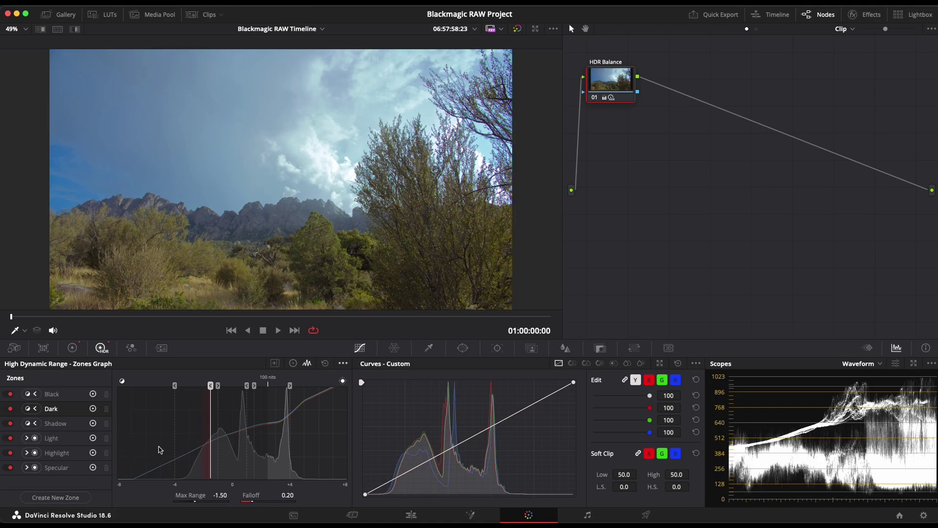
pyautogui.click(66, 396)
pyautogui.click(65, 424)
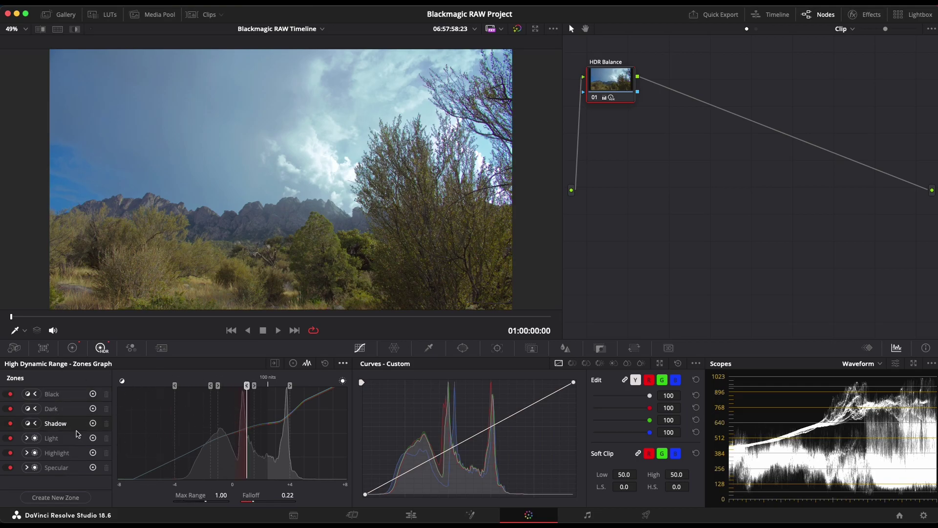
pyautogui.click(67, 394)
pyautogui.click(68, 414)
pyautogui.click(69, 424)
# Compare the Light zone's span with Shadow on the graph, and examine the Highlight and Specular zones' minimum ranges.
pyautogui.click(59, 439)
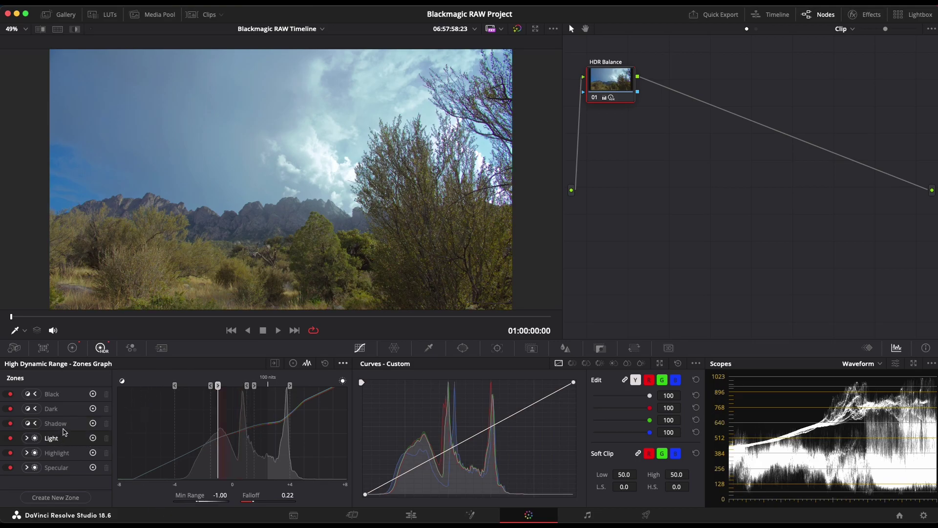
pyautogui.click(74, 428)
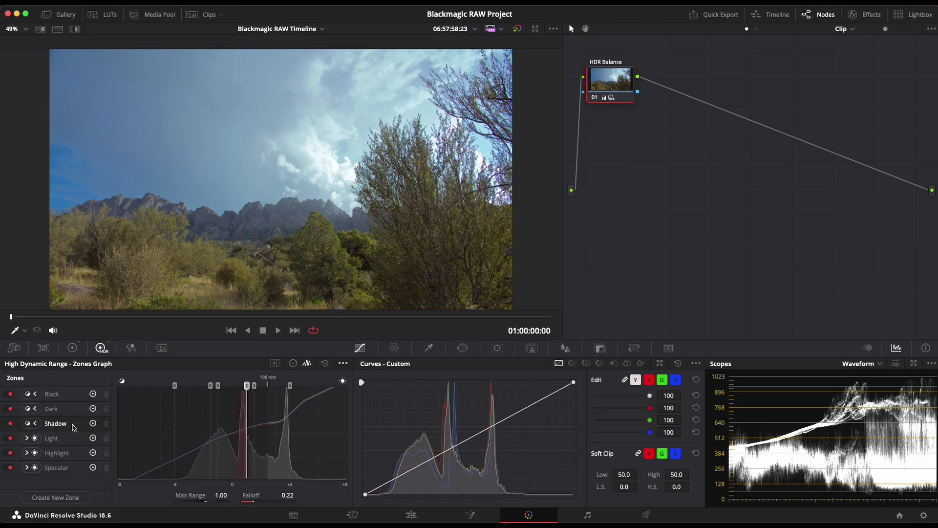
pyautogui.click(72, 439)
pyautogui.click(71, 438)
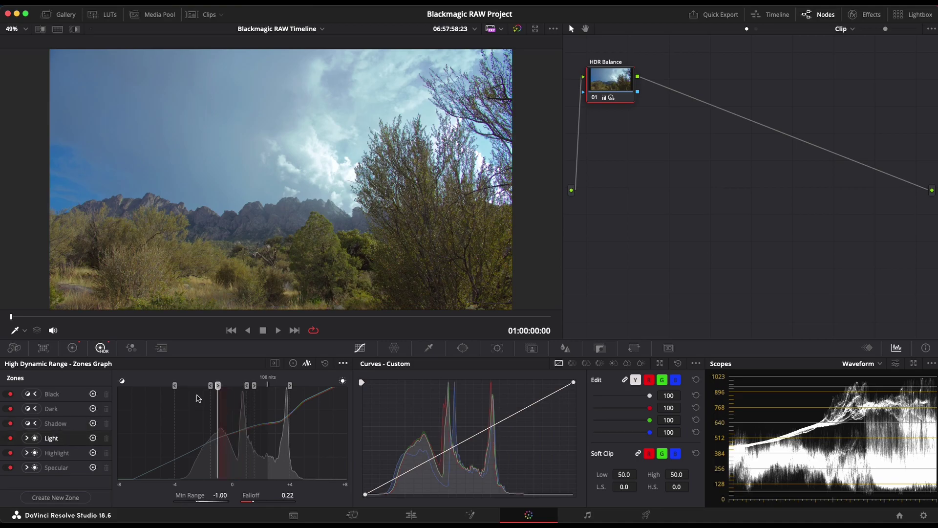
pyautogui.click(72, 454)
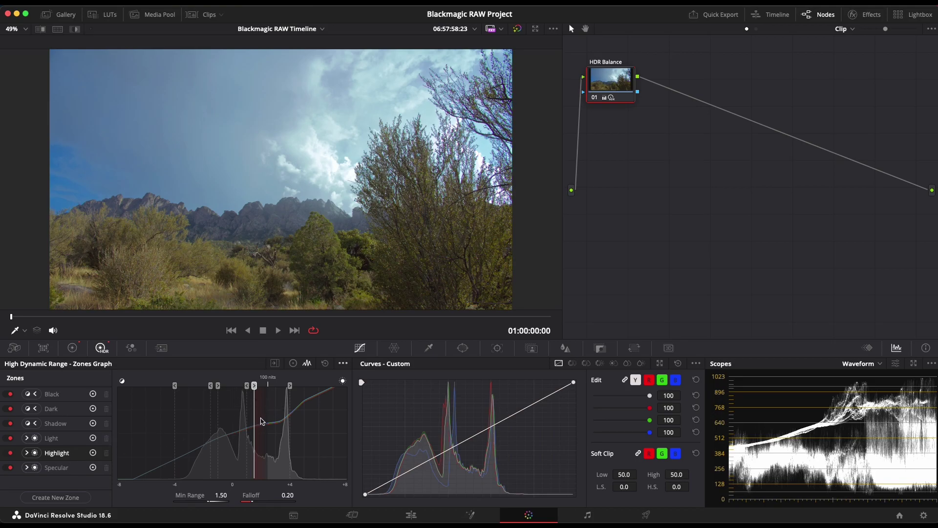
pyautogui.click(73, 468)
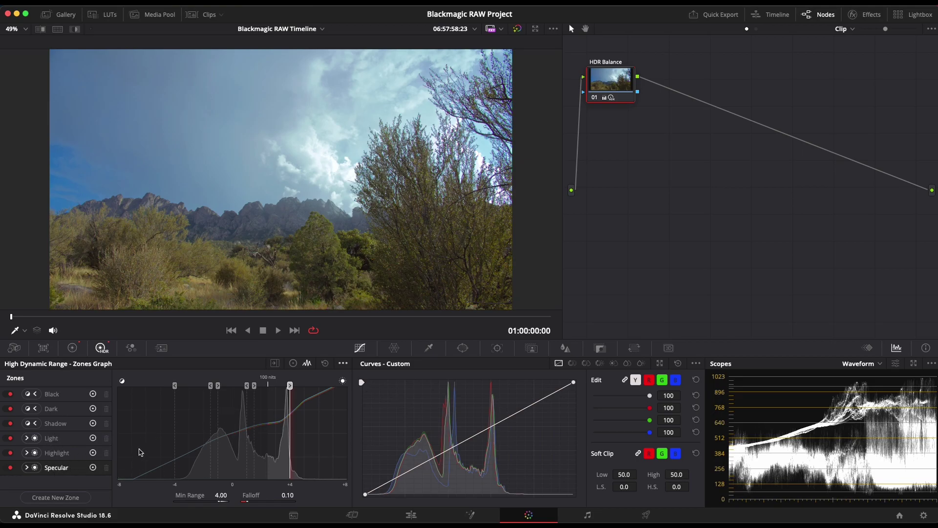
# Disable and re-enable the Black and Dark zones to check their effect on the image.
pyautogui.click(68, 397)
pyautogui.click(70, 409)
pyautogui.click(8, 395)
pyautogui.click(8, 394)
pyautogui.click(8, 395)
pyautogui.click(8, 394)
pyautogui.click(10, 409)
pyautogui.click(10, 410)
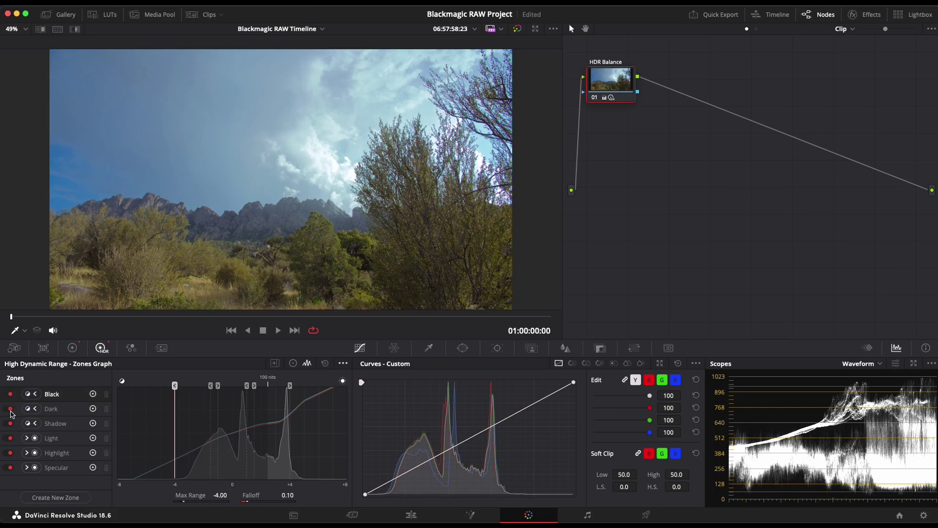
# Switch the Black zone from a dark-type to a light-type zone and select the Dark zone.
pyautogui.click(36, 395)
pyautogui.click(49, 395)
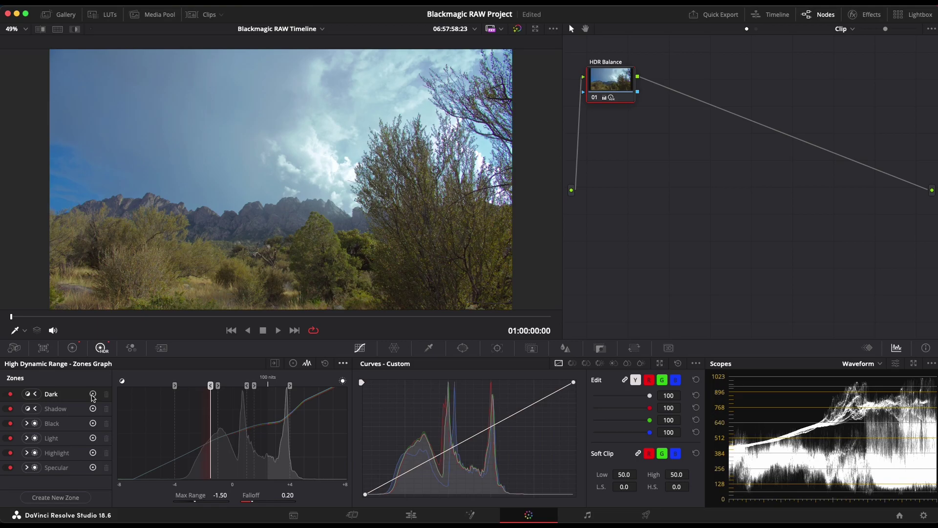
# Create a dark-type HDR zone named Test with a range of 1.23 and a falloff of 0.27.
pyautogui.click(71, 504)
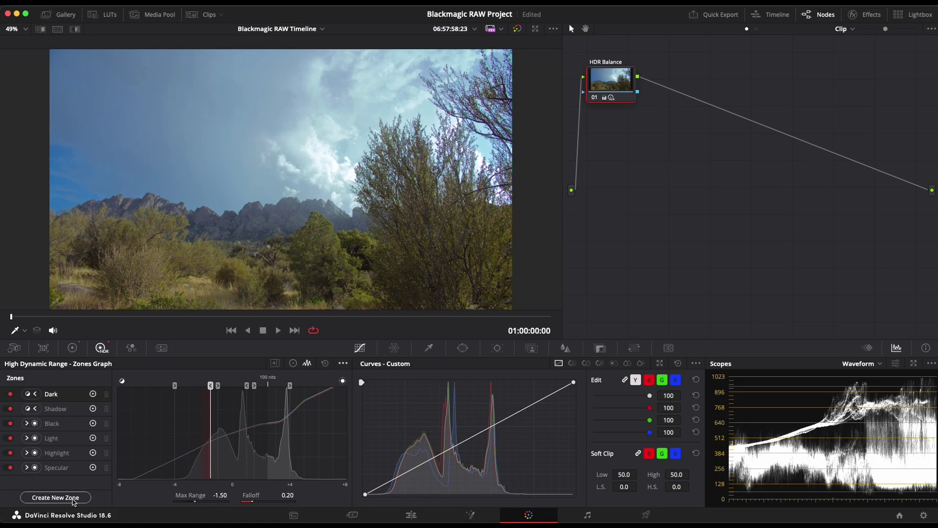
pyautogui.click(73, 500)
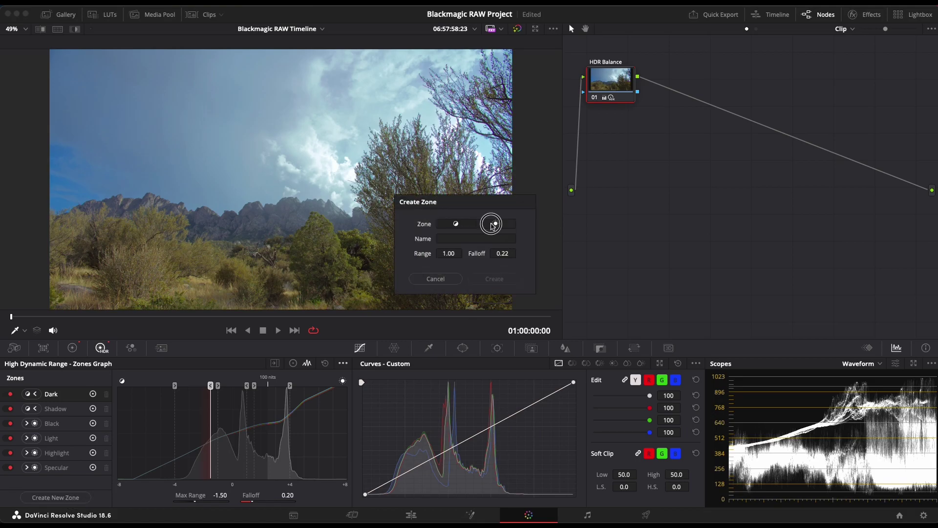
pyautogui.click(469, 224)
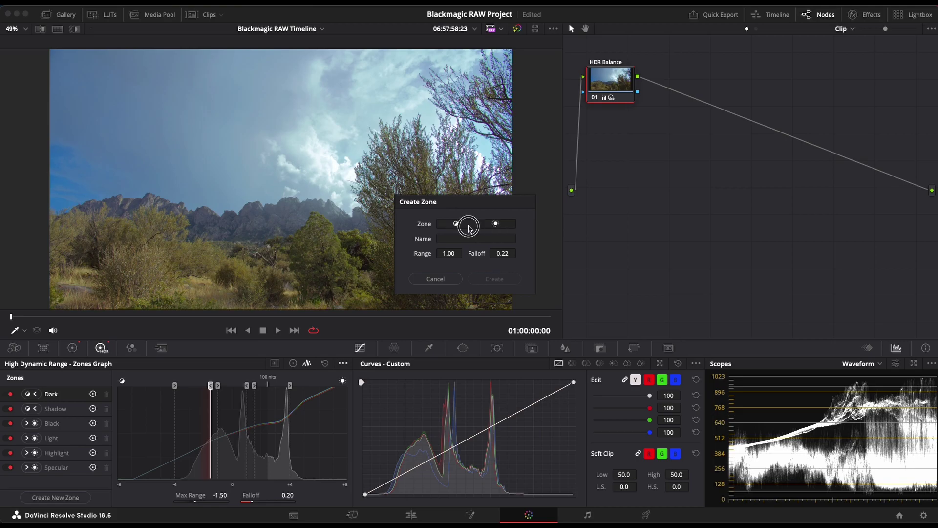
pyautogui.click(463, 239)
pyautogui.write('T')
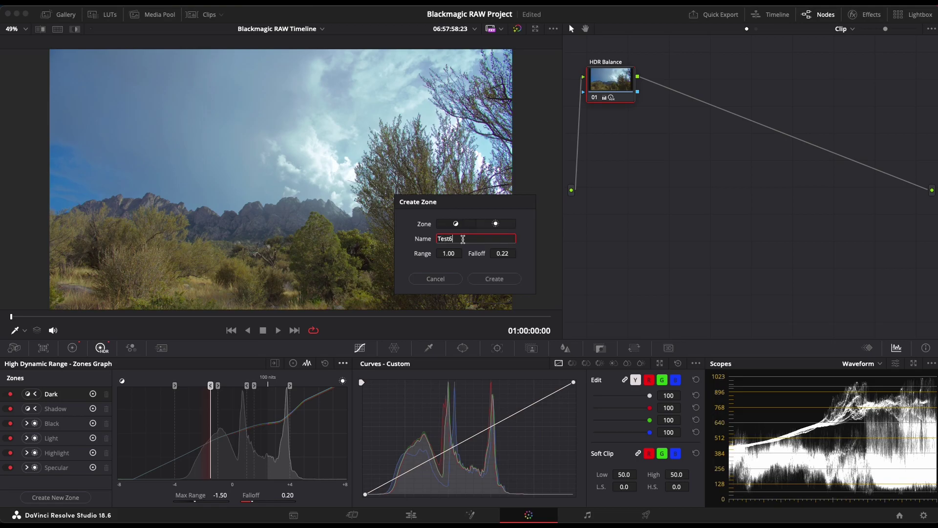
pyautogui.write('est')
pyautogui.click(457, 225)
pyautogui.moveTo(447, 255); pyautogui.dragTo(493, 254)
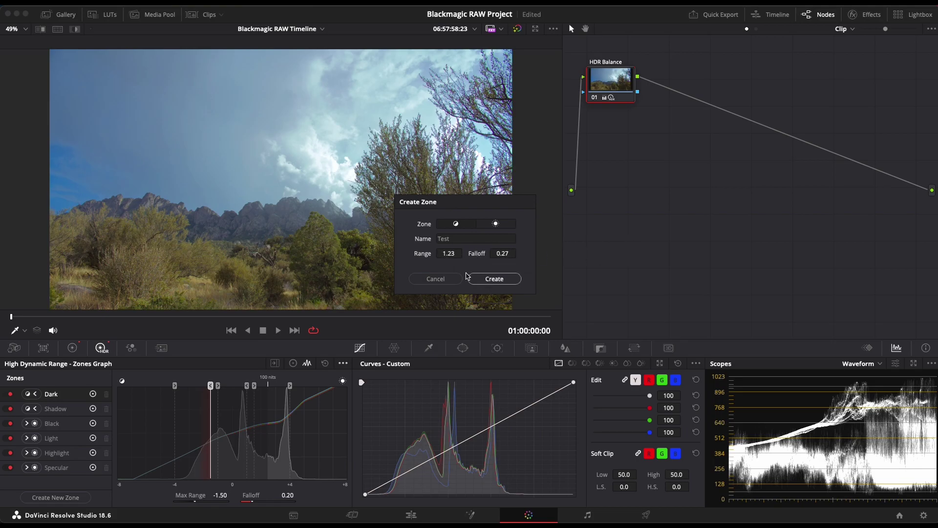
pyautogui.click(503, 278)
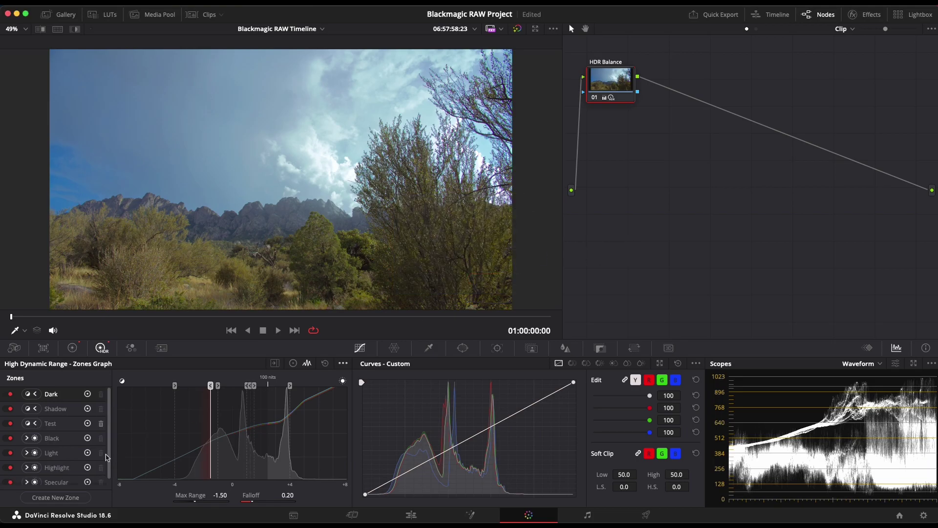
# Toggle the Test zone to check its effect and delete it from the zones list.
pyautogui.click(64, 428)
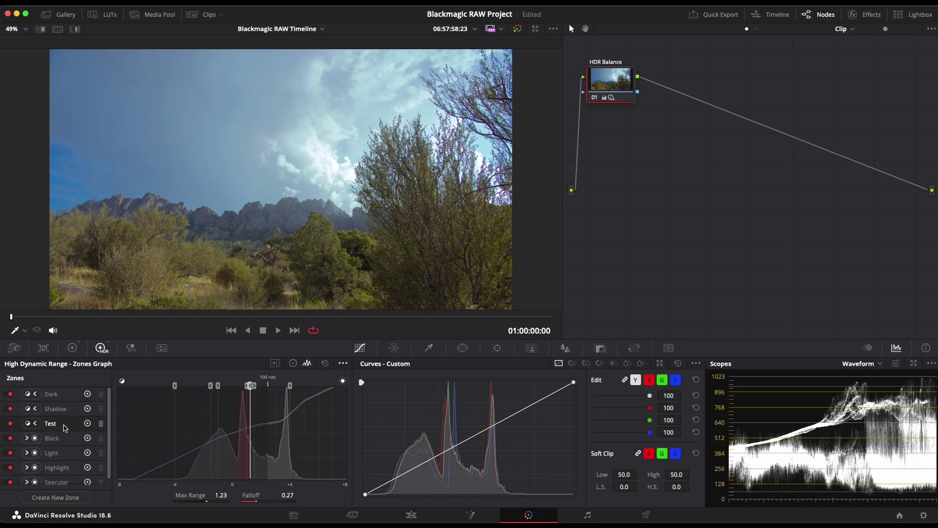
pyautogui.click(11, 423)
pyautogui.click(11, 423)
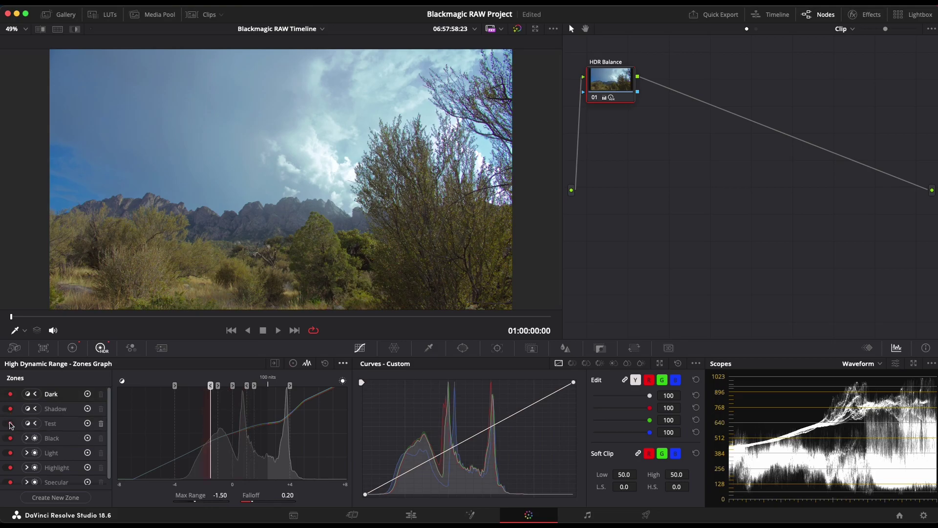
pyautogui.click(100, 424)
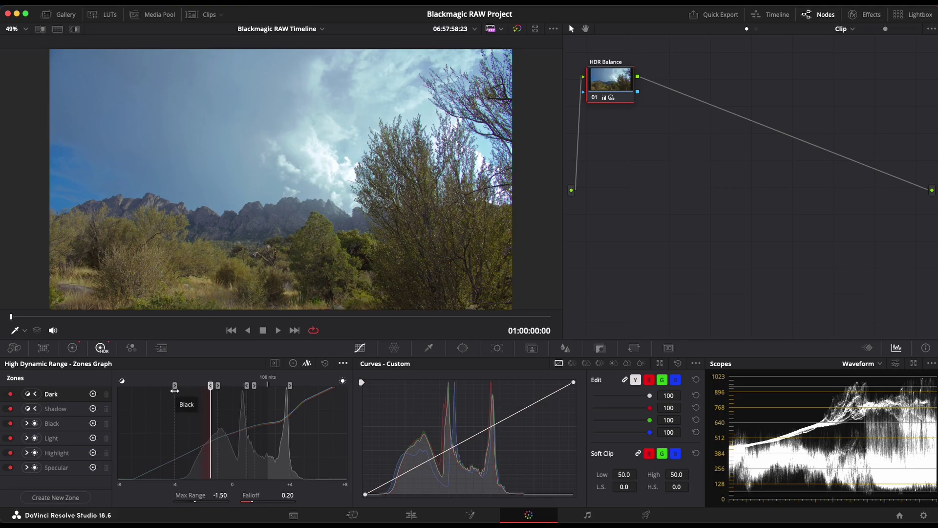
# Try widening the Dark zone's falloff and check how it overlaps the neighbouring zones on the graph.
pyautogui.click(72, 409)
pyautogui.click(71, 423)
pyautogui.click(68, 400)
pyautogui.moveTo(208, 503)
pyautogui.mouseDown()
pyautogui.moveTo(101, 496)
pyautogui.moveTo(280, 504)
pyautogui.moveTo(103, 485)
pyautogui.moveTo(218, 488)
pyautogui.moveTo(197, 490)
pyautogui.moveTo(199, 502)
pyautogui.mouseUp()
pyautogui.moveTo(250, 501); pyautogui.dragTo(906, 502)
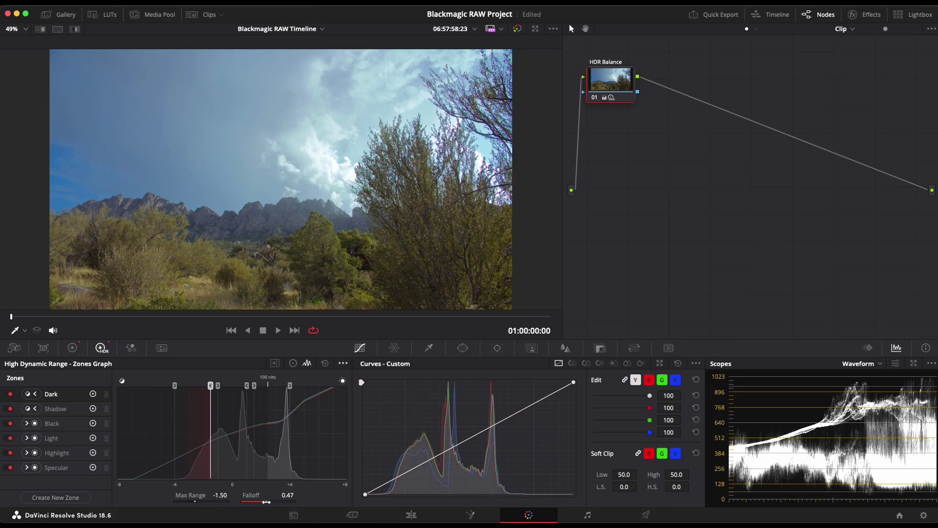
pyautogui.moveTo(265, 501); pyautogui.dragTo(349, 508)
pyautogui.moveTo(576, 274); pyautogui.dragTo(268, 501)
# Try resetting all HDR adjustments, undo that reset, and restore the Dark zone's default falloff of 0.20.
pyautogui.click(324, 366)
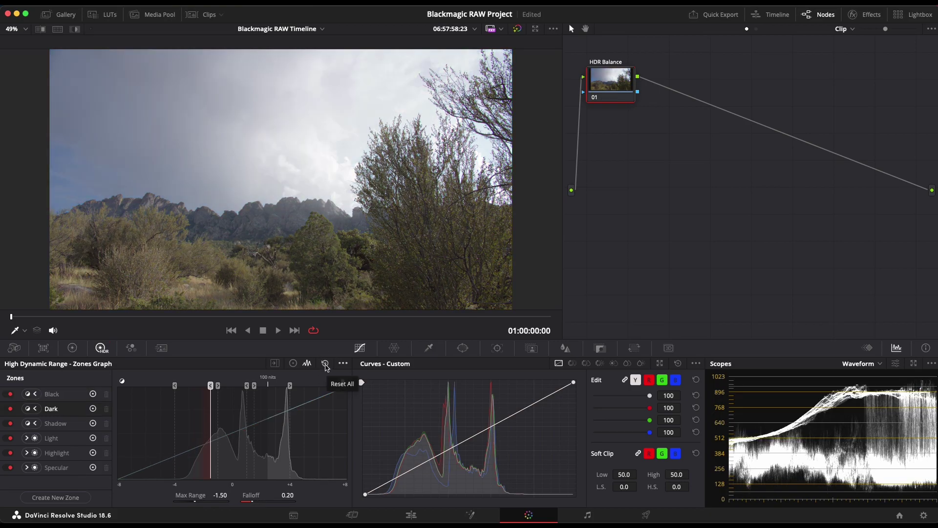
pyautogui.press('super+z')
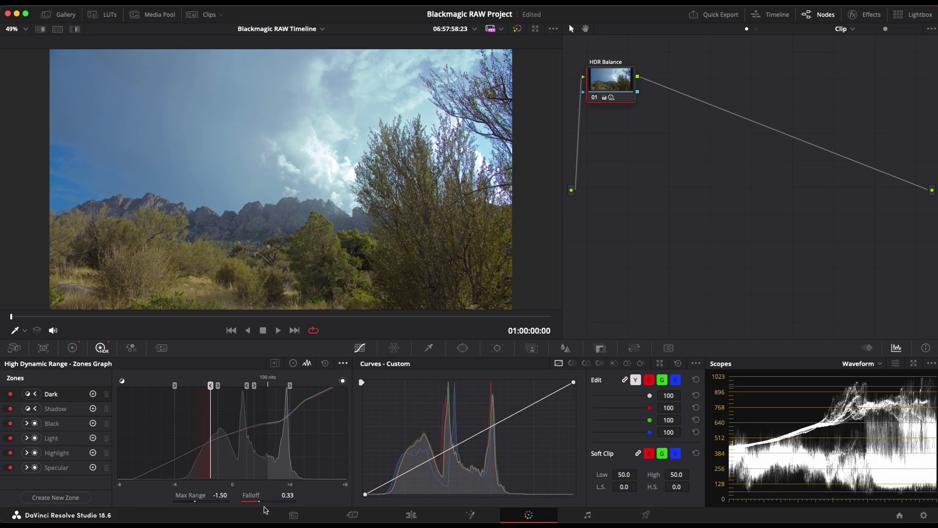
pyautogui.doubleClick(252, 495)
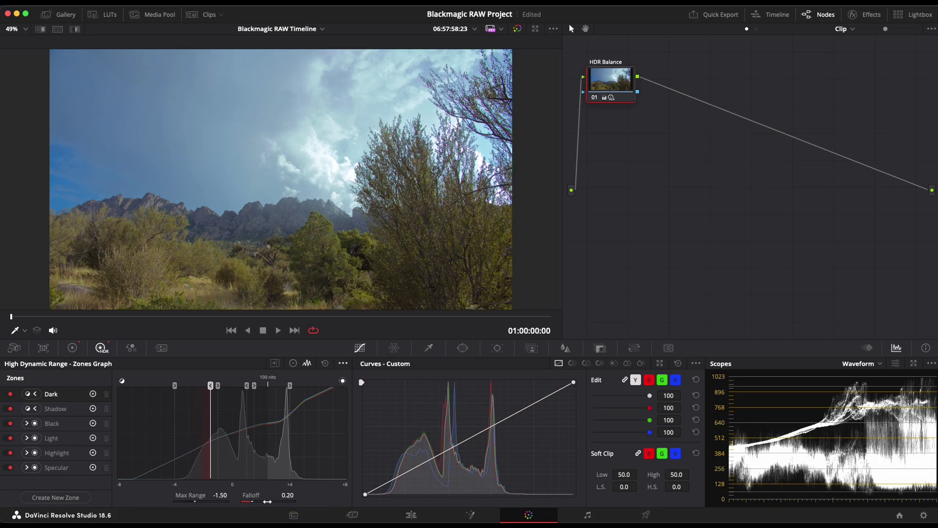
pyautogui.moveTo(255, 498); pyautogui.dragTo(469, 512)
pyautogui.doubleClick(256, 498)
# Toggle the HDR Balance node off and on to compare the landscape image before and after grading.
pyautogui.hotkey('ctrl', 'd')
pyautogui.hotkey('ctrl', 'd')
pyautogui.hotkey('ctrl', 'd')
pyautogui.hotkey('ctrl', 'd')
pyautogui.hotkey('ctrl', 'd')
pyautogui.hotkey('ctrl', 'd')
# Return the HDR palette to the color wheels and open clip 03, the store interior, for grading.
pyautogui.click(295, 364)
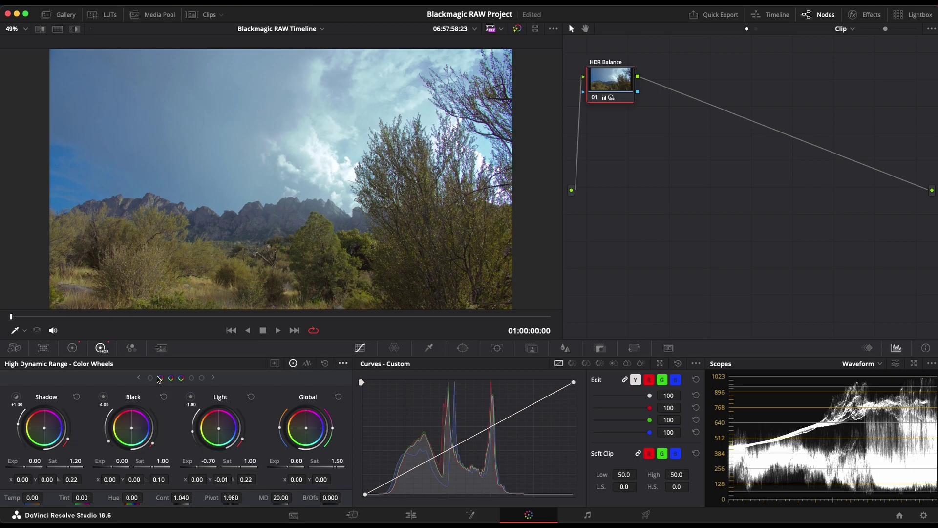
pyautogui.click(137, 378)
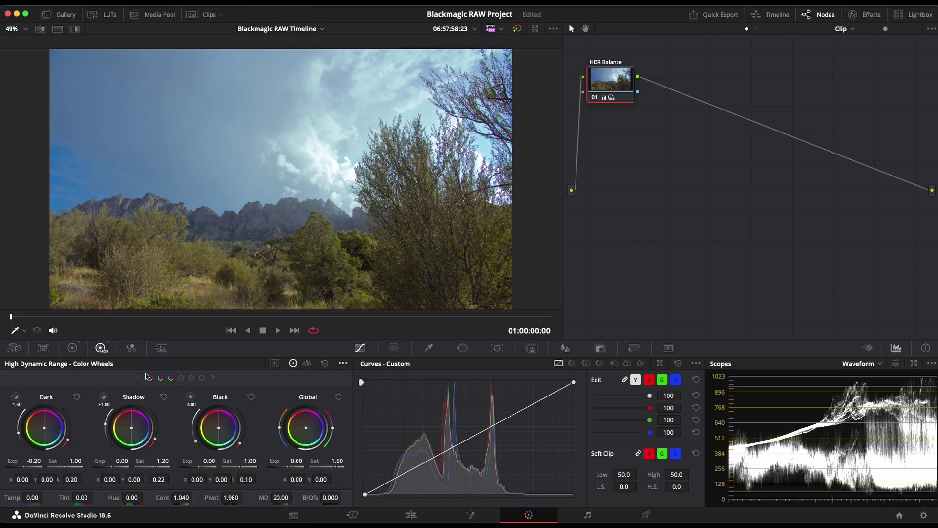
pyautogui.click(200, 15)
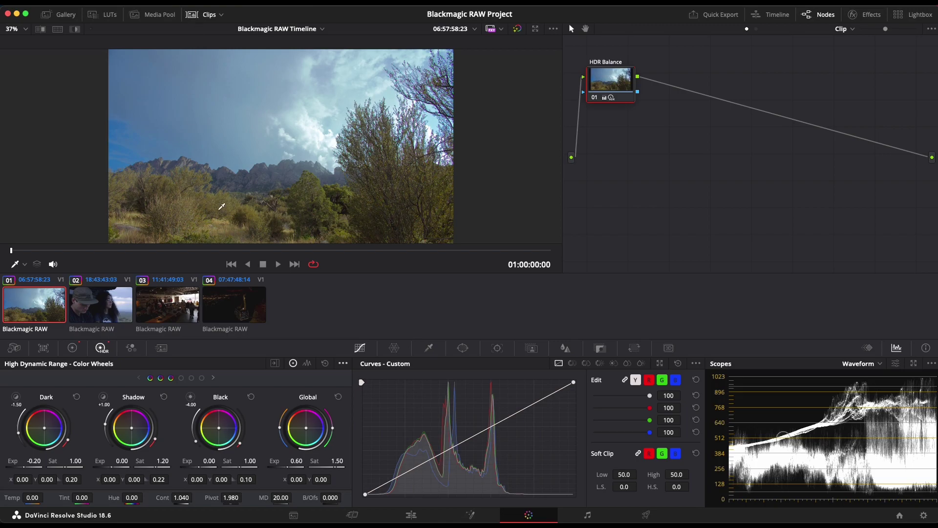
pyautogui.click(167, 306)
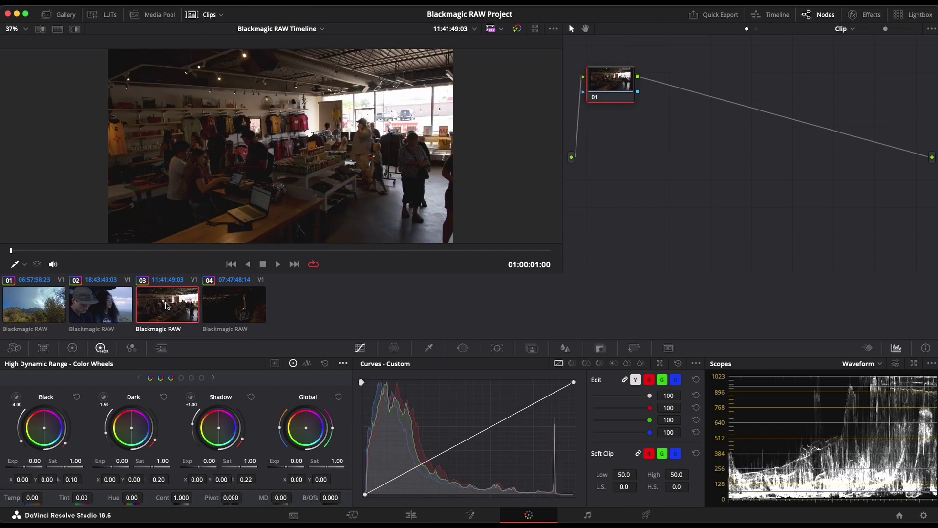
pyautogui.click(215, 306)
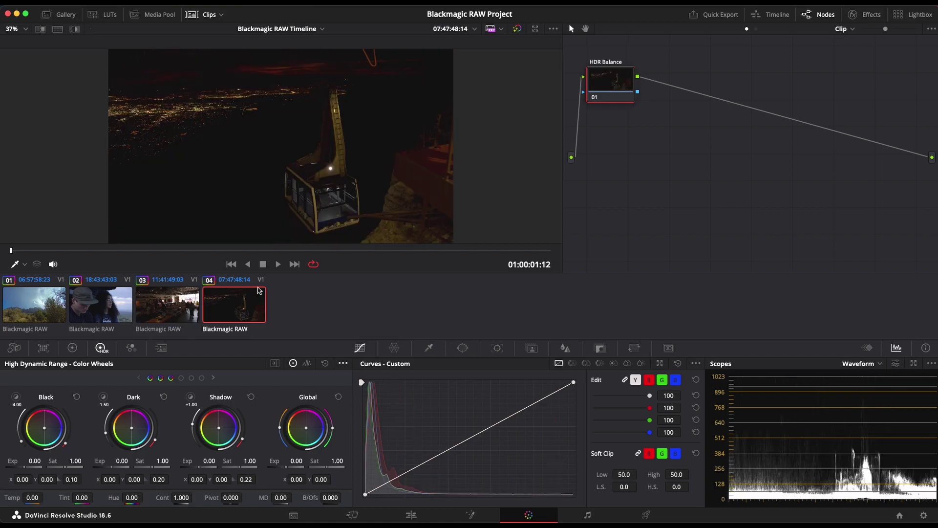
pyautogui.click(181, 302)
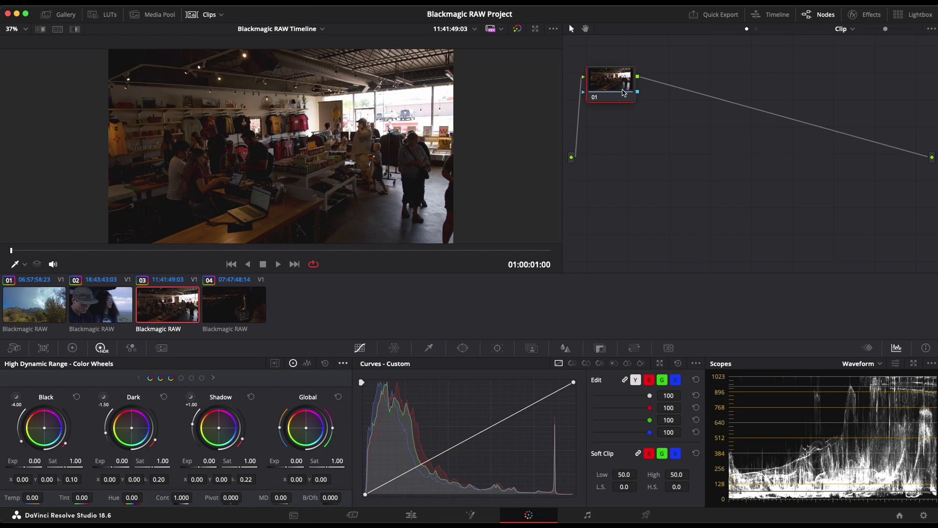
# Label the store clip's node HDR Balance and hide the clip thumbnails.
pyautogui.write('HDR Balance')
pyautogui.press('Return')
pyautogui.click(205, 15)
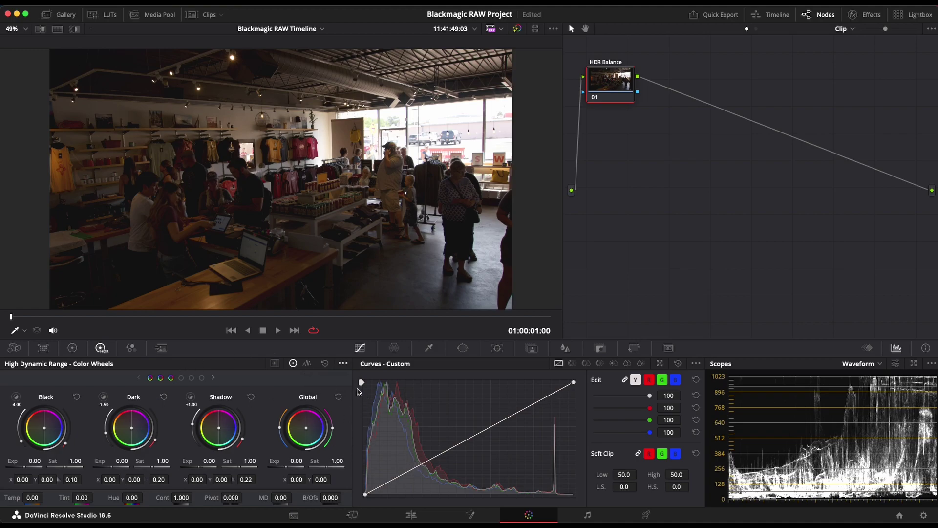
# Expand the HDR palette to show wheels and zones together, and raise the Dark exposure to 0.60.
pyautogui.click(274, 364)
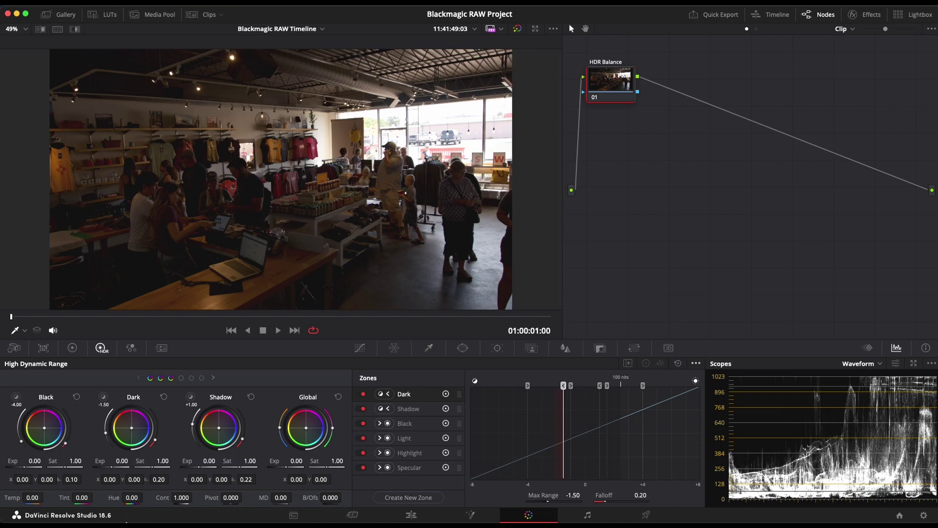
pyautogui.moveTo(121, 469); pyautogui.dragTo(238, 474)
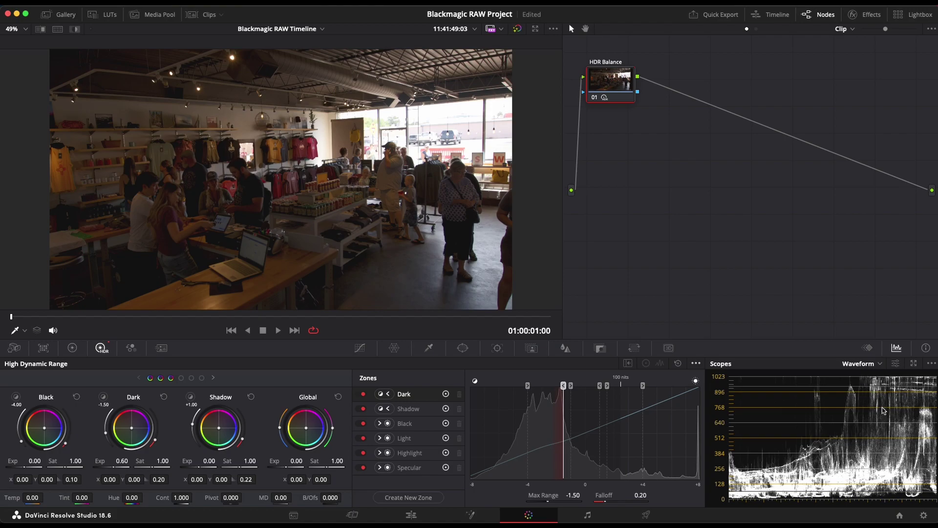
# Examine which parts of the store image the Light, Highlight and Specular zones affect.
pyautogui.click(213, 378)
pyautogui.click(212, 378)
pyautogui.click(140, 378)
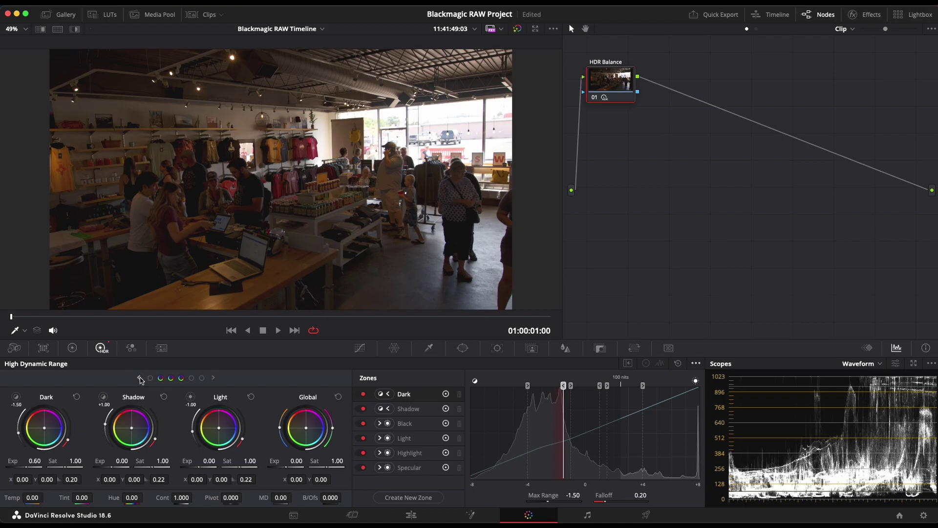
pyautogui.click(213, 377)
pyautogui.click(213, 378)
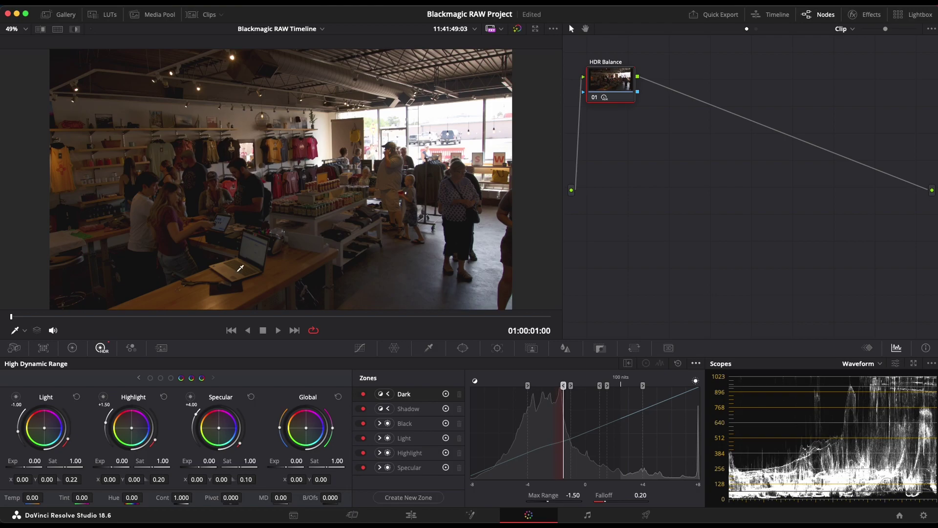
pyautogui.click(16, 398)
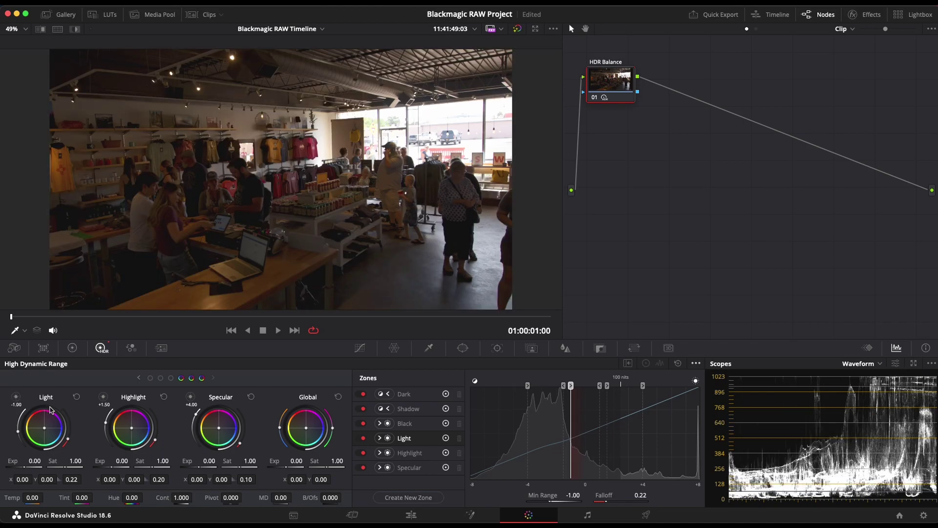
pyautogui.click(103, 398)
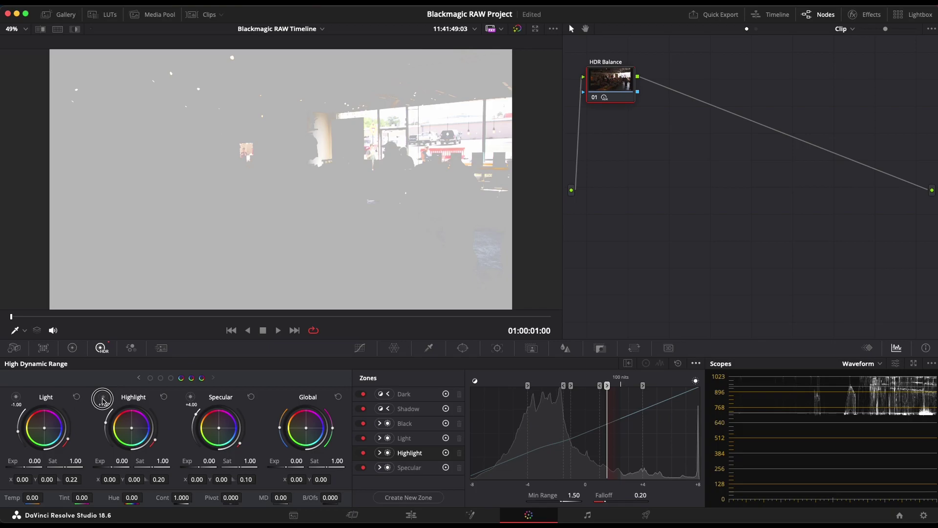
pyautogui.click(187, 400)
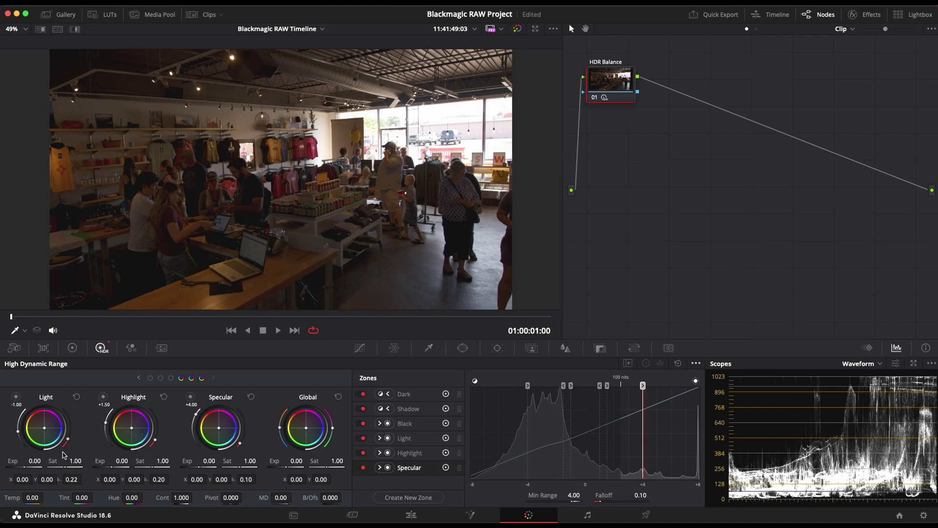
# Lower the Light exposure to -5.50 and compare the image with the HDR Balance node disabled and enabled.
pyautogui.moveTo(28, 467)
pyautogui.mouseDown()
pyautogui.moveTo(10, 466)
pyautogui.moveTo(373, 252)
pyautogui.moveTo(236, 241)
pyautogui.moveTo(478, 257)
pyautogui.moveTo(199, 241)
pyautogui.moveTo(152, 344)
pyautogui.mouseUp()
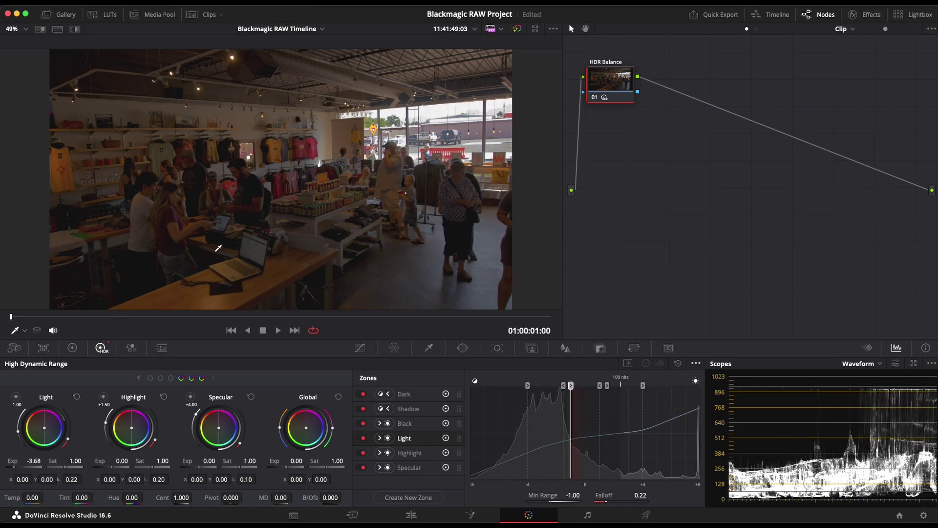
pyautogui.moveTo(14, 466); pyautogui.dragTo(115, 213)
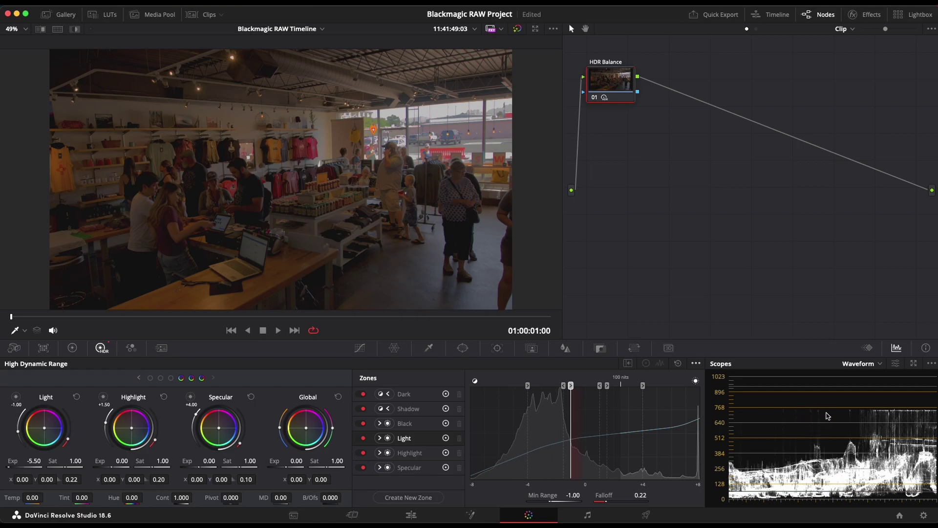
pyautogui.press('super+d')
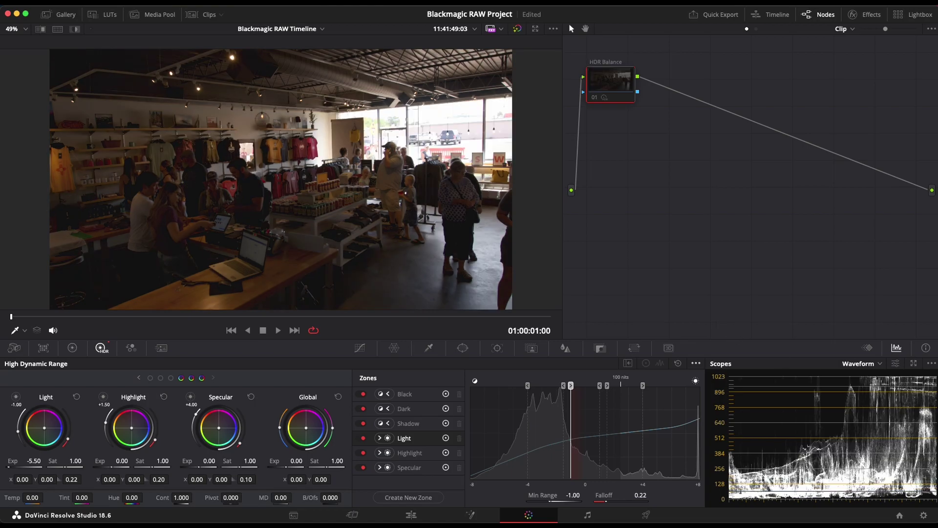
pyautogui.press('super+d')
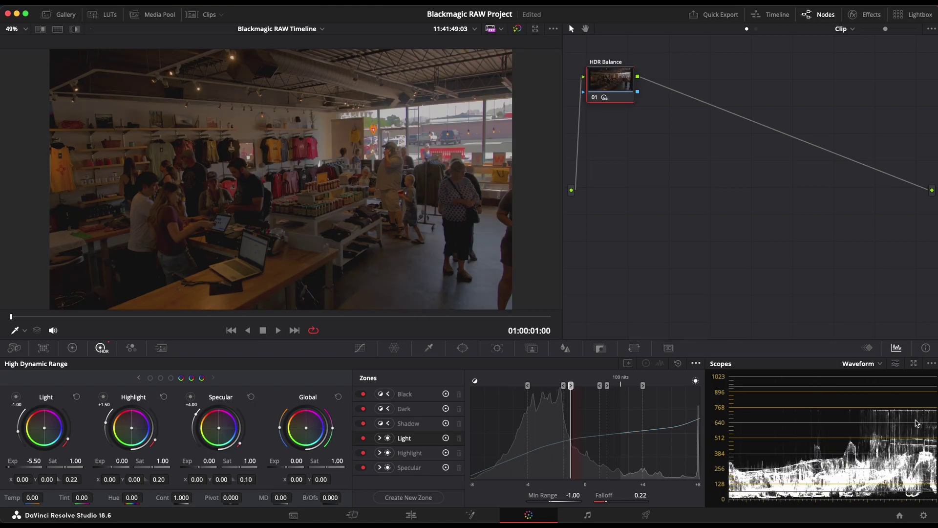
pyautogui.press('super+d')
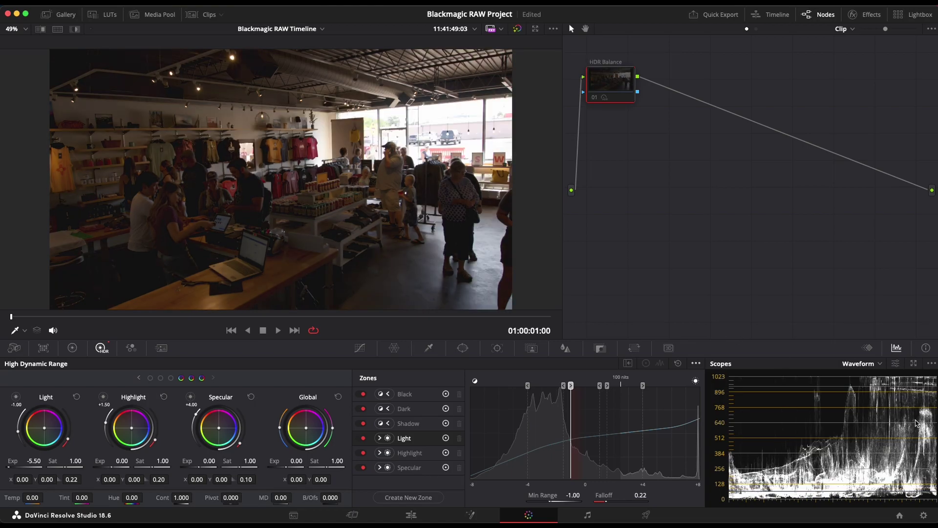
pyautogui.press('super+d')
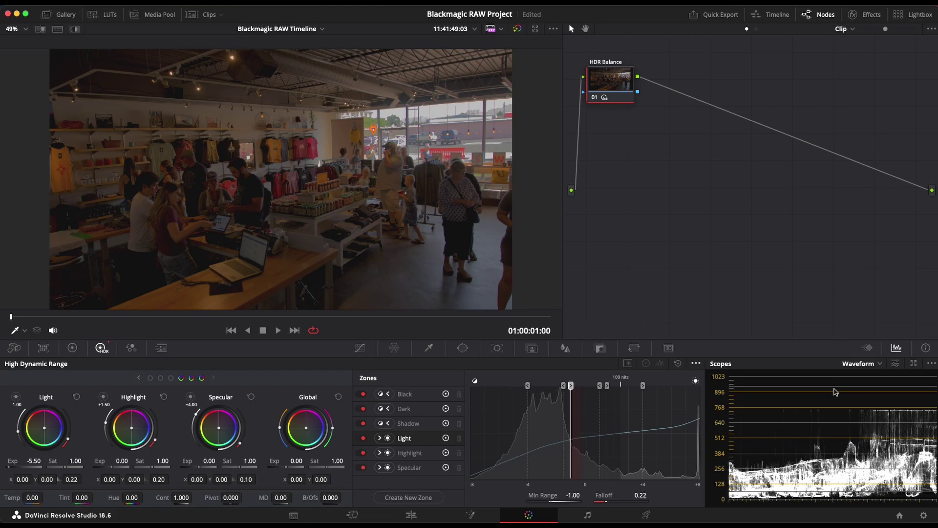
# Adjust the HDR wheels to a Specular exposure of 0.20, Highlight saturation of 0.60 and Global exposure of 2.40.
pyautogui.click(191, 397)
pyautogui.moveTo(209, 461); pyautogui.dragTo(238, 467)
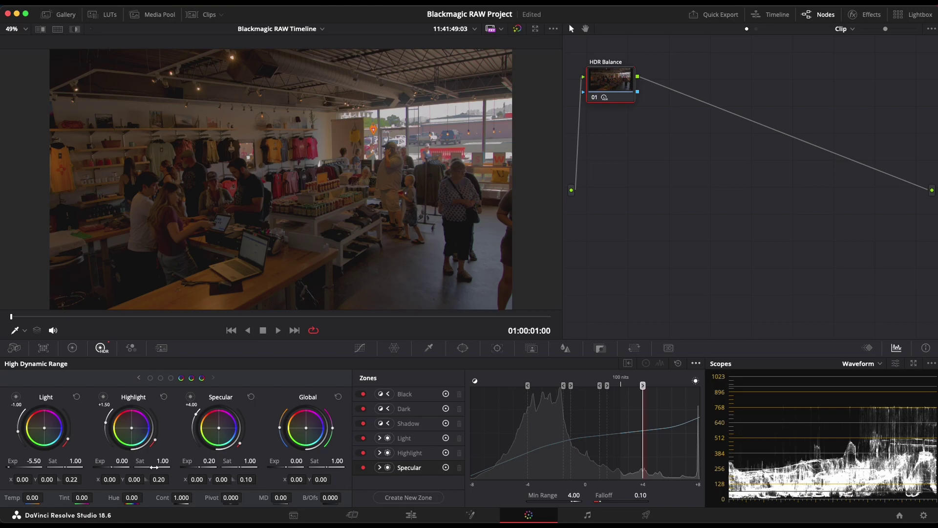
pyautogui.moveTo(155, 467); pyautogui.dragTo(14, 447)
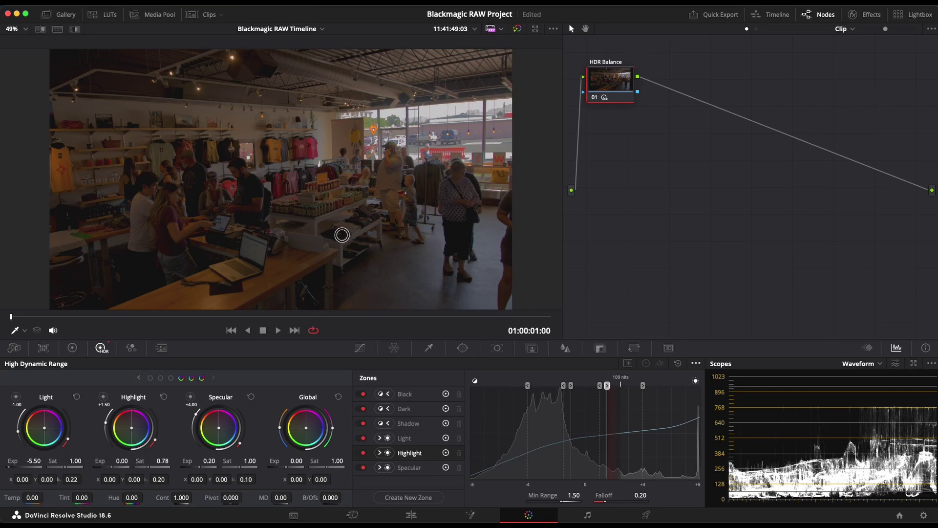
pyautogui.click(155, 467)
pyautogui.moveTo(154, 467); pyautogui.dragTo(34, 461)
pyautogui.moveTo(290, 467); pyautogui.dragTo(780, 505)
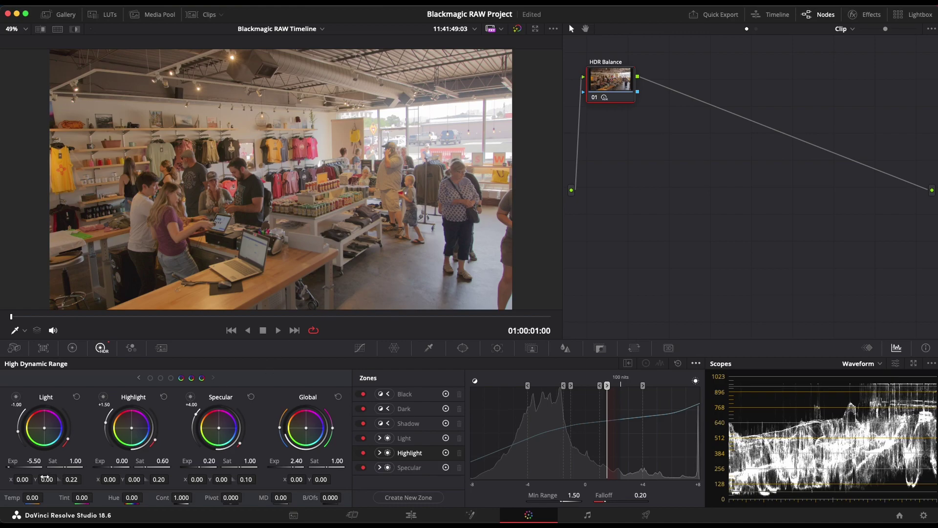
# Set the Light zone's minimum range to -0.70 and its falloff to 0.90.
pyautogui.click(16, 434)
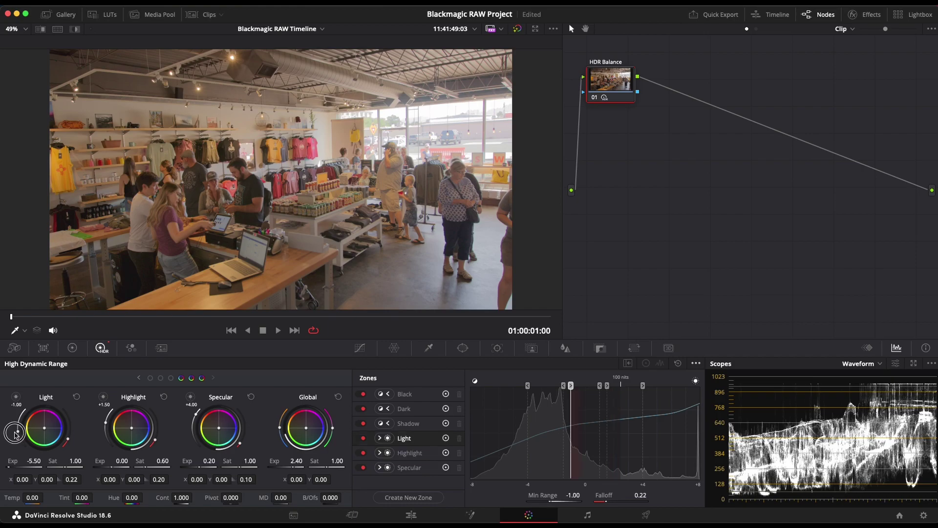
pyautogui.moveTo(19, 435)
pyautogui.mouseDown()
pyautogui.moveTo(24, 445)
pyautogui.moveTo(16, 429)
pyautogui.mouseUp()
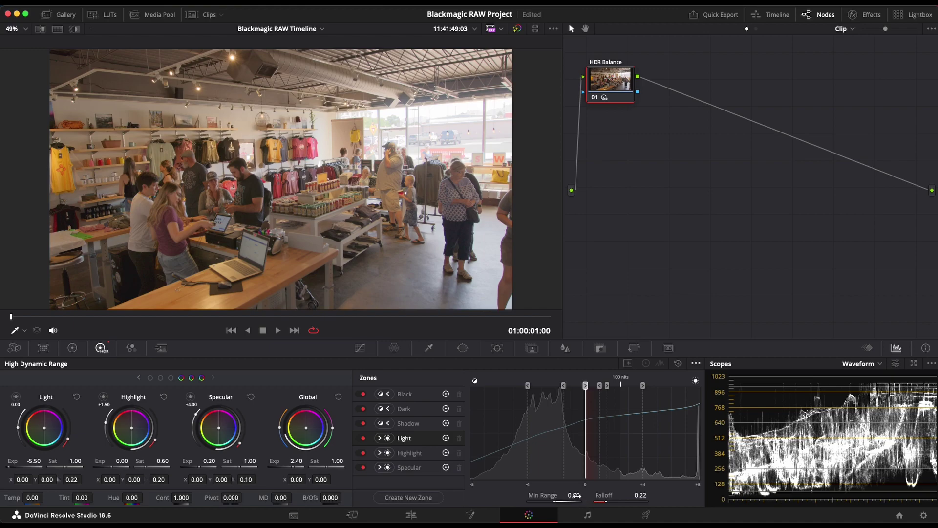
pyautogui.moveTo(575, 496)
pyautogui.mouseDown()
pyautogui.moveTo(393, 487)
pyautogui.moveTo(433, 489)
pyautogui.mouseUp()
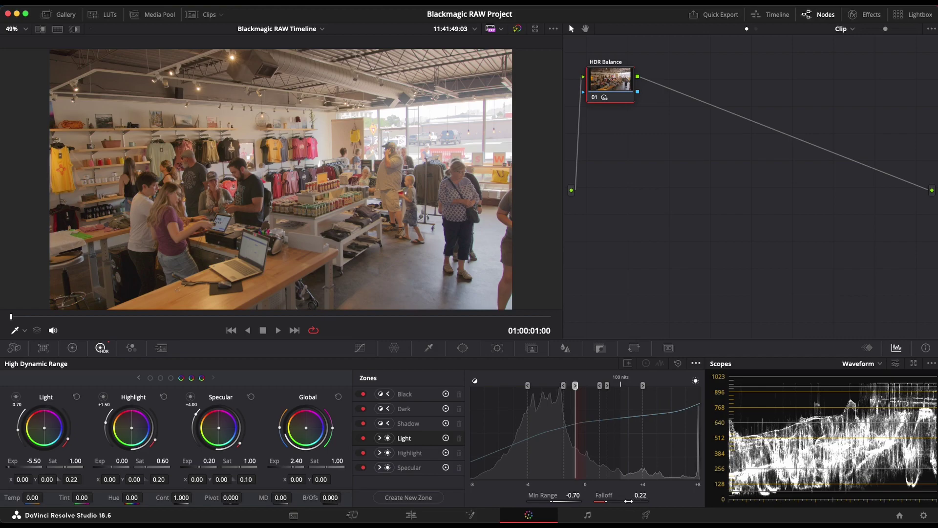
pyautogui.moveTo(606, 501); pyautogui.dragTo(831, 494)
pyautogui.moveTo(614, 498); pyautogui.dragTo(758, 416)
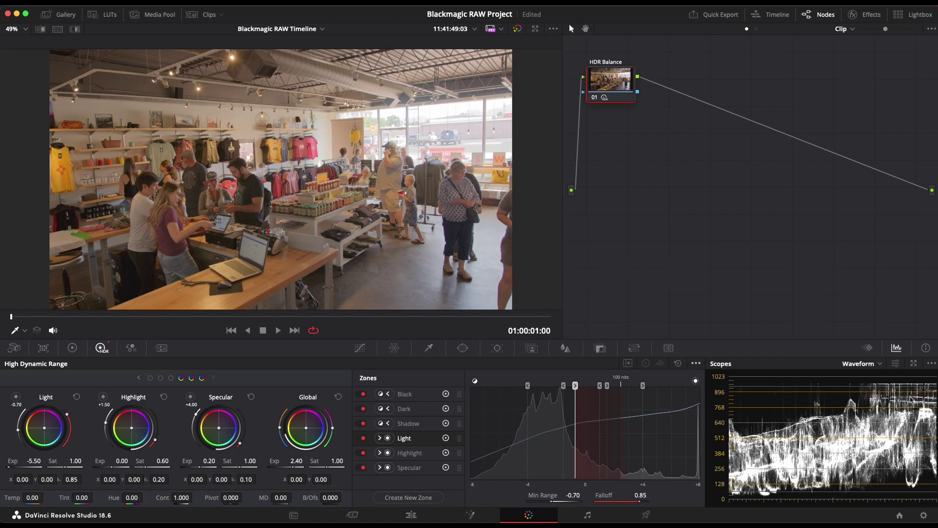
pyautogui.moveTo(641, 501); pyautogui.dragTo(771, 502)
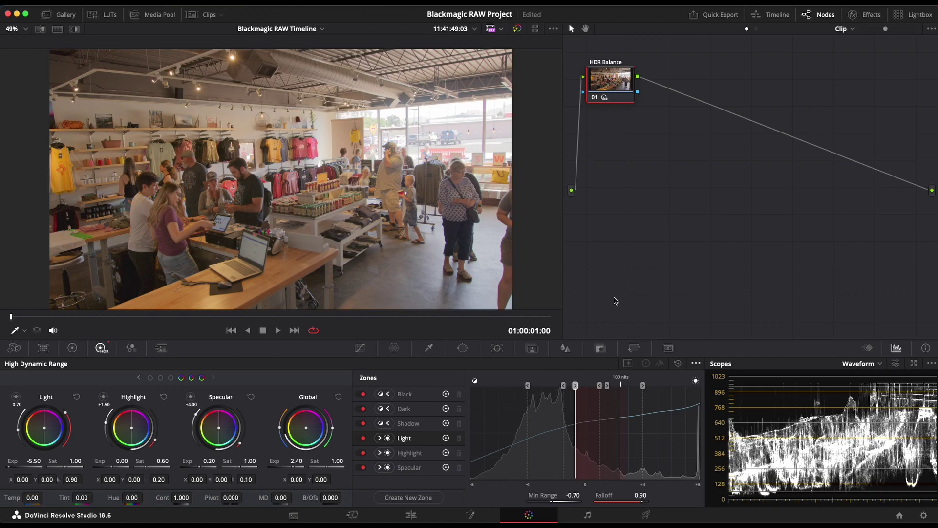
# Compare the store image with the HDR Balance node disabled and enabled, checking the interior and the window area.
pyautogui.press('super+d')
pyautogui.press('super+d')
pyautogui.press('super+d')
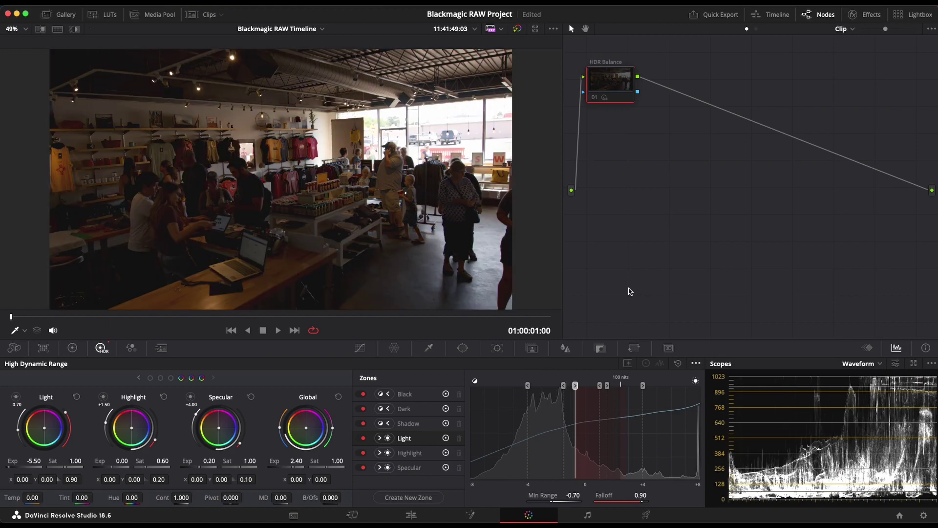
pyautogui.press('super+d')
pyautogui.press('super+d')
pyautogui.press('super+d')
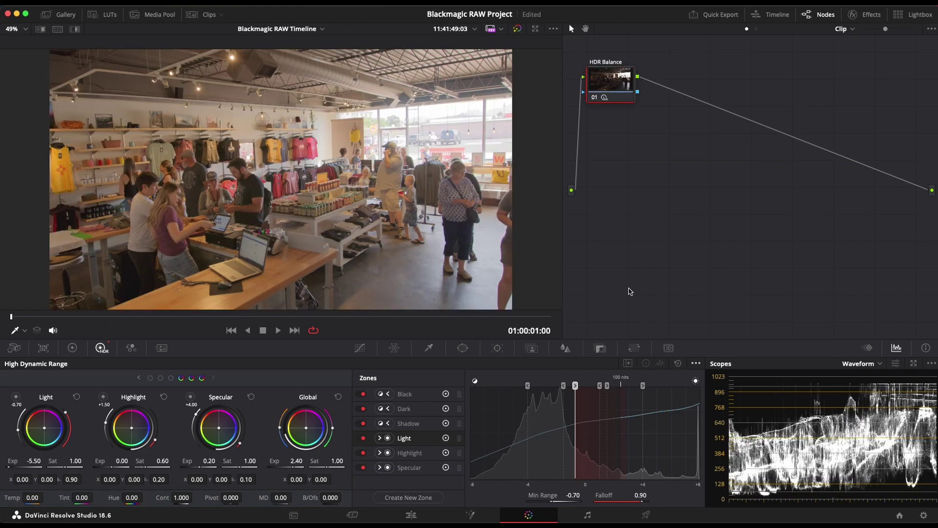
pyautogui.press('super+d')
pyautogui.press('super+d')
pyautogui.press('super+d')
pyautogui.press('super+d')
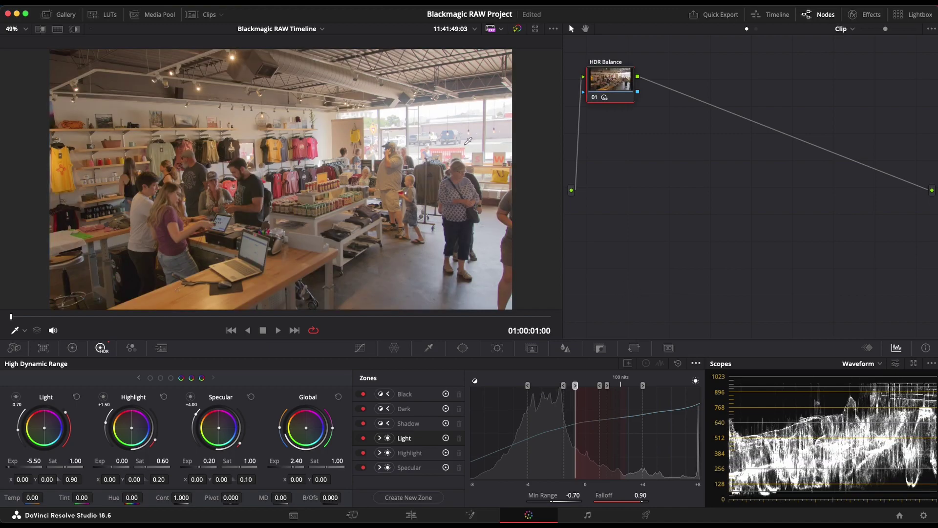
pyautogui.press('super+d')
pyautogui.press('super+d')
pyautogui.press('super+d')
pyautogui.press('super+d')
# Set the HDR Balance node's midtone detail to 51.00 and cool its white balance with temperature -1499.2 and a lower tint.
pyautogui.moveTo(280, 498); pyautogui.dragTo(586, 511)
pyautogui.moveTo(561, 258); pyautogui.dragTo(521, 258)
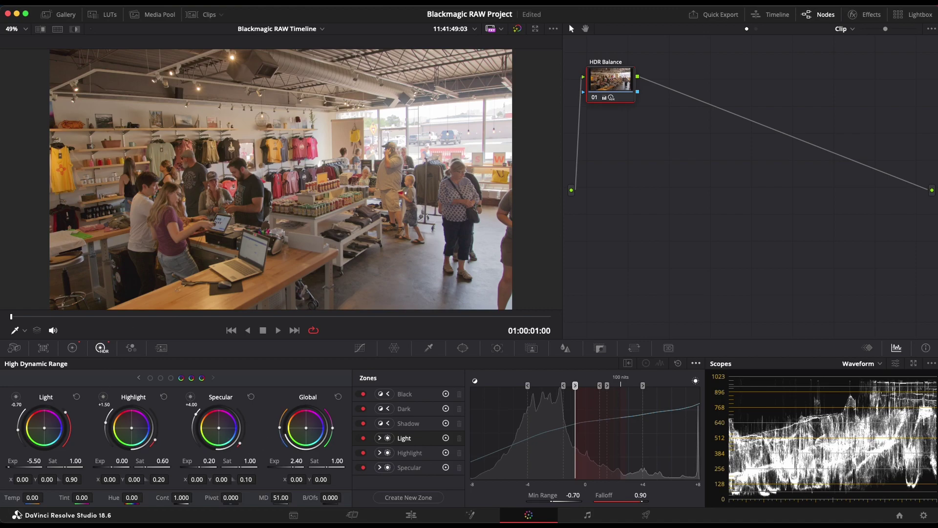
pyautogui.moveTo(33, 497); pyautogui.dragTo(404, 255)
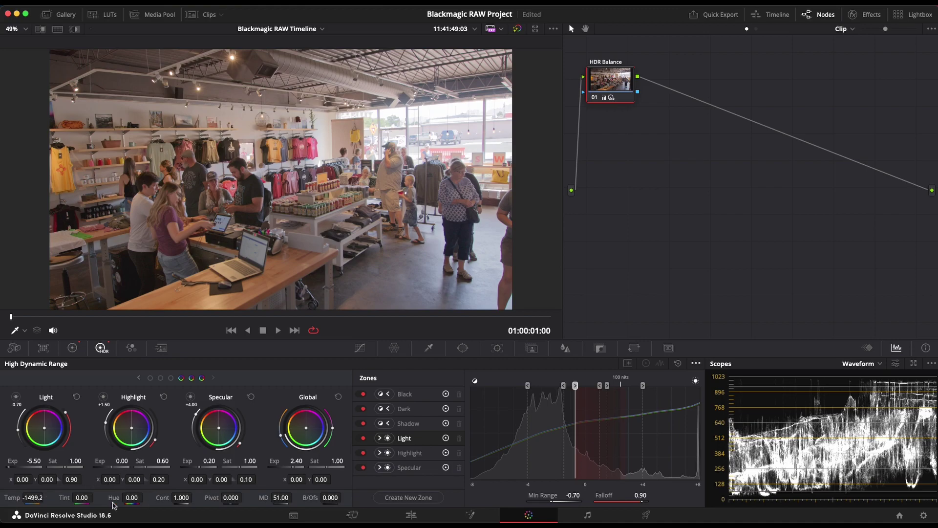
pyautogui.moveTo(81, 497); pyautogui.dragTo(21, 499)
pyautogui.press('super+d')
pyautogui.press('super+d')
# Add a serial node after HDR Balance and label it Look.
pyautogui.hotkey('alt', 's')
pyautogui.hotkey('shift', 'l')
pyautogui.write('Look')
pyautogui.press('Return')
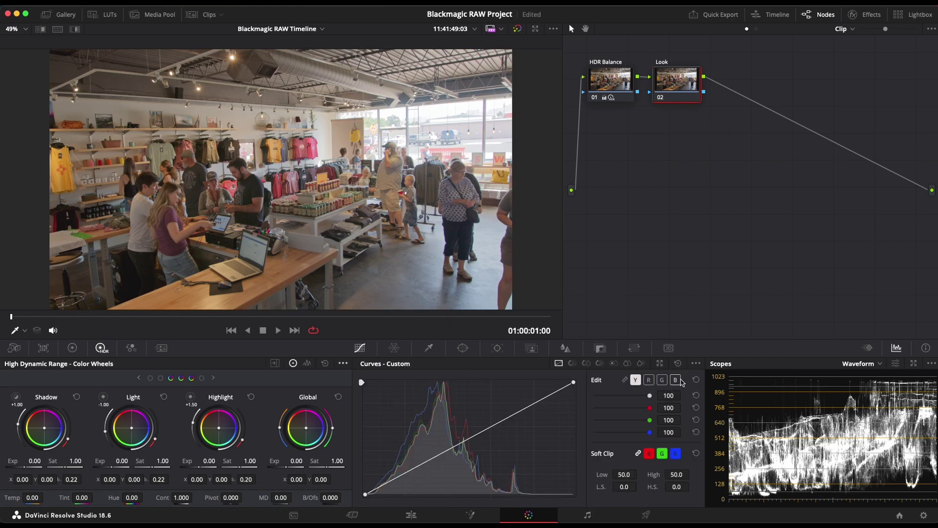
# On the Look node, raise the blue custom curve slightly in the shadows and lower it in the highlights.
pyautogui.click(677, 381)
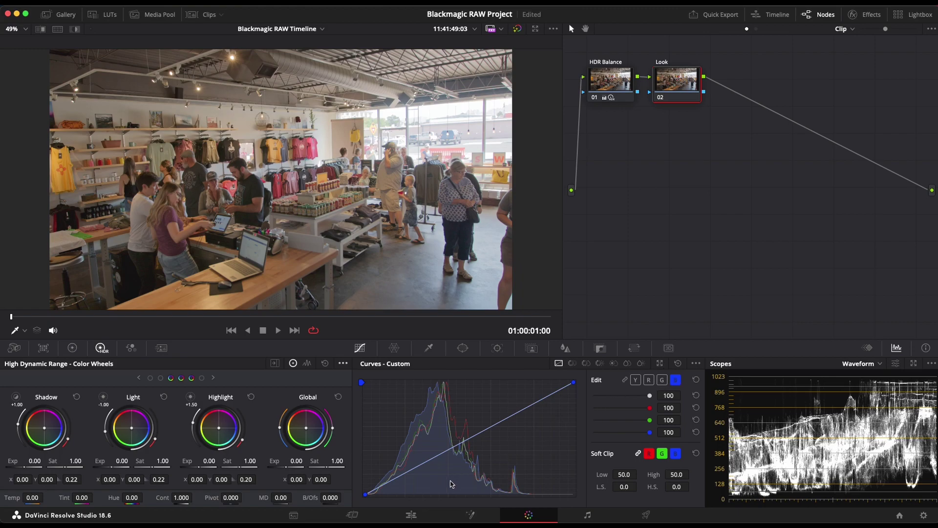
pyautogui.moveTo(411, 473); pyautogui.dragTo(408, 468)
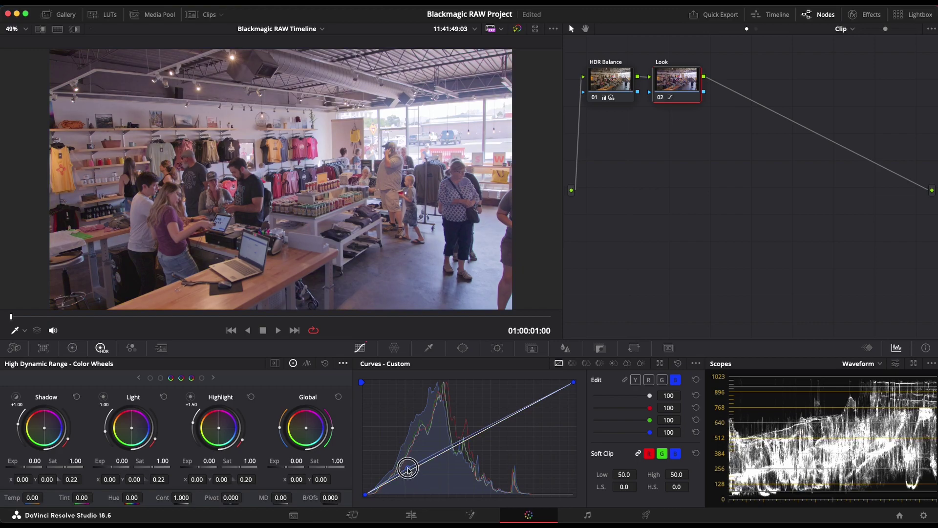
pyautogui.moveTo(509, 416); pyautogui.dragTo(511, 421)
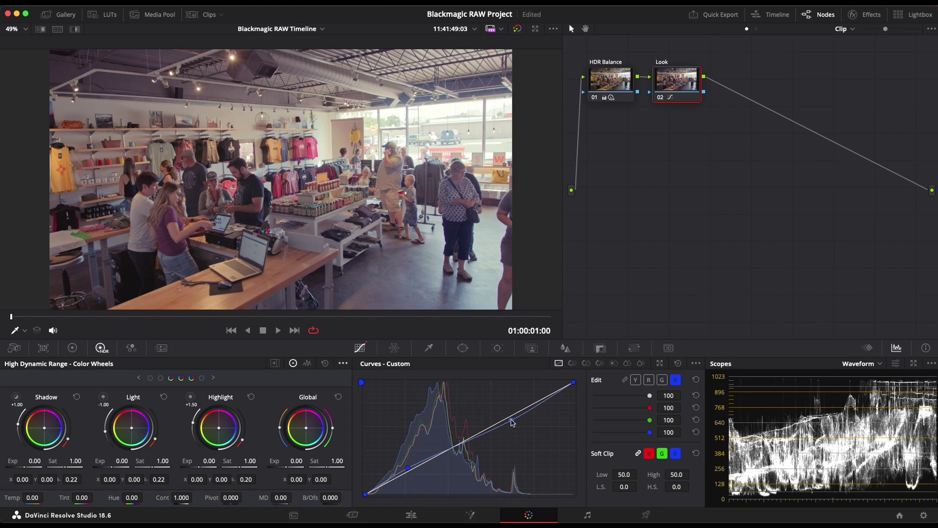
# Lower the red custom curve slightly in the shadows and raise it in the highlights.
pyautogui.click(649, 380)
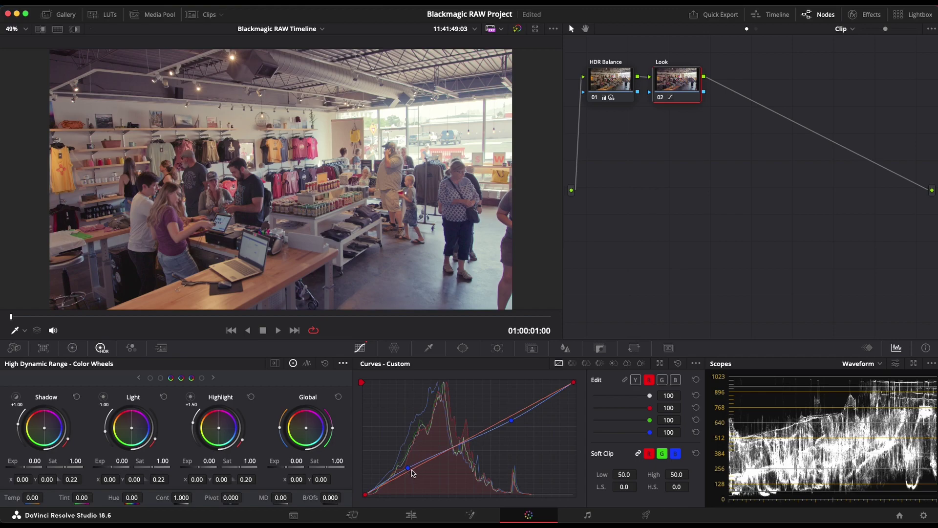
pyautogui.moveTo(411, 471)
pyautogui.mouseDown()
pyautogui.moveTo(405, 463)
pyautogui.moveTo(411, 473)
pyautogui.mouseUp()
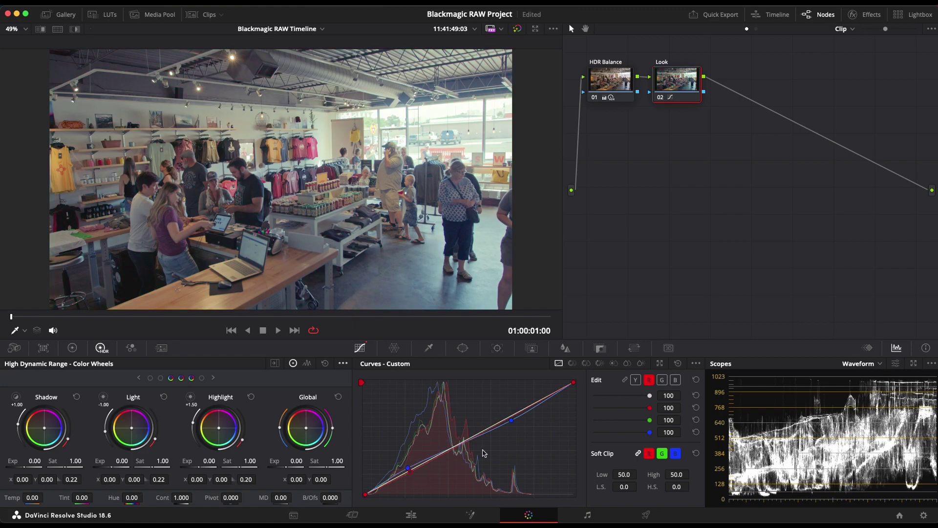
pyautogui.click(510, 416)
# Refine the blue curve's highlight and shadow points and save the project.
pyautogui.moveTo(510, 416)
pyautogui.mouseDown()
pyautogui.moveTo(497, 415)
pyautogui.moveTo(509, 423)
pyautogui.mouseUp()
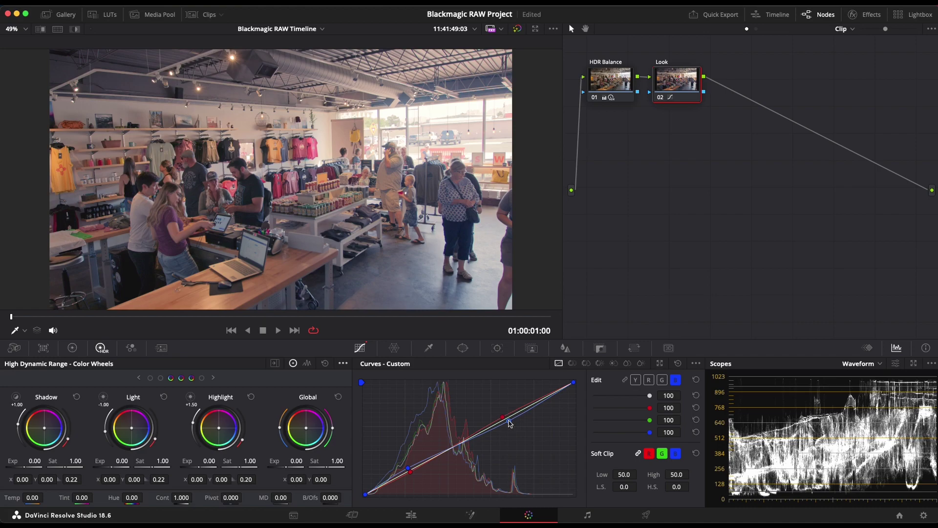
pyautogui.click(411, 473)
pyautogui.moveTo(411, 475); pyautogui.dragTo(409, 469)
pyautogui.click(409, 469)
pyautogui.press('super+s')
# Switch between the Camera Raw and HDR palettes, ending on the HDR color wheels.
pyautogui.click(15, 347)
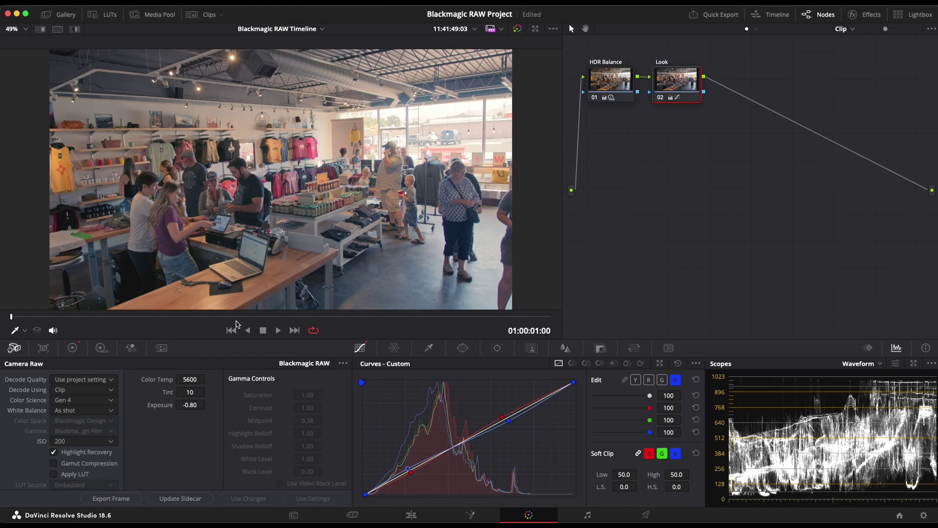
pyautogui.hotkey('alt', 'h')
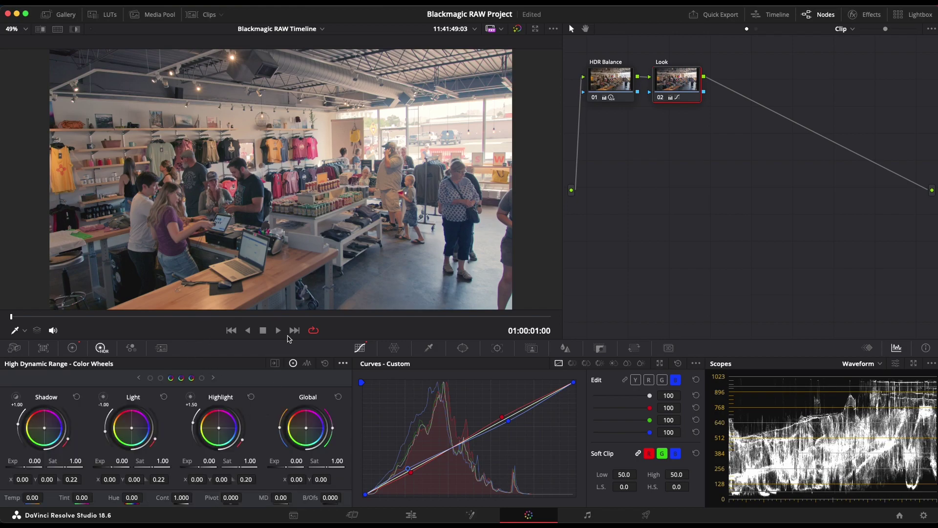
pyautogui.hotkey('alt', 'r')
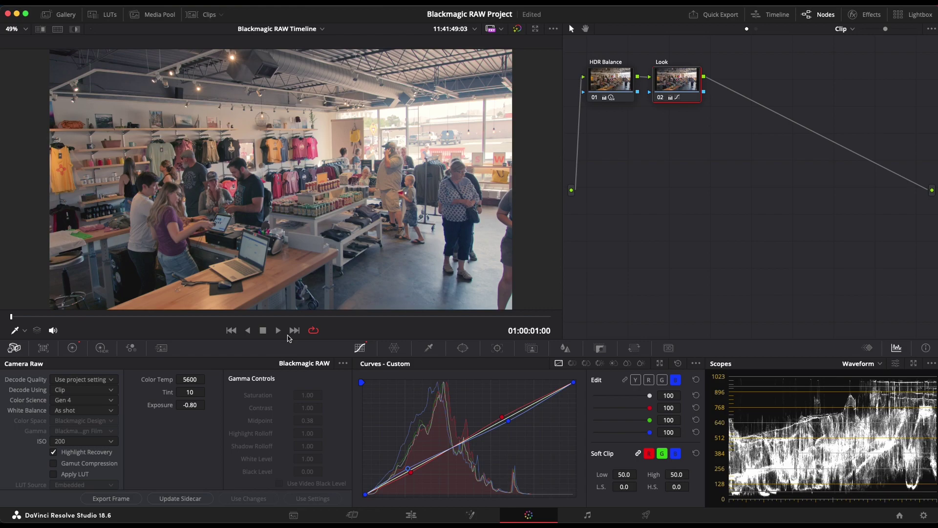
pyautogui.hotkey('alt', 'h')
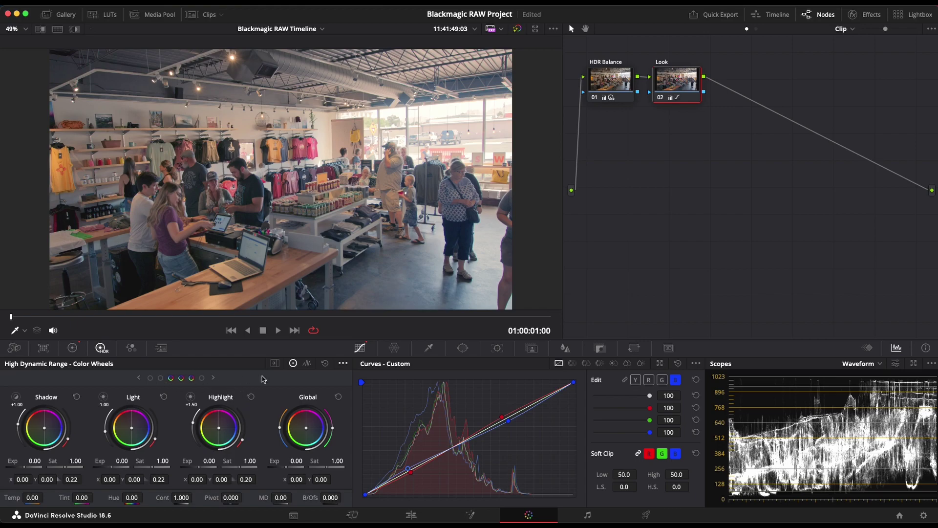
# Browse the HDR wheel banks from the Black zone through to the Specular zone and back.
pyautogui.scroll(-2, 263, 379)
pyautogui.scroll(3, 264, 379)
pyautogui.scroll(-3, 264, 379)
pyautogui.scroll(3, 264, 379)
pyautogui.scroll(-3, 264, 379)
pyautogui.scroll(3, 264, 379)
pyautogui.scroll(-3, 264, 378)
pyautogui.scroll(3, 263, 379)
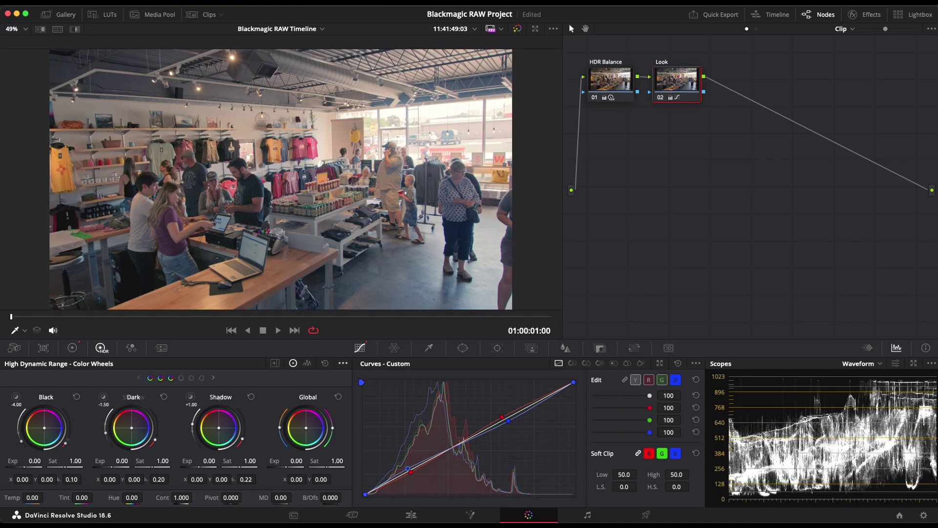
# Gang the custom curve's channels again, reveal the clip thumbnails and switch to the landscape clip.
pyautogui.click(635, 379)
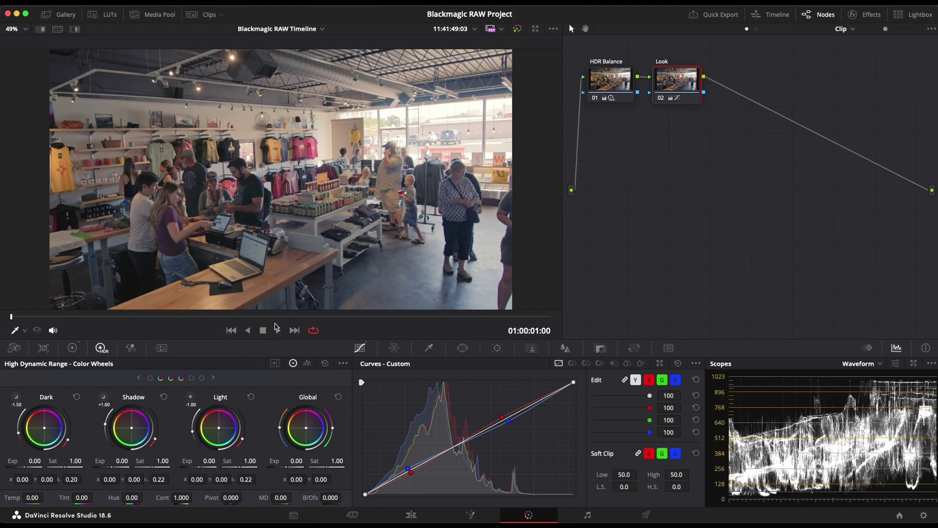
pyautogui.click(193, 15)
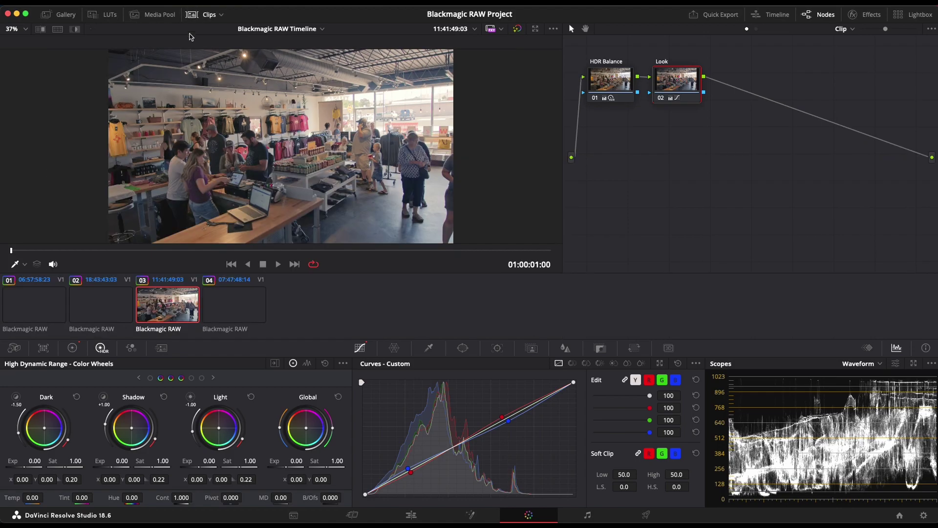
pyautogui.click(233, 303)
pyautogui.click(114, 301)
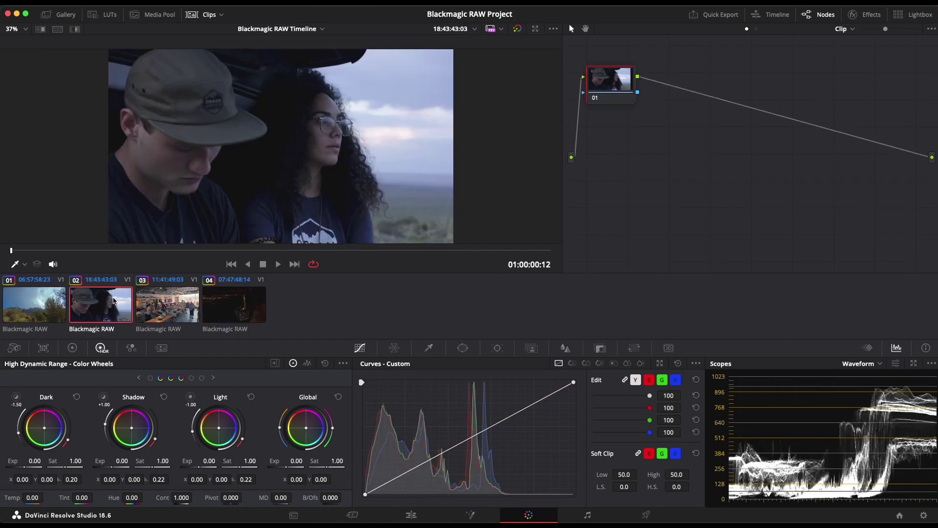
pyautogui.click(28, 305)
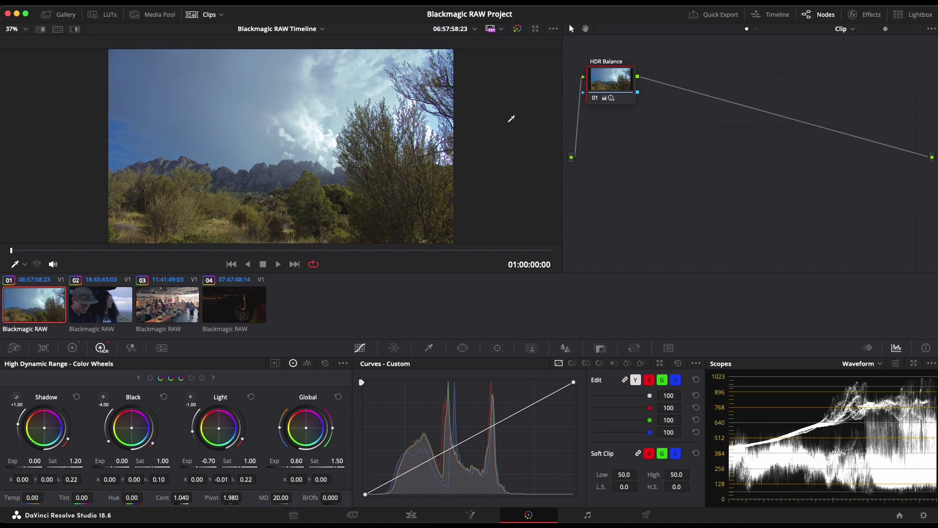
# Turn the render cache off by setting it to None.
pyautogui.click(259, 2)
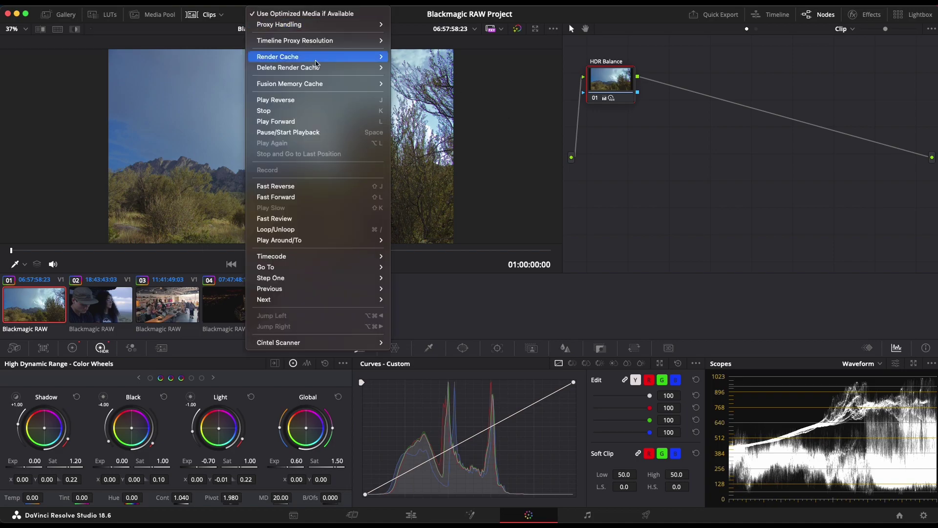
pyautogui.moveTo(319, 60)
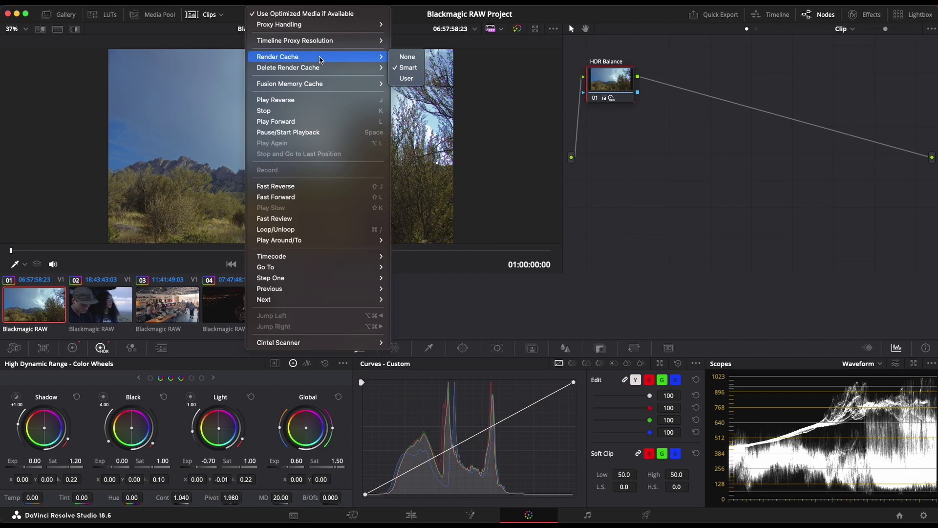
pyautogui.click(409, 58)
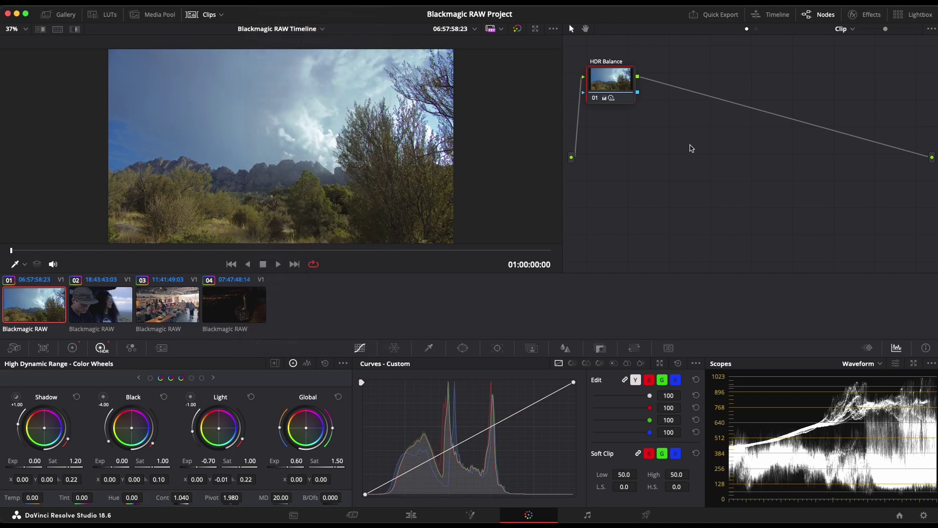
# Set the project's render cache format to ProRes 422 Proxy and save the project settings.
pyautogui.click(923, 515)
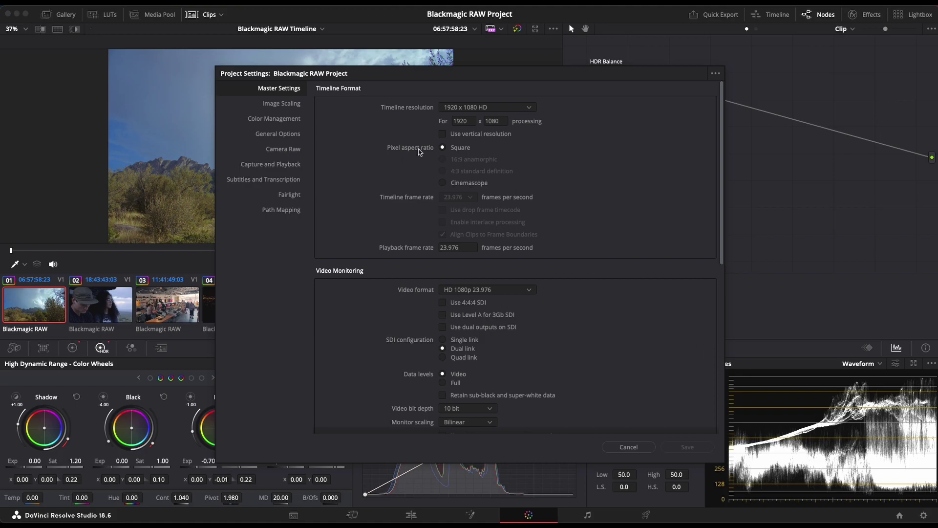
pyautogui.scroll(-5, 676, 294)
pyautogui.scroll(-2, 676, 293)
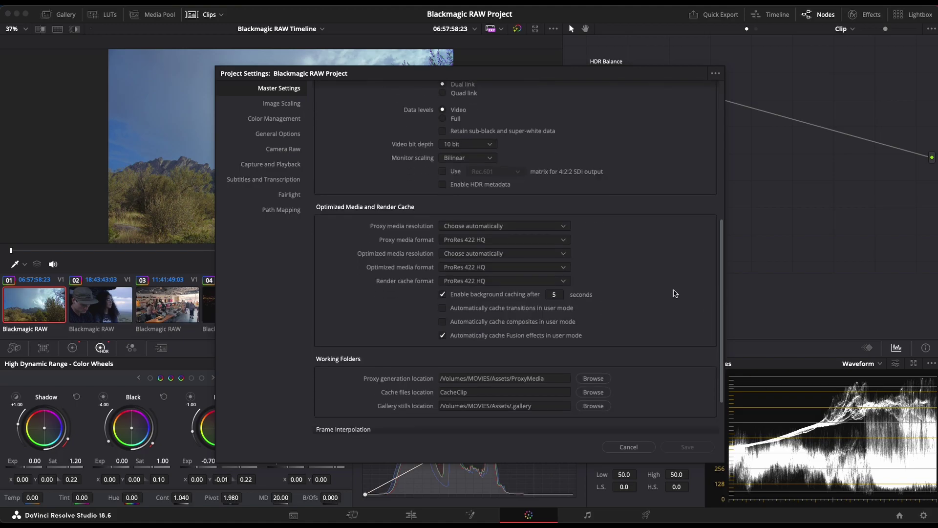
pyautogui.scroll(-1, 676, 294)
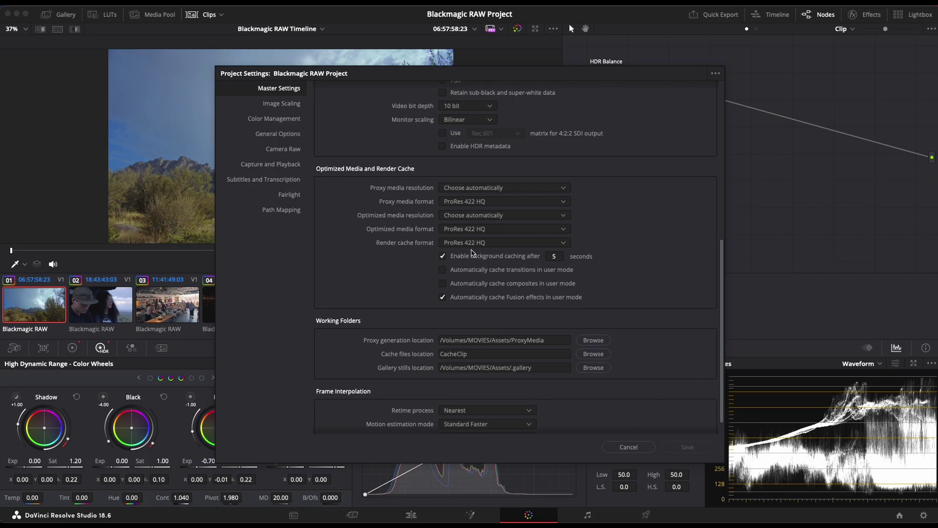
pyautogui.click(501, 244)
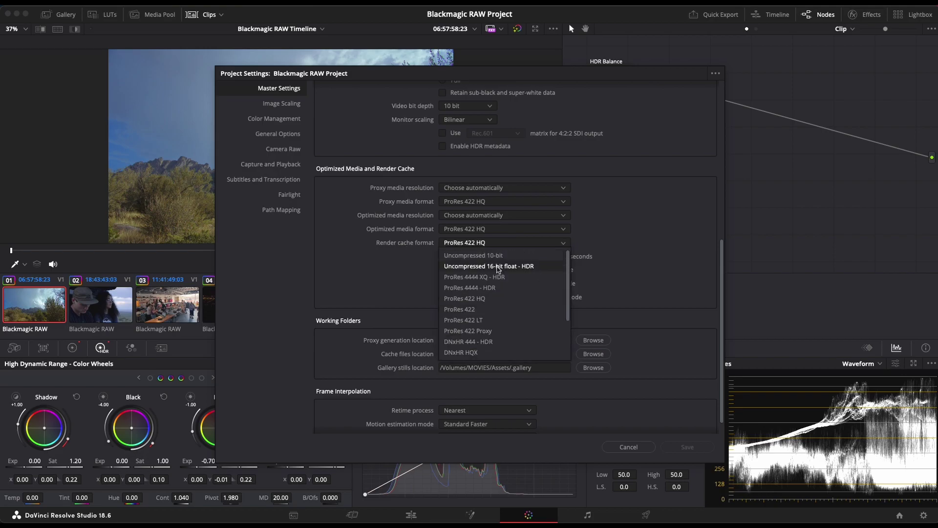
pyautogui.click(481, 332)
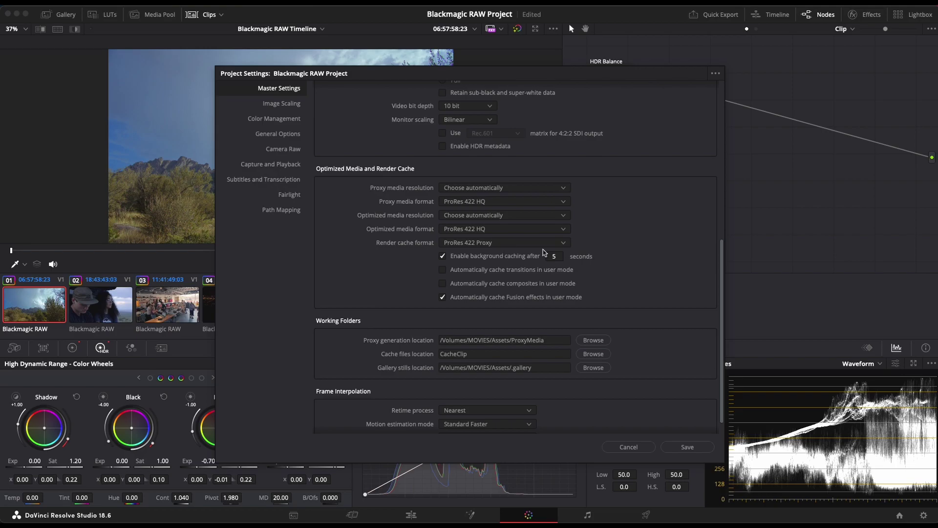
pyautogui.click(697, 448)
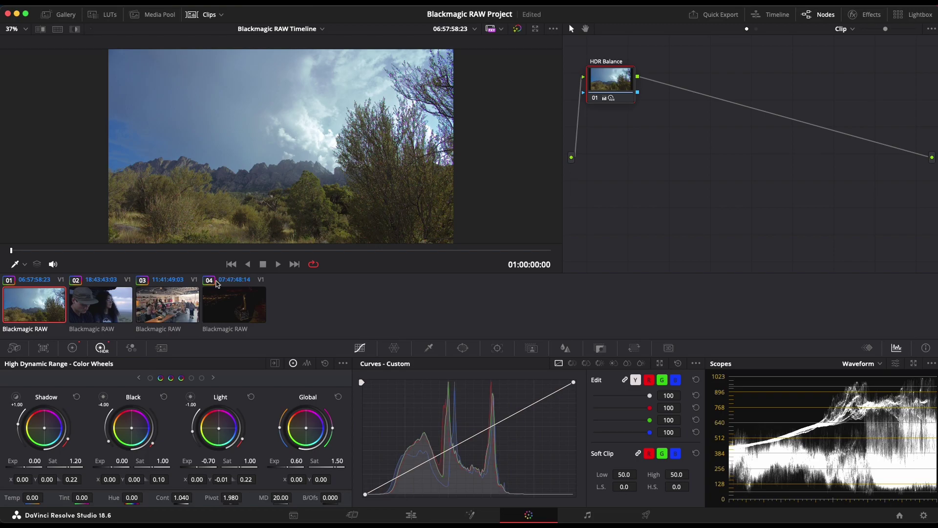
# Check the render cache format in the project settings and inspect the landscape clip full screen.
pyautogui.click(924, 515)
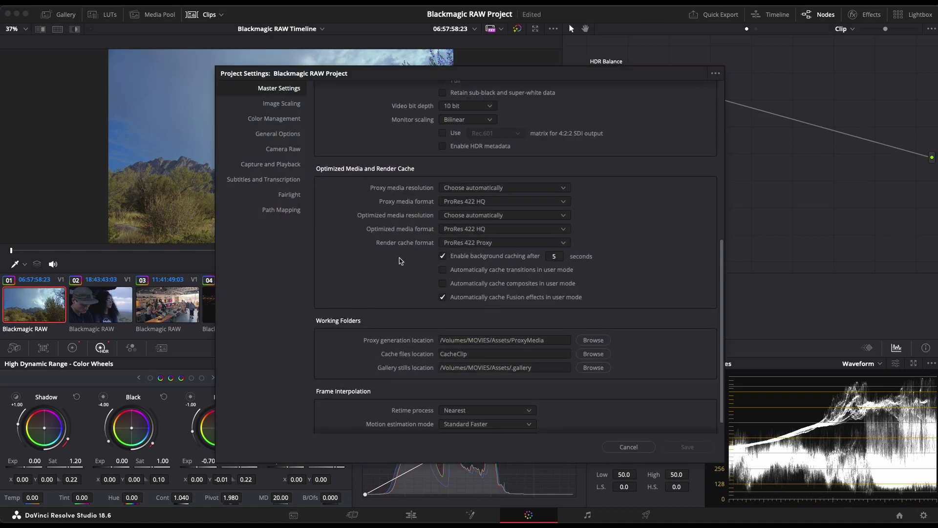
pyautogui.click(646, 449)
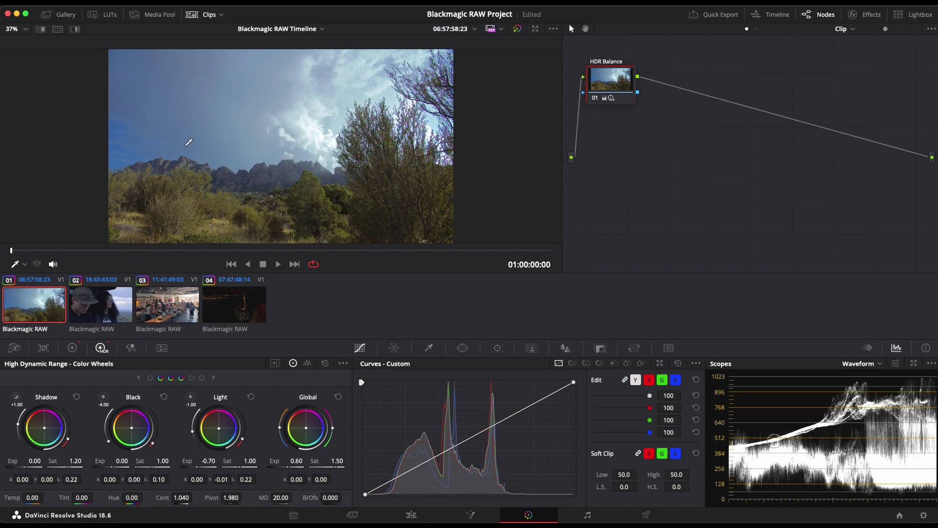
pyautogui.press('super+f')
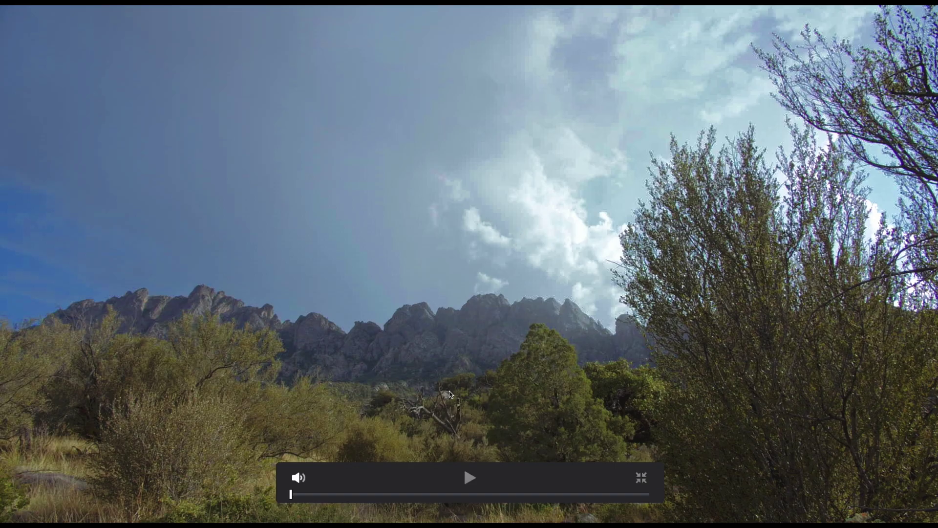
pyautogui.press('super+f')
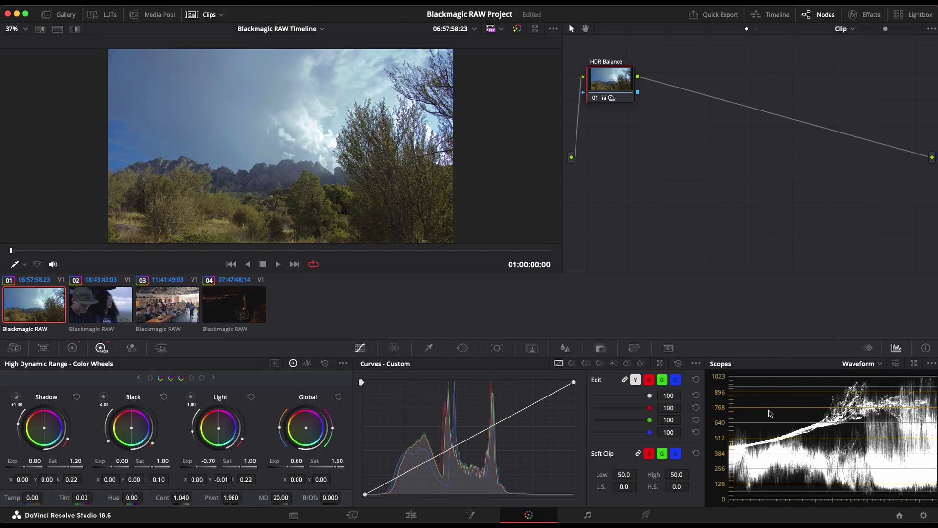
# Set the project's render cache format to ProRes 4444 - HDR and save the project settings.
pyautogui.click(922, 515)
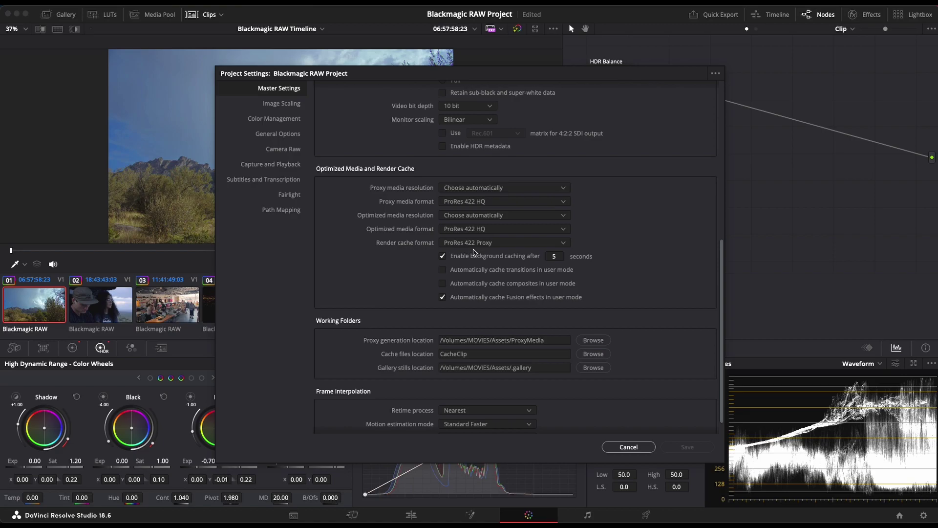
pyautogui.click(501, 242)
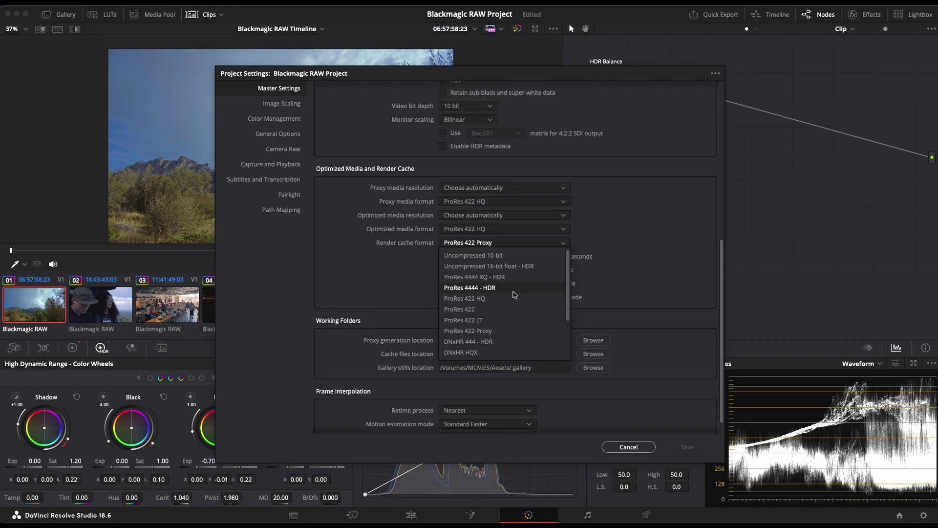
pyautogui.scroll(-2, 514, 295)
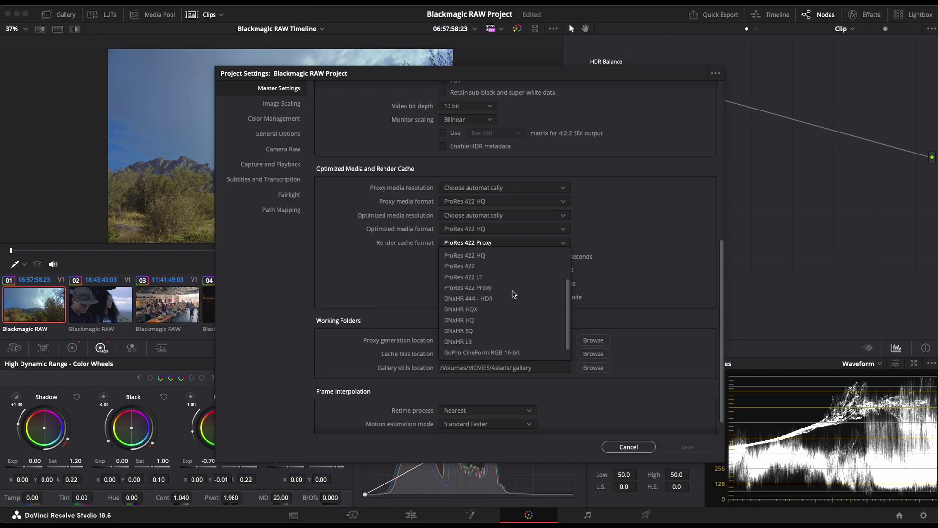
pyautogui.scroll(1, 514, 294)
pyautogui.scroll(3, 514, 295)
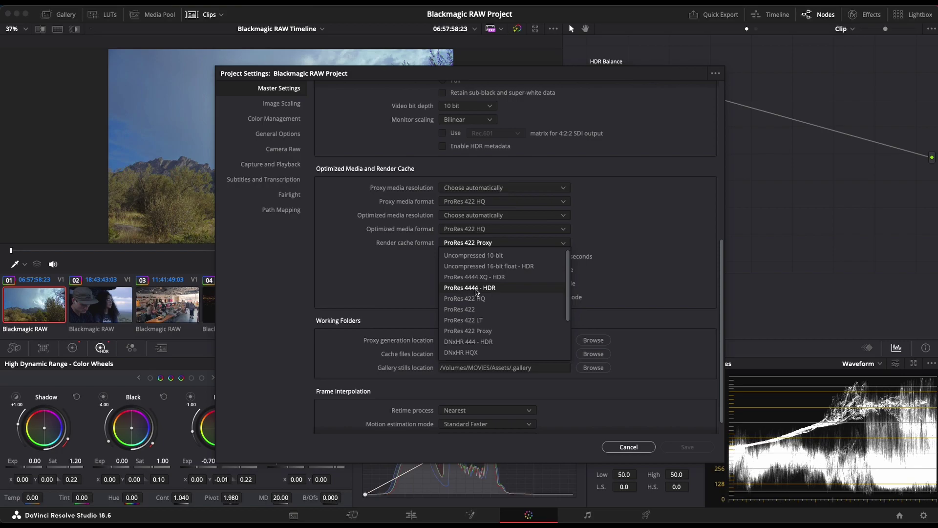
pyautogui.click(500, 292)
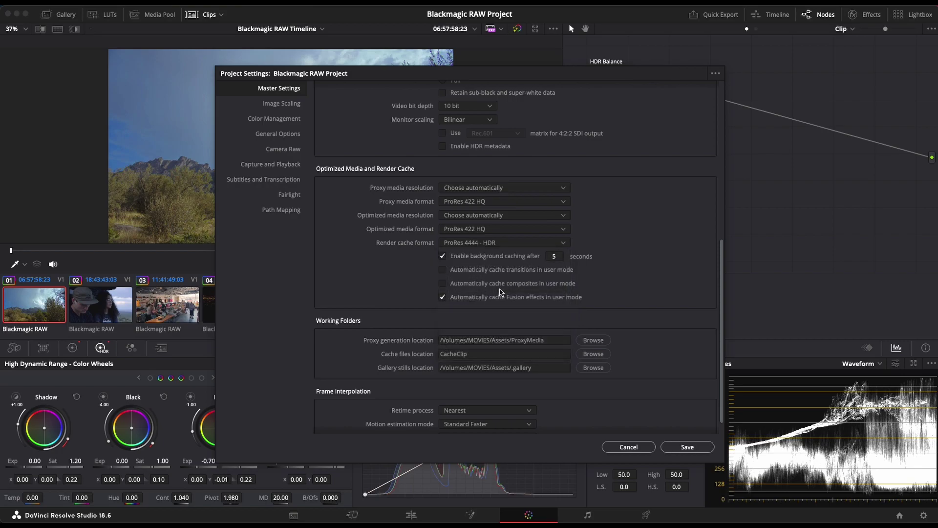
pyautogui.click(705, 448)
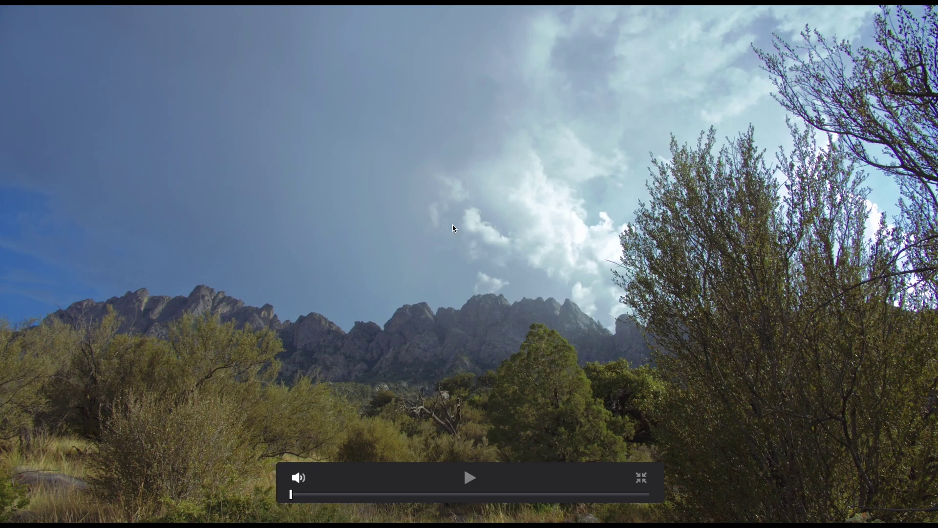
# Play the landscape clip full screen and recheck the render cache format in the project settings without changing anything.
pyautogui.press('space')
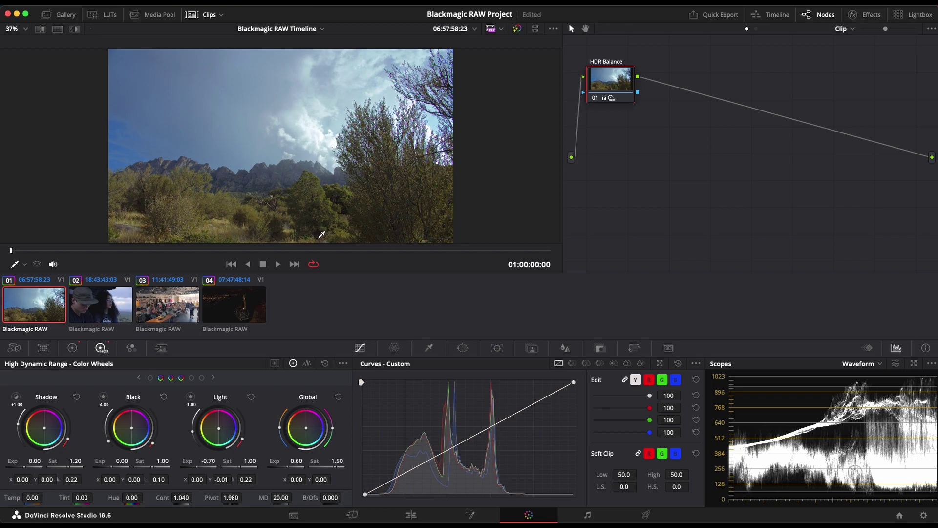
pyautogui.click(923, 515)
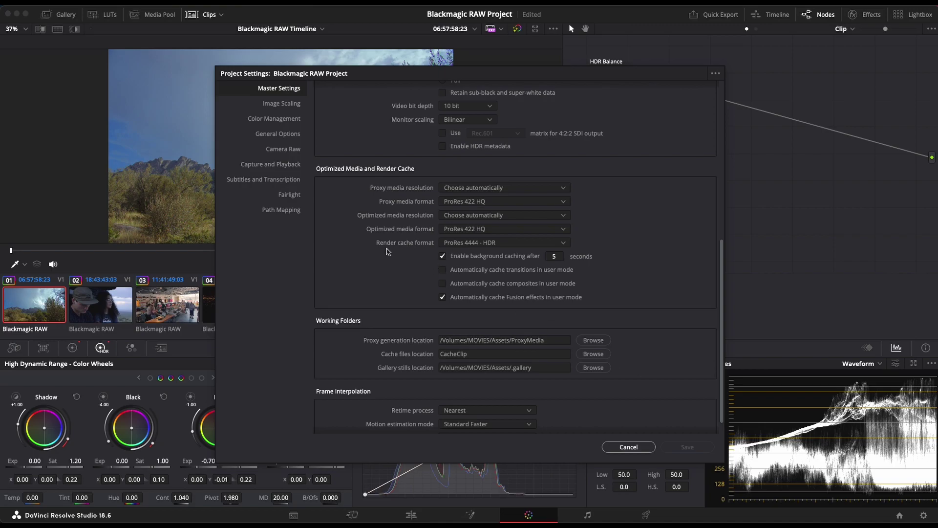
pyautogui.click(638, 445)
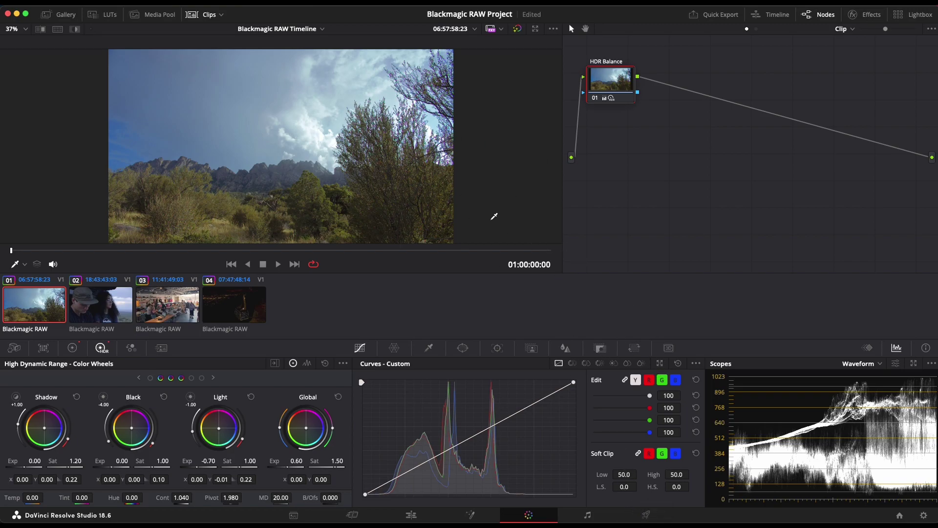
# Examine the advanced video render settings on the Deliver page, including the option to use render cached images.
pyautogui.click(652, 515)
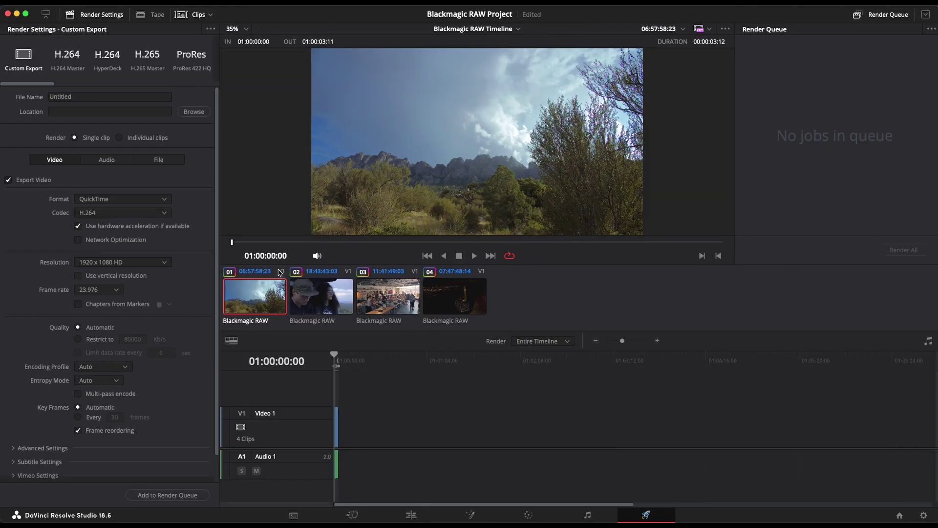
pyautogui.click(43, 448)
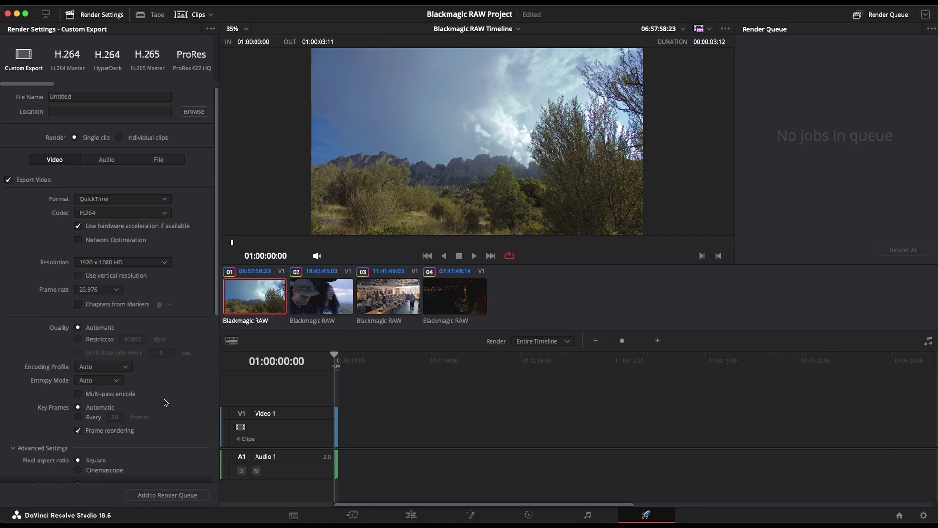
pyautogui.scroll(-4, 166, 403)
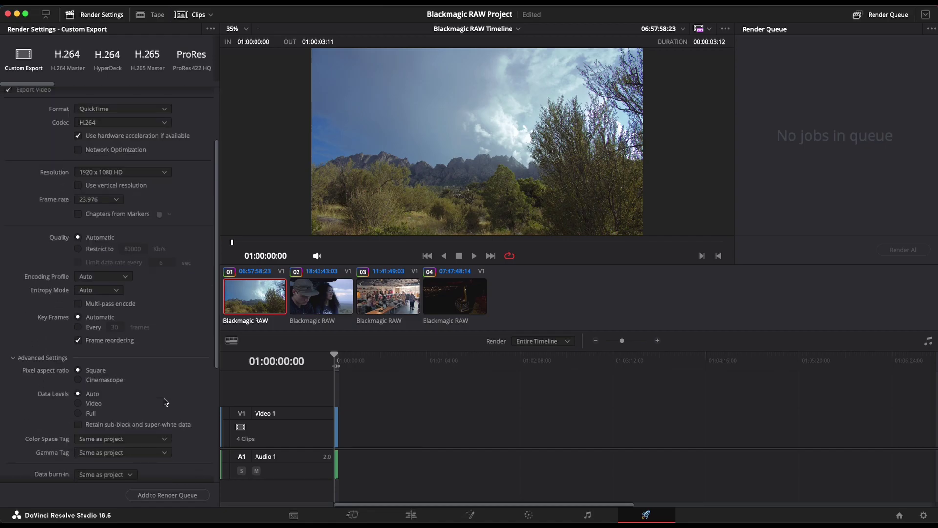
pyautogui.scroll(-3, 166, 402)
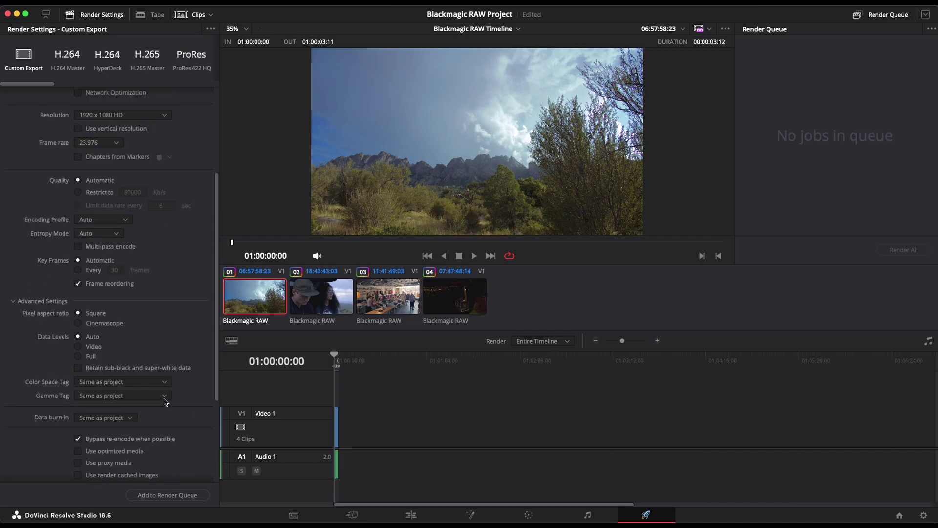
pyautogui.scroll(-2, 165, 402)
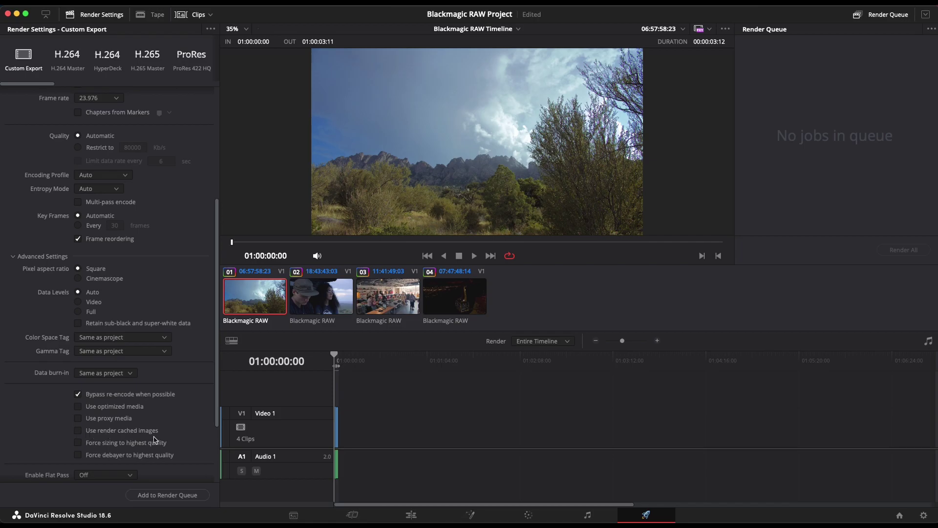
pyautogui.scroll(8, 169, 422)
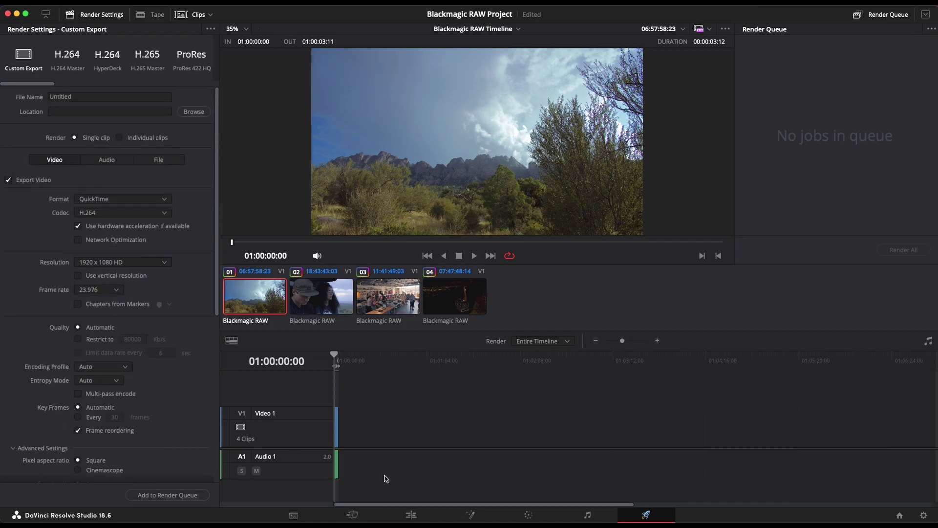
# Return to the Color page and review the optimized media and render cache settings, leaving them unsaved.
pyautogui.click(537, 516)
pyautogui.hotkey('shift', '9')
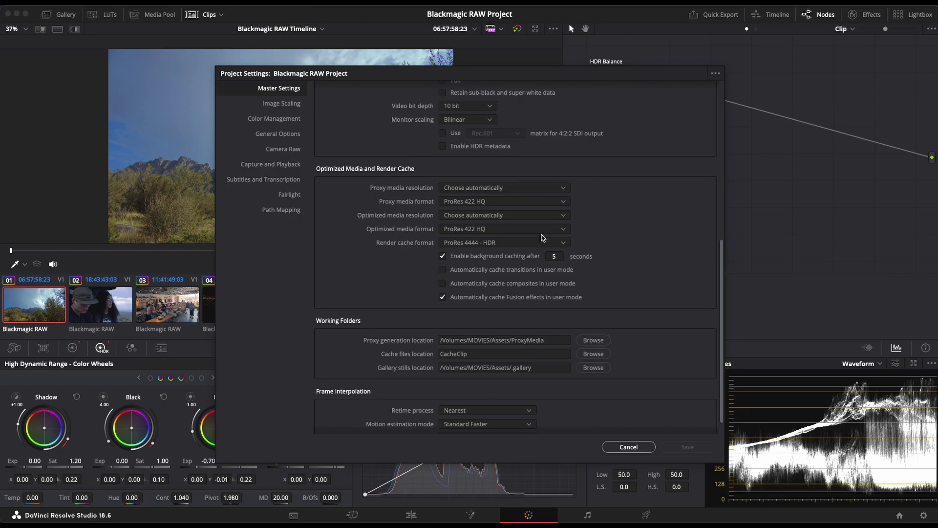
pyautogui.click(628, 446)
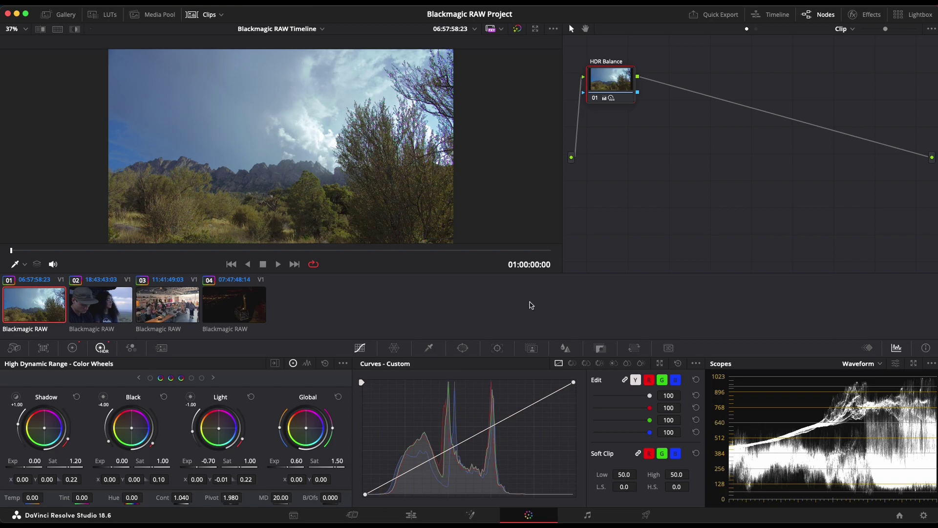
# Switch the timeline's render cache mode from Smart to None.
pyautogui.click(259, 3)
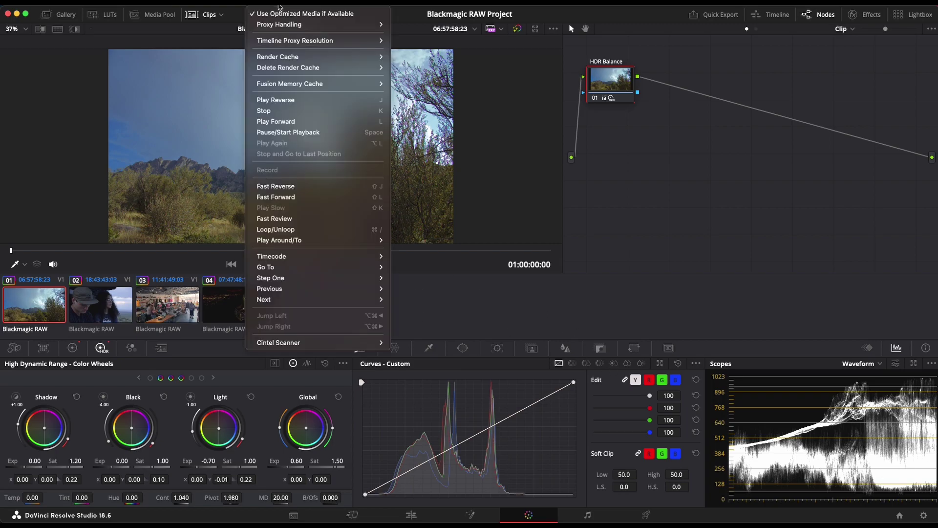
pyautogui.moveTo(330, 57)
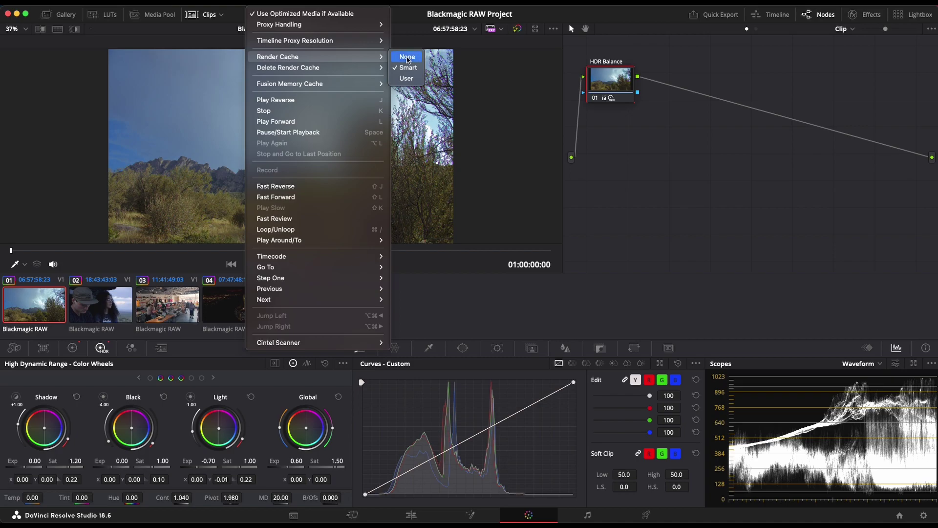
pyautogui.click(407, 57)
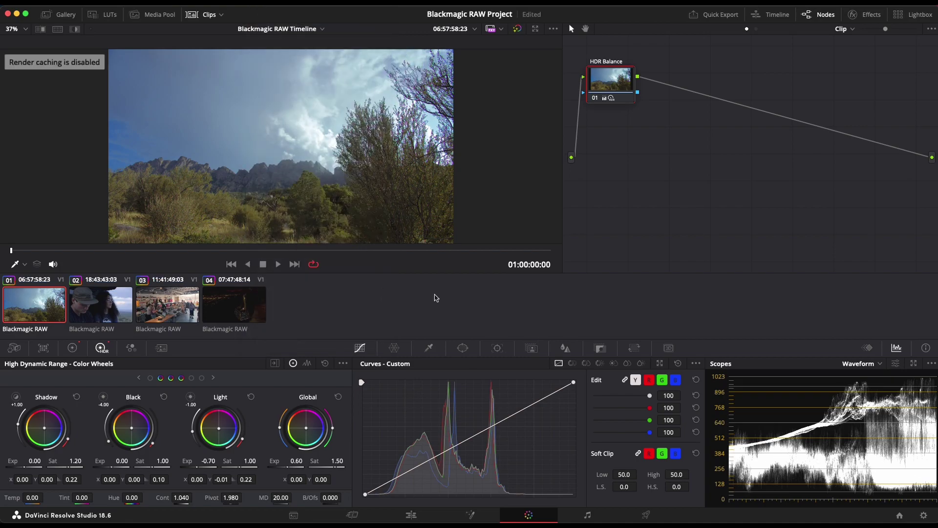